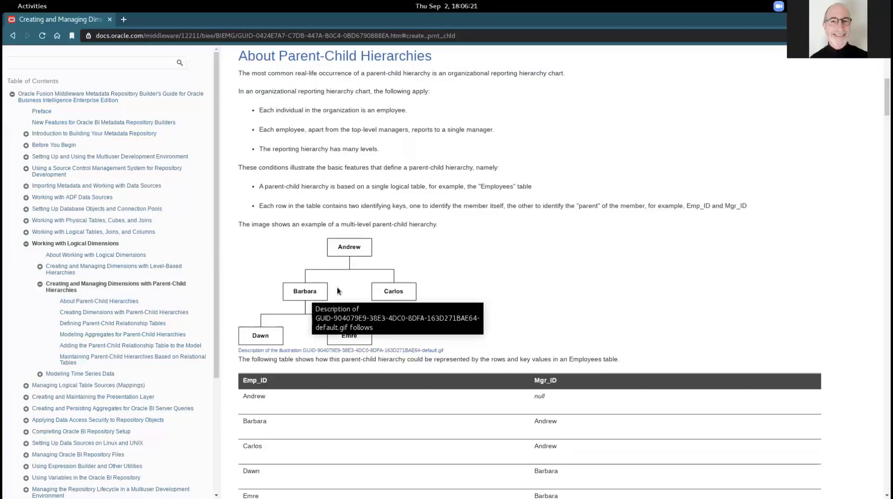
Leave the parent-child hierarchies doc page and bring up SQL Developer's SALES_V data.
key(alt+Tab)
key(alt+Tab)
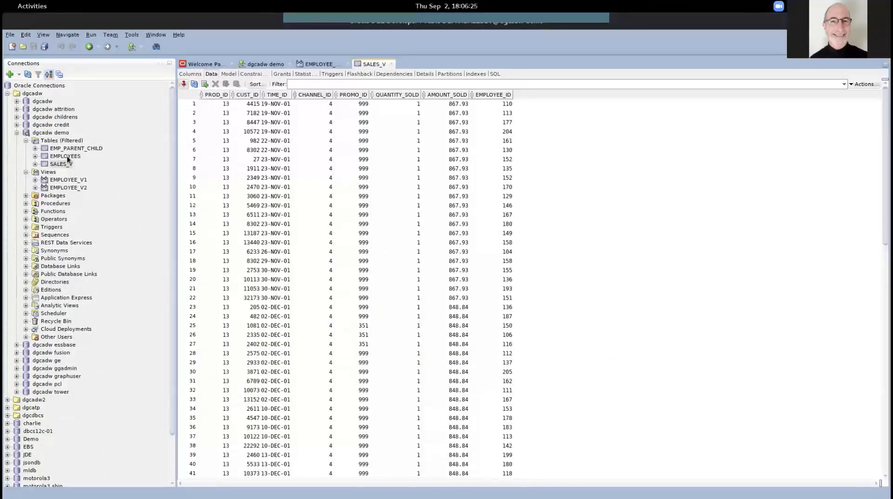
View the EMPLOYEES table's rows, then count the SALES_V rows (1,000).
click(66, 157)
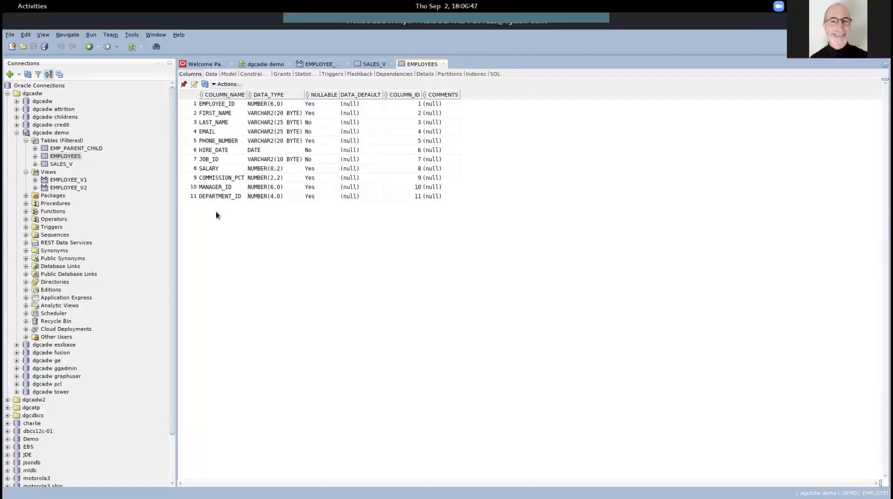
click(213, 75)
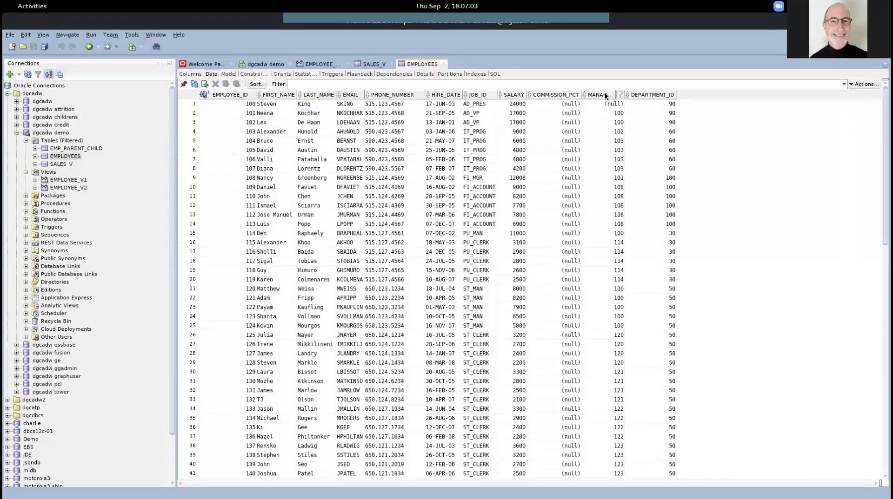
click(64, 165)
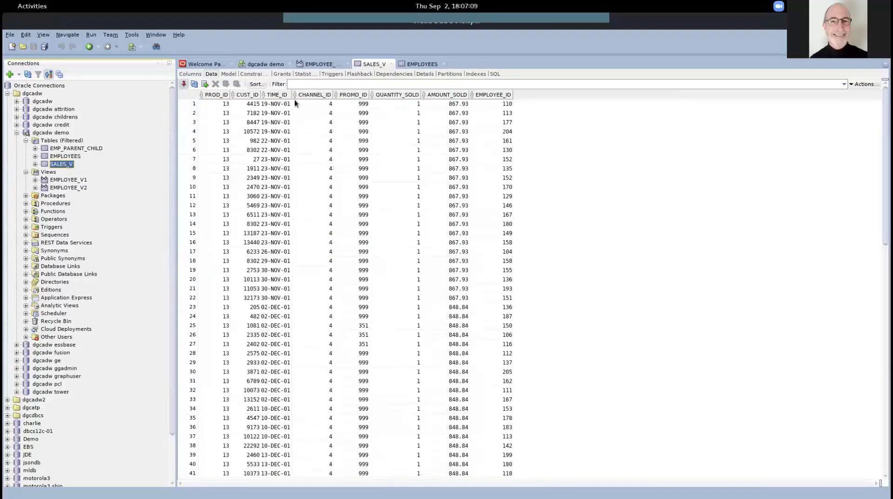
right_click(311, 243)
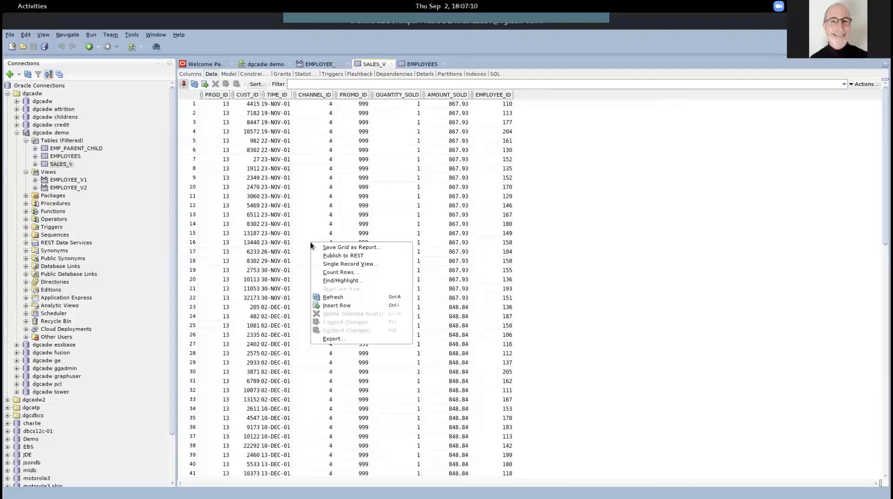
click(331, 273)
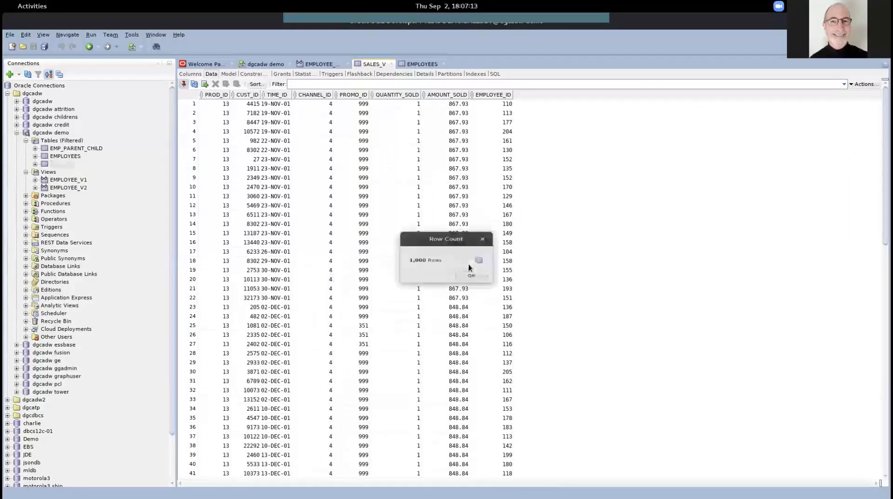
click(469, 279)
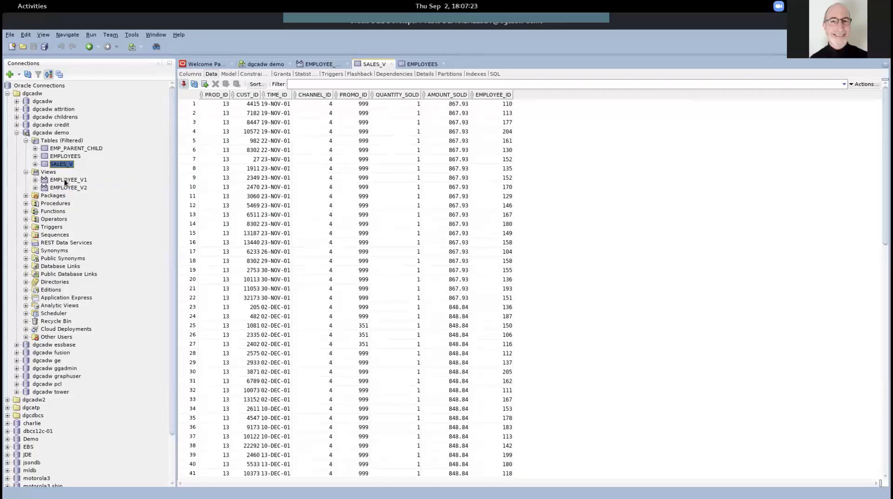
Browse EMPLOYEE_V1's indented hierarchy, then open EMPLOYEE_V2 with its L1 to L4 level columns.
click(65, 180)
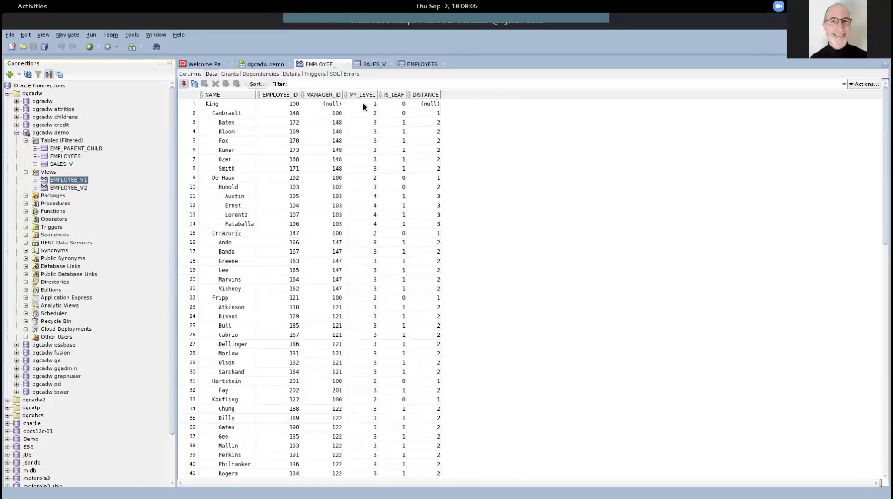
scroll(356, 214, down, 3)
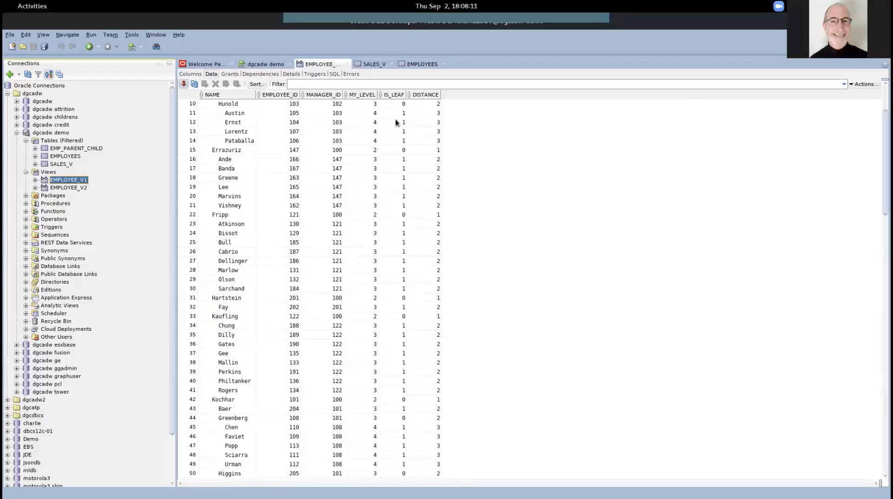
scroll(395, 121, up, 2)
scroll(395, 122, up, 1)
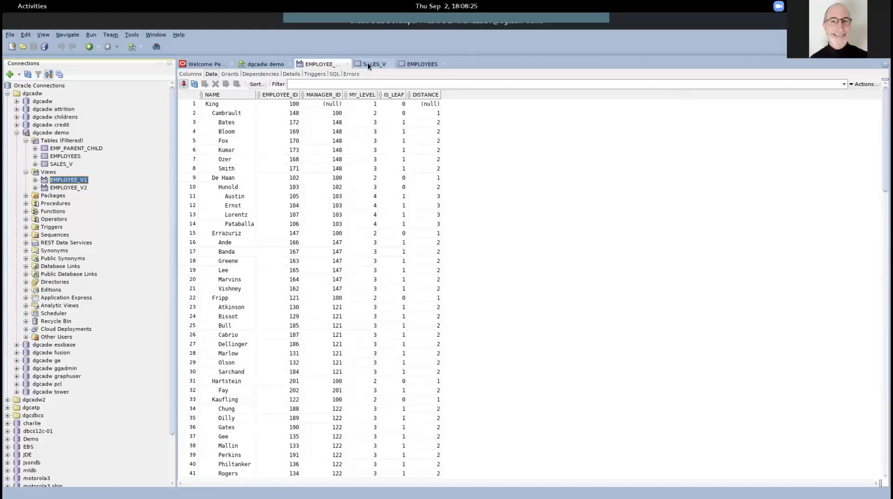
click(54, 188)
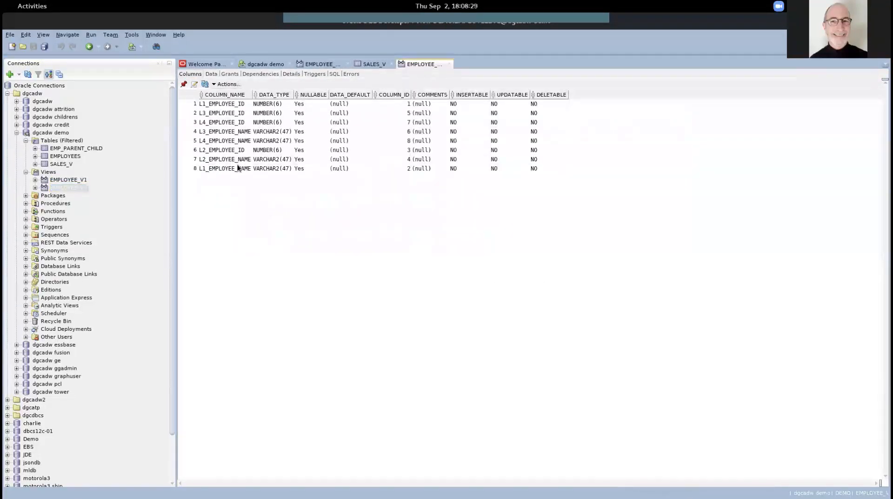
Review EMPLOYEE_V2's data rows, then bring up dgctest2.rpd in the full-screen BI Administration Tool.
click(211, 74)
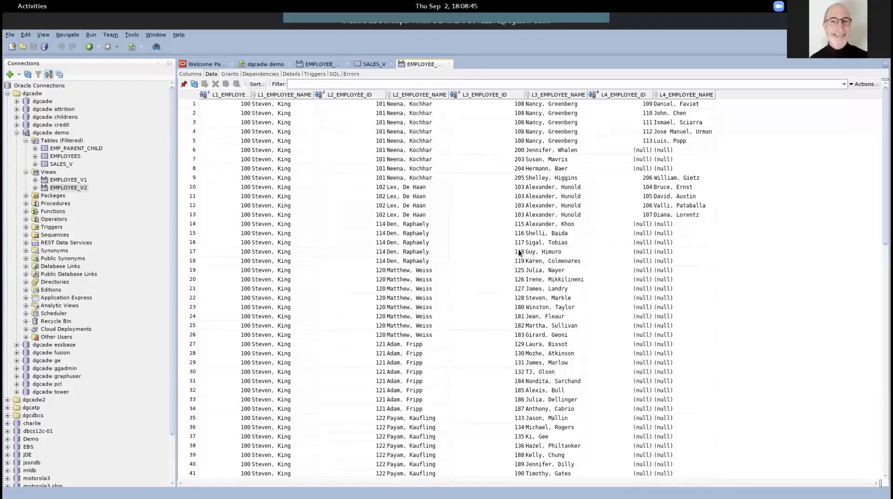
scroll(518, 249, down, 3)
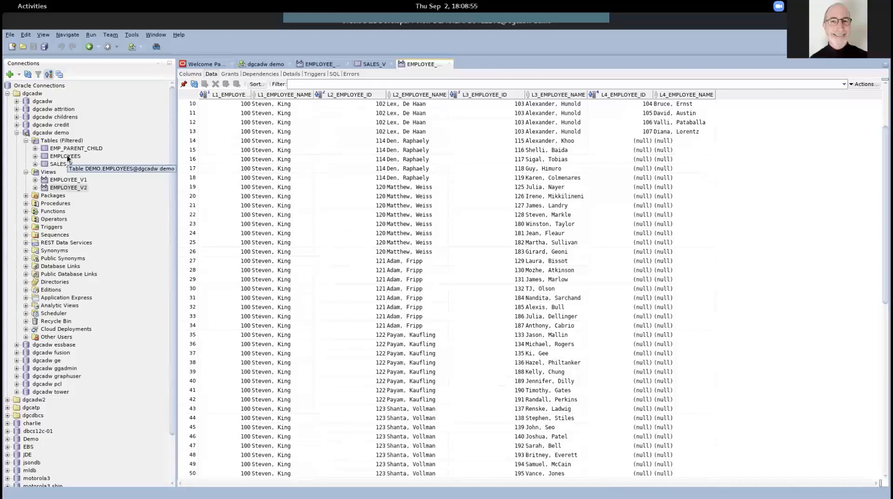
key(alt+Tab)
key(alt+Tab)
key(alt+Tab)
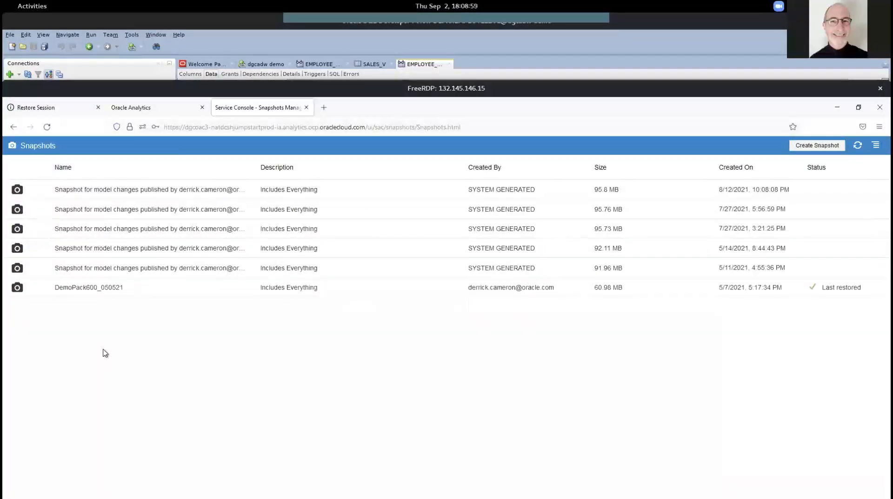
key(ctrl+alt+Return)
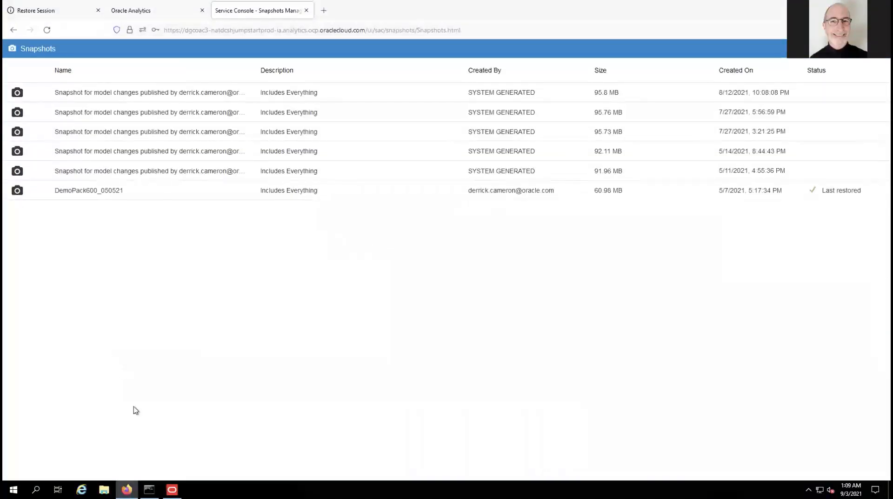
click(172, 490)
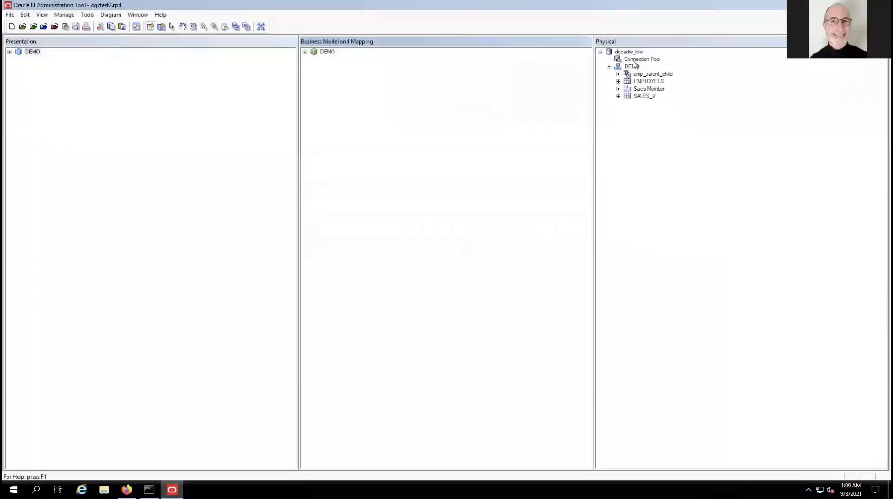
Delete the DEMO subject area from the Presentation layer.
right_click(632, 69)
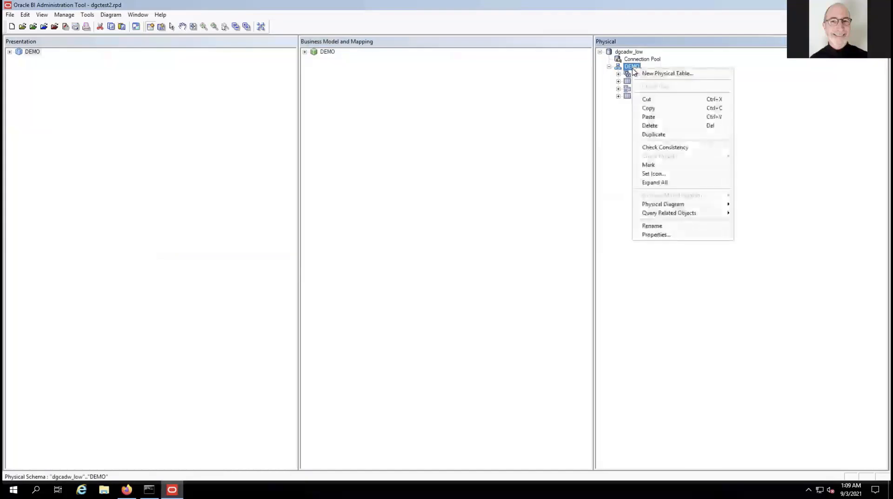
click(647, 126)
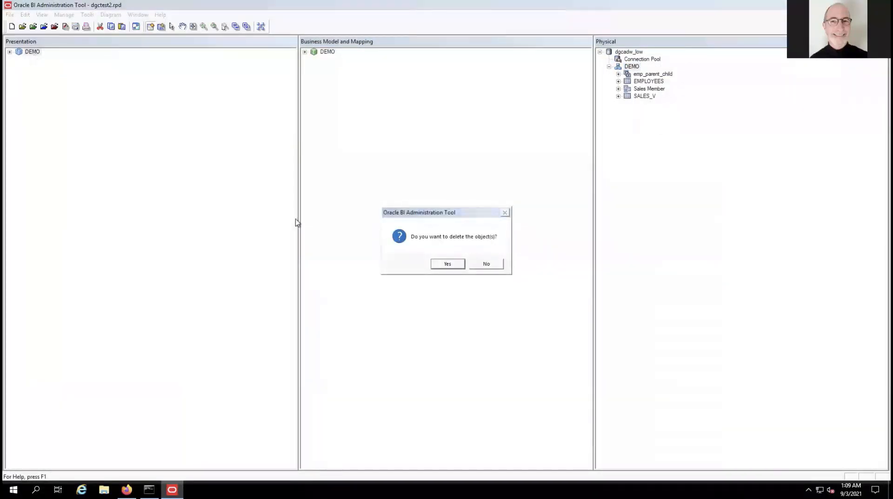
click(486, 264)
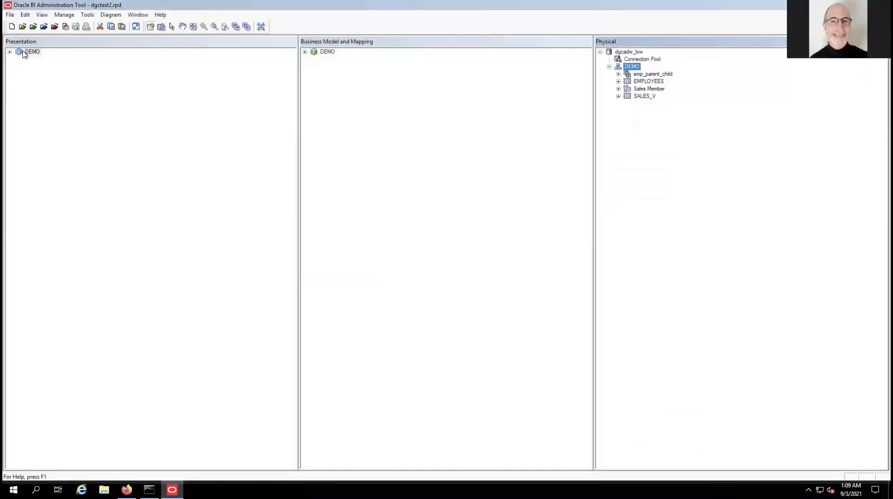
right_click(24, 53)
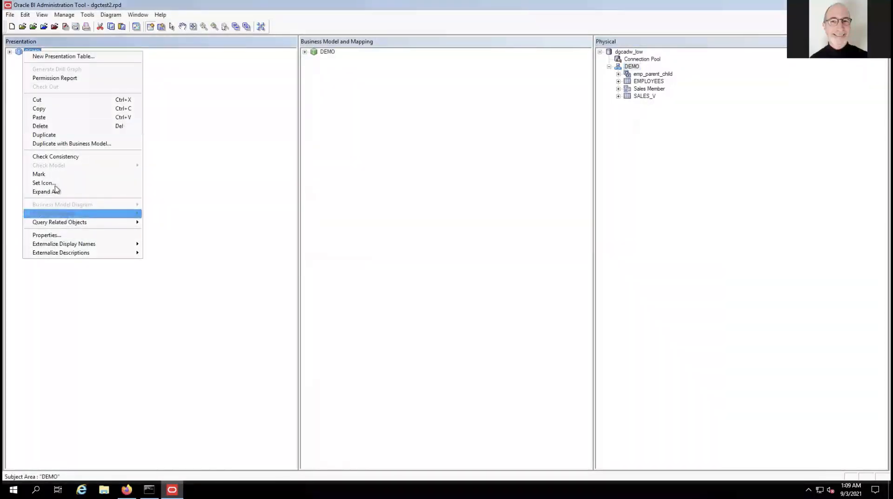
click(45, 127)
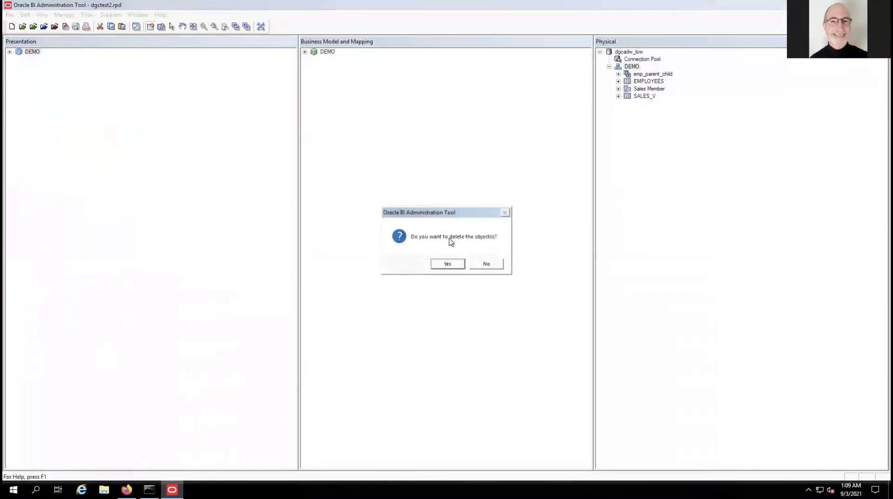
click(449, 263)
Delete the DEMO business model and the DEMO physical schema, keeping dgcadw_low's connection pool.
right_click(325, 53)
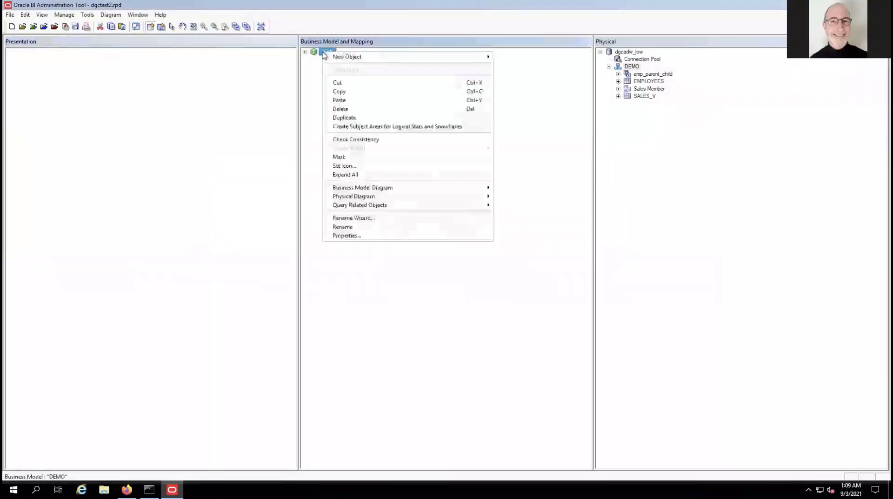
click(339, 109)
click(454, 264)
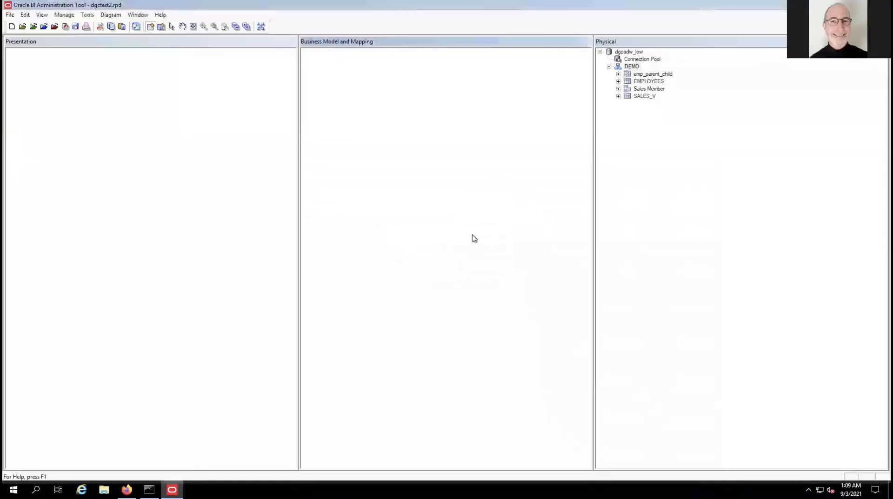
click(627, 67)
right_click(626, 67)
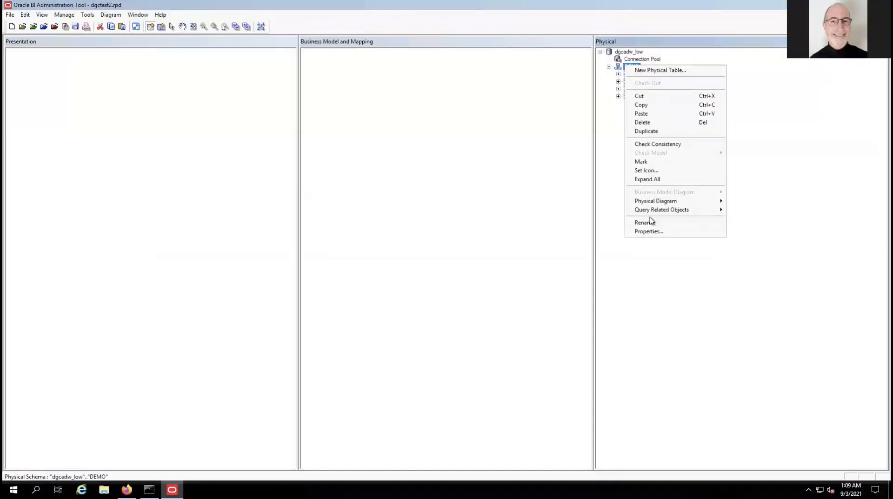
click(643, 122)
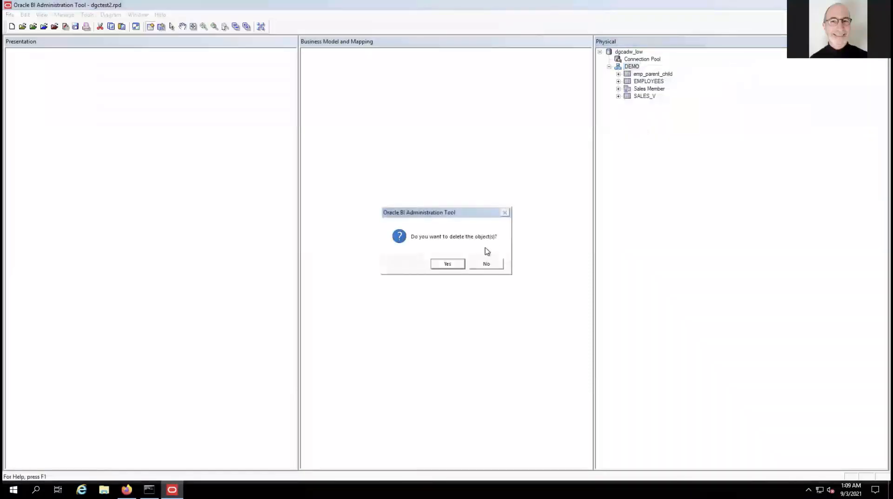
click(454, 264)
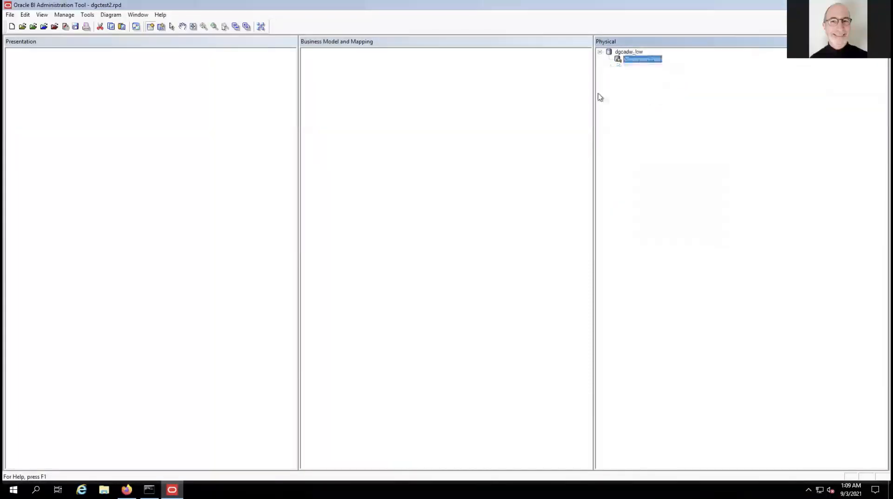
right_click(631, 62)
Import EMP_PARENT_CHILD, EMPLOYEES and SALES_V from DEMO through dgcadw_low's connection pool.
click(644, 65)
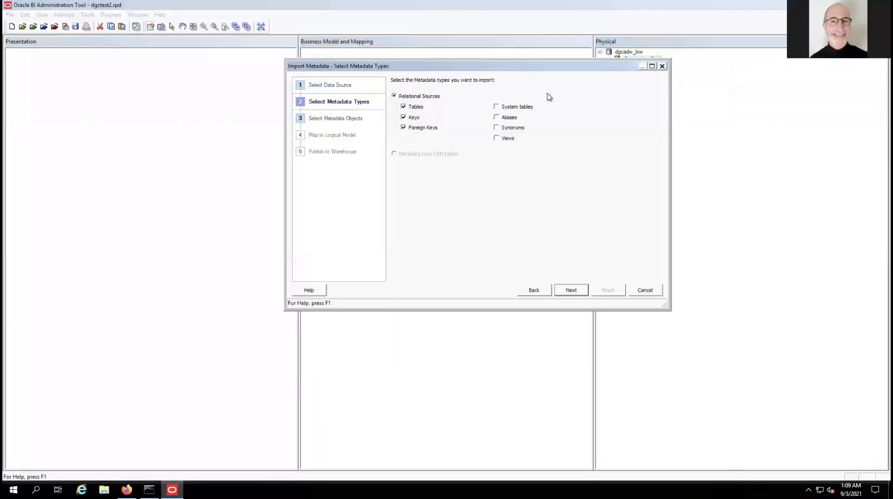
click(574, 290)
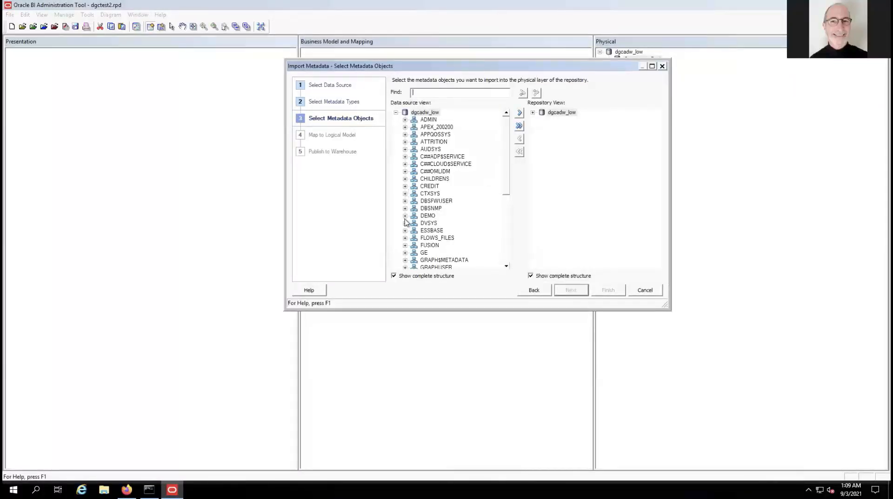
scroll(413, 203, down, 1)
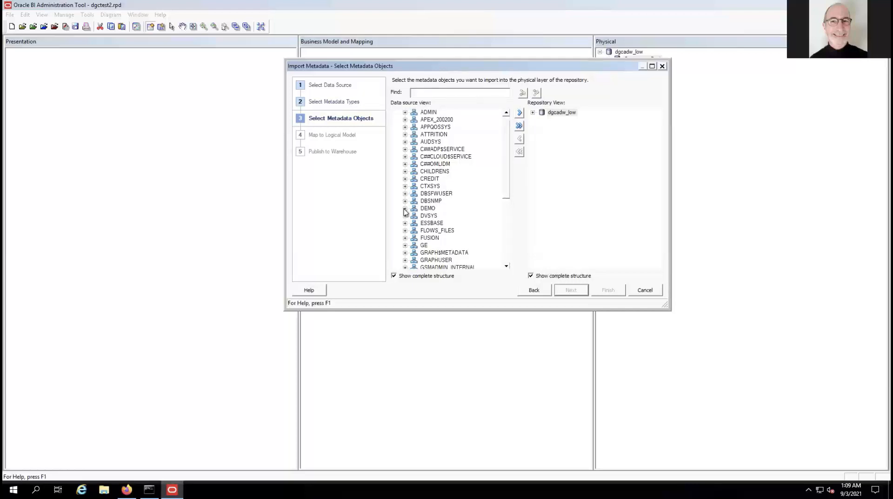
click(404, 208)
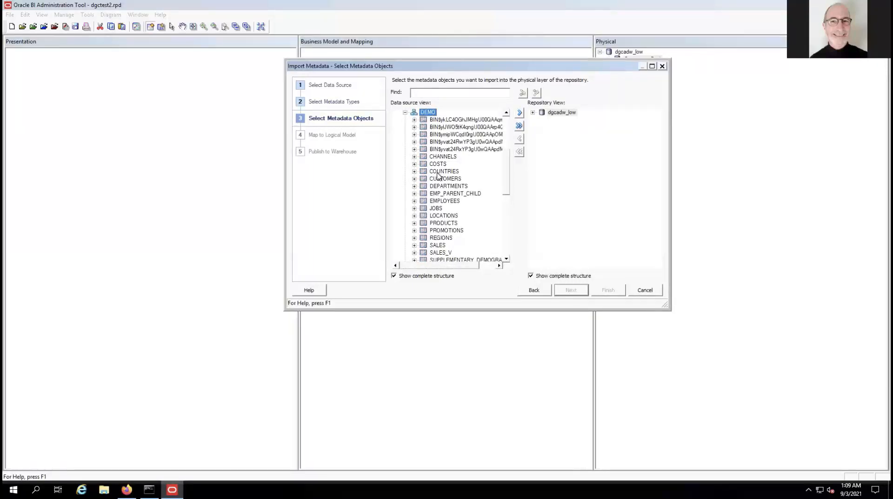
click(437, 202)
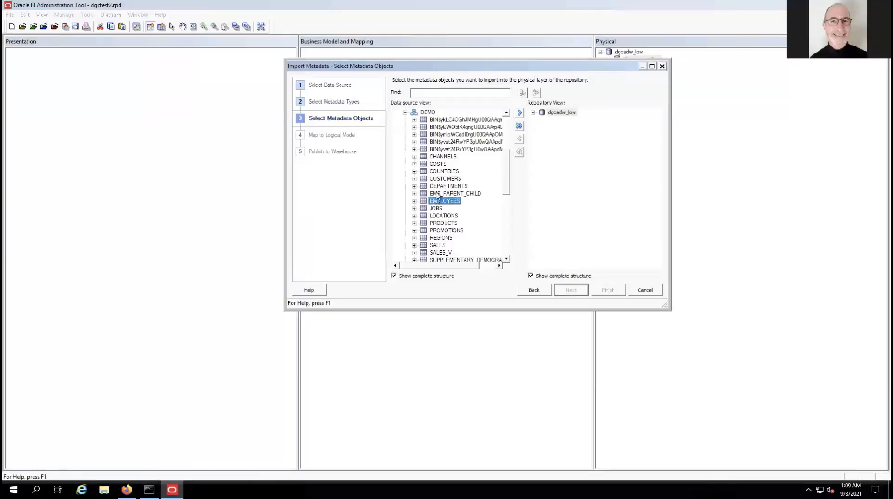
click(437, 195)
click(433, 203)
ctrl+click(434, 194)
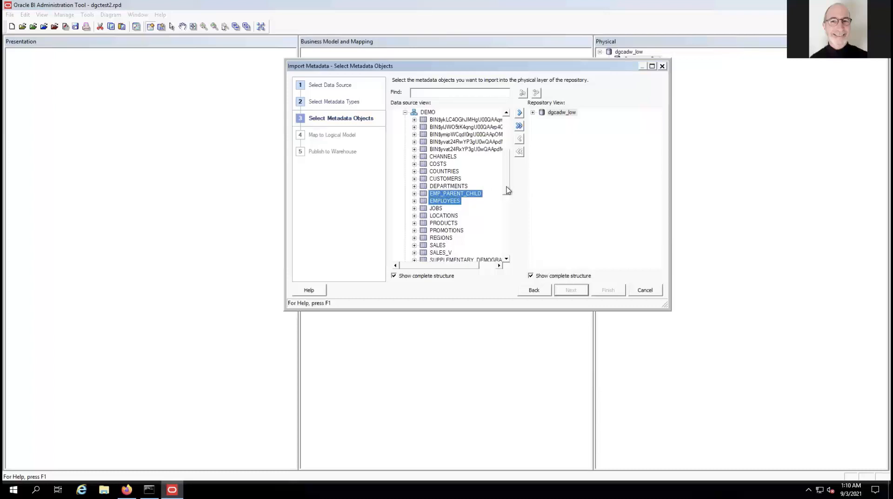
ctrl+click(439, 253)
click(520, 113)
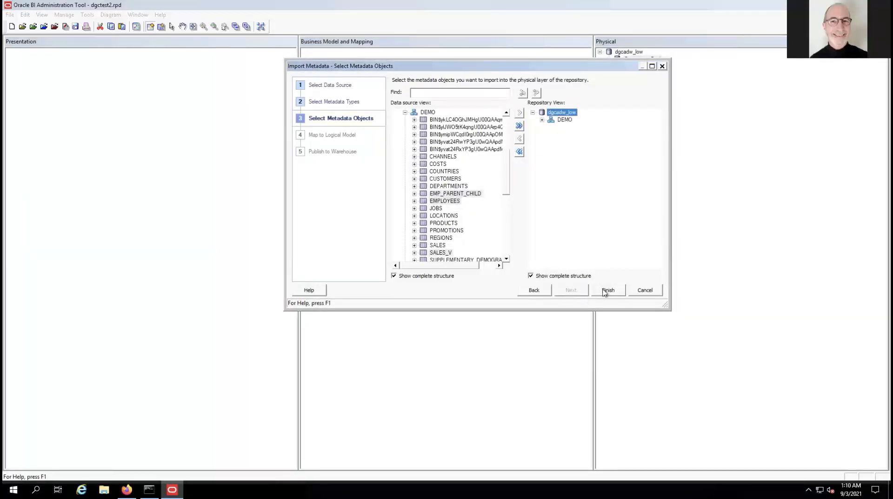
click(605, 290)
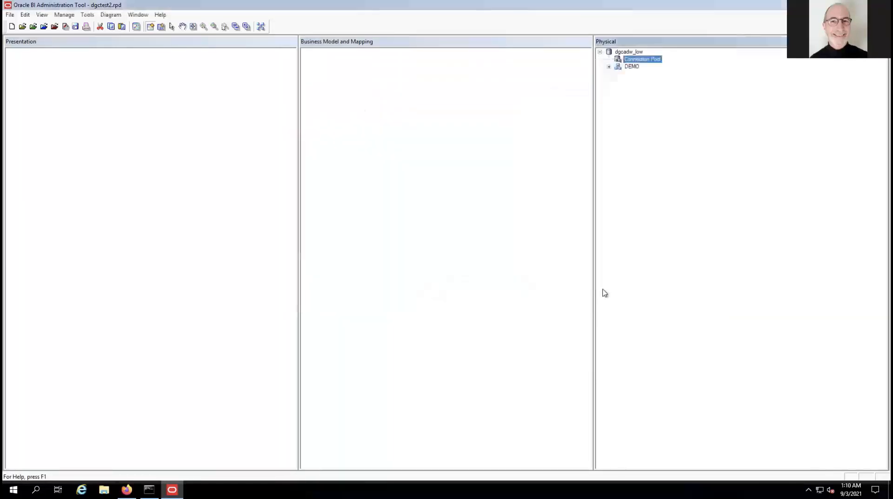
Expand the physical DEMO schema and select its SALES_V table.
click(609, 66)
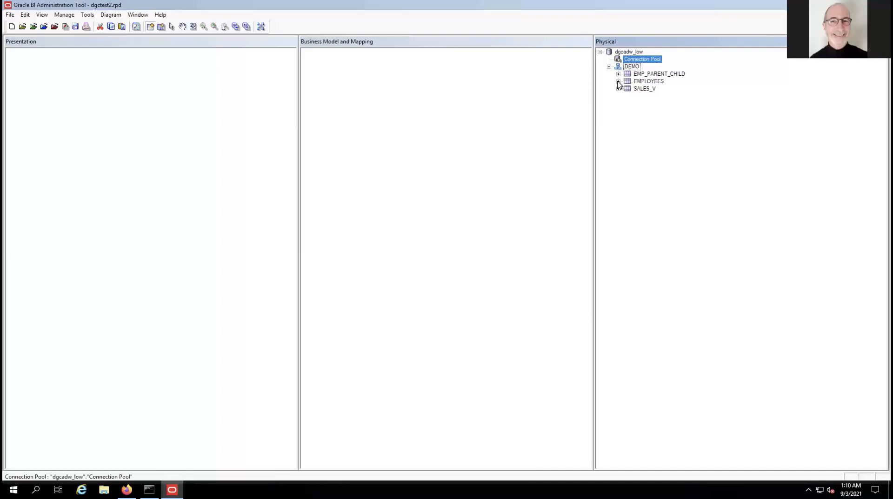
click(637, 90)
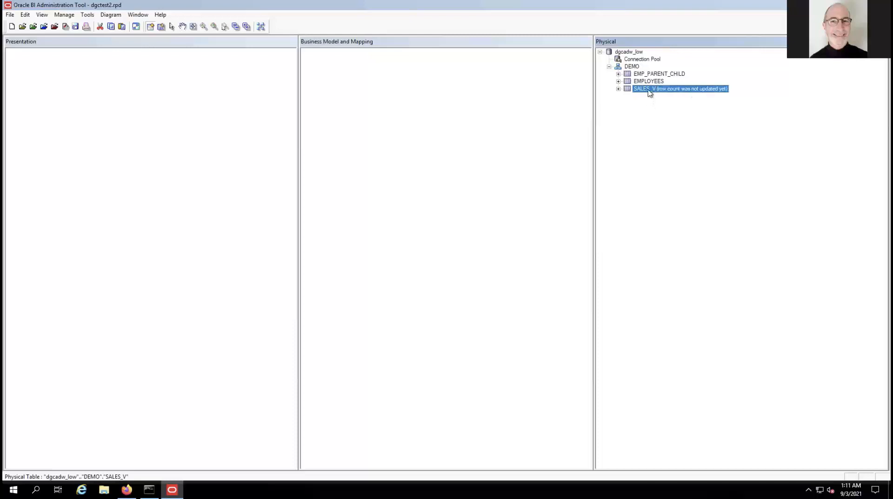
right_click(649, 91)
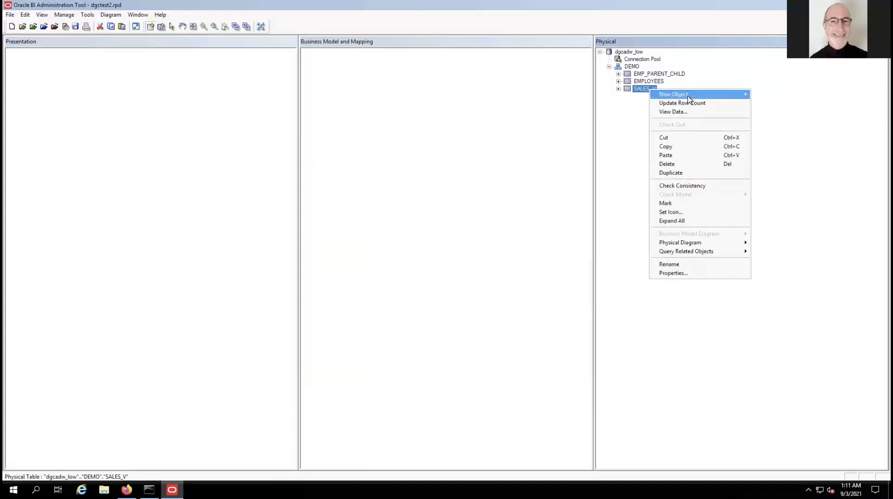
Create an alias of SALES_V named MEMBER_SALES under DEMO.
mouse_move(693, 99)
click(765, 94)
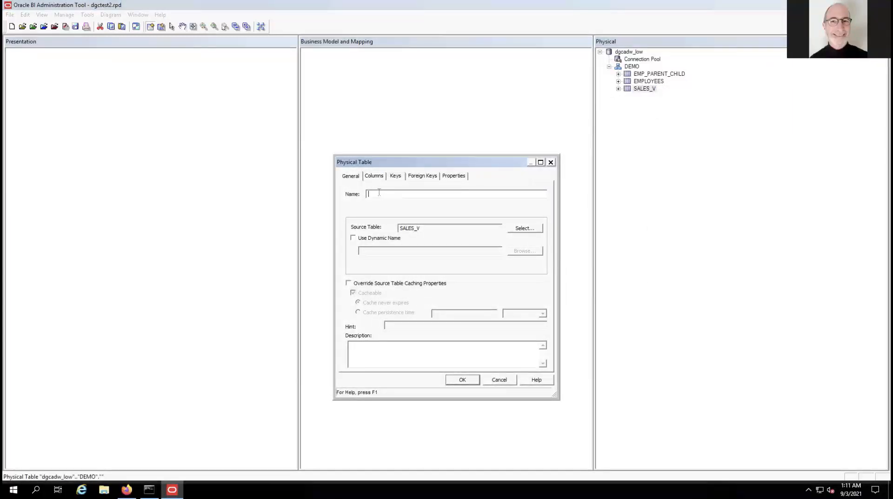
text(ads;r)
key(BackSpace)
key(BackSpace)
key(BackSpace)
text(MEMBER_SALES)
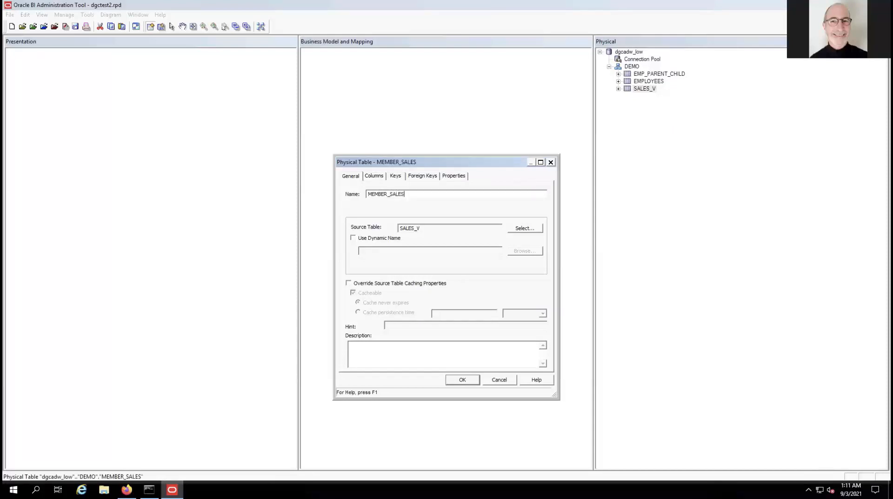
click(465, 381)
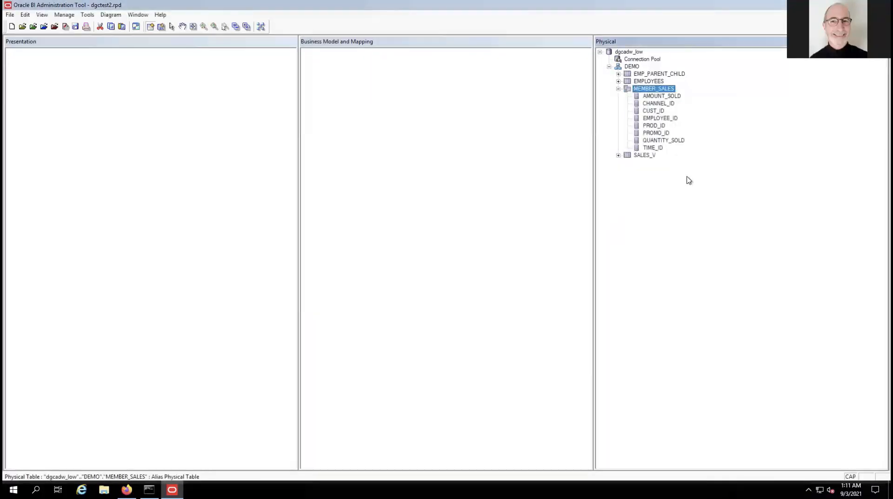
click(618, 88)
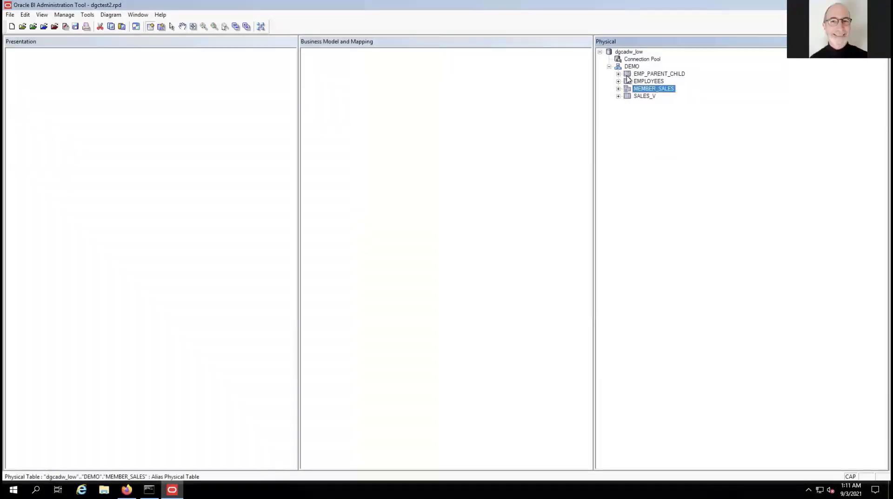
click(627, 82)
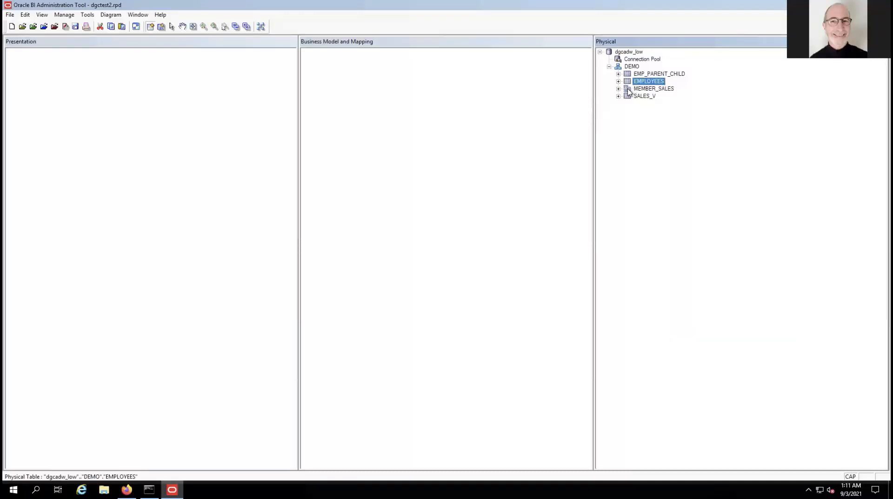
click(627, 91)
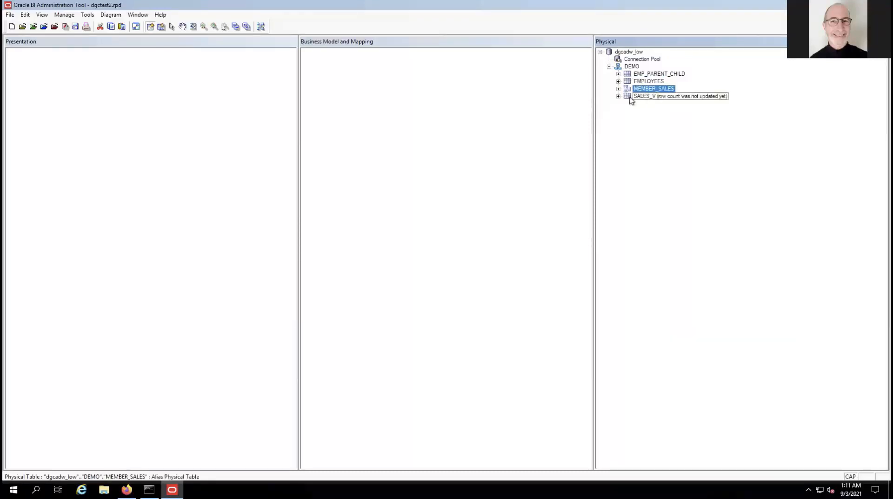
Open a physical diagram of only SALES_V, EMP_PARENT_CHILD and EMPLOYEES.
click(627, 97)
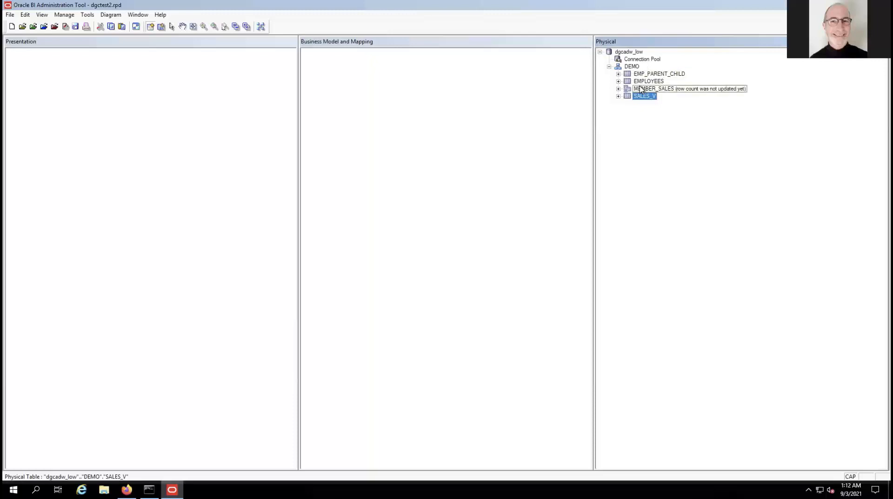
ctrl+click(639, 75)
ctrl+click(640, 80)
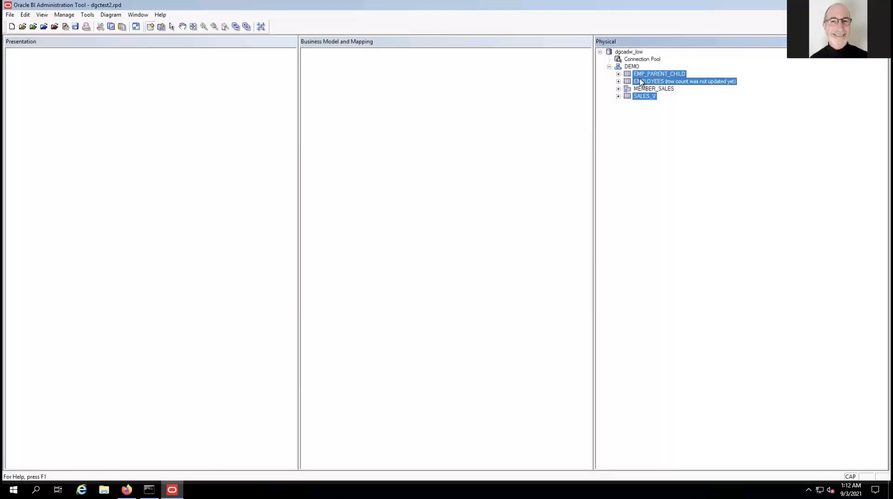
right_click(640, 82)
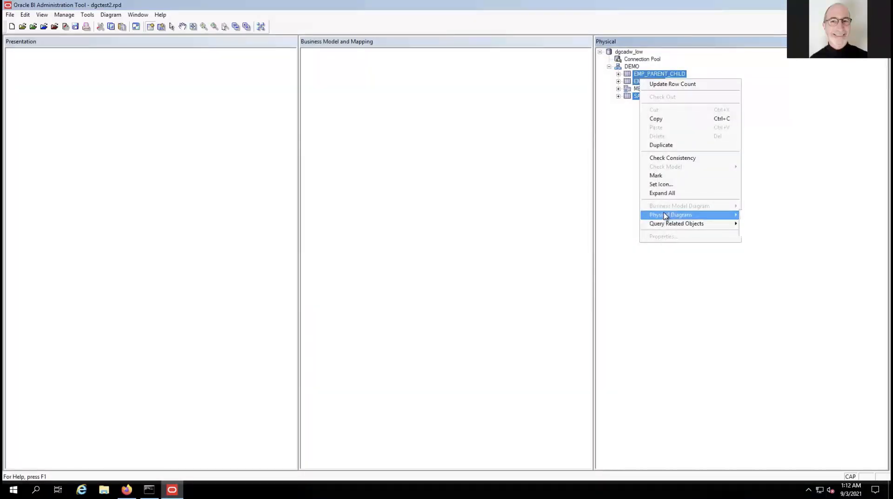
mouse_move(665, 216)
click(760, 217)
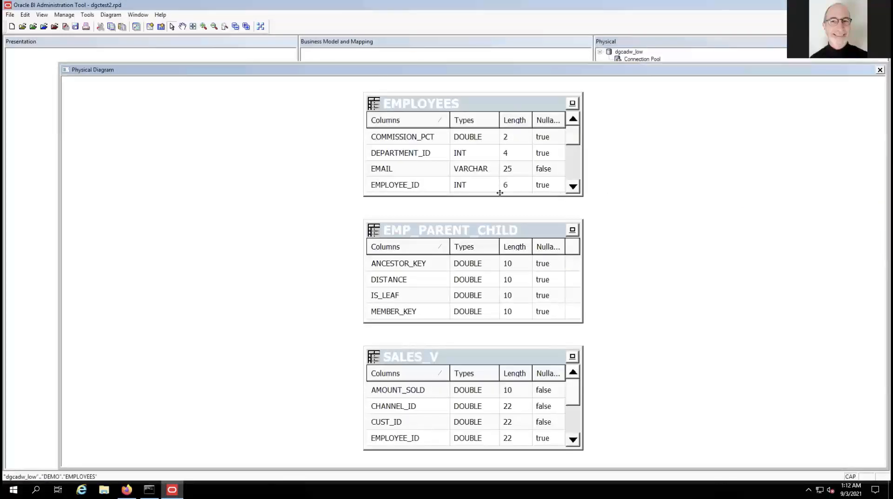
Add a foreign key joining EMP_PARENT_CHILD.MEMBER_KEY to SALES_V.EMPLOYEE_ID.
click(151, 28)
click(399, 374)
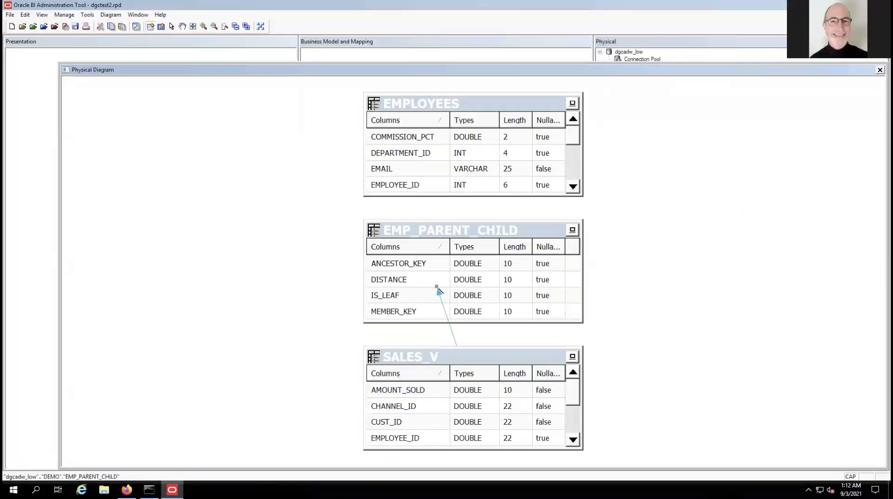
click(438, 290)
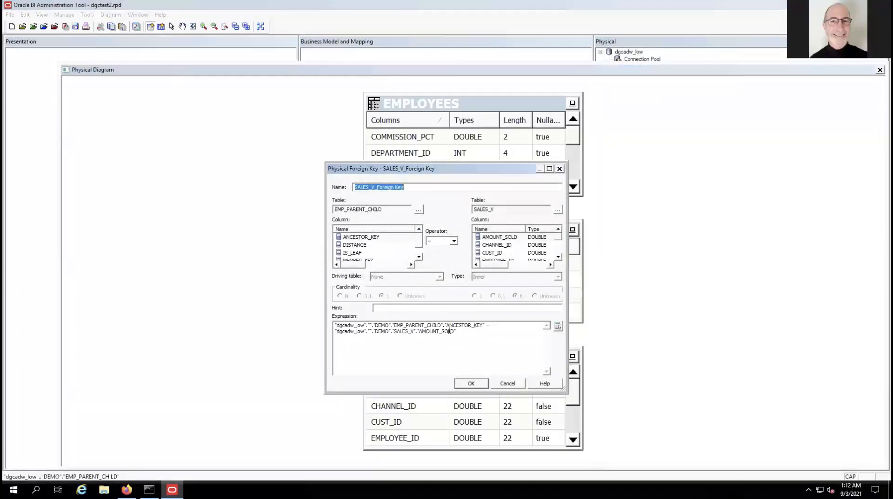
drag(411, 172, 633, 173)
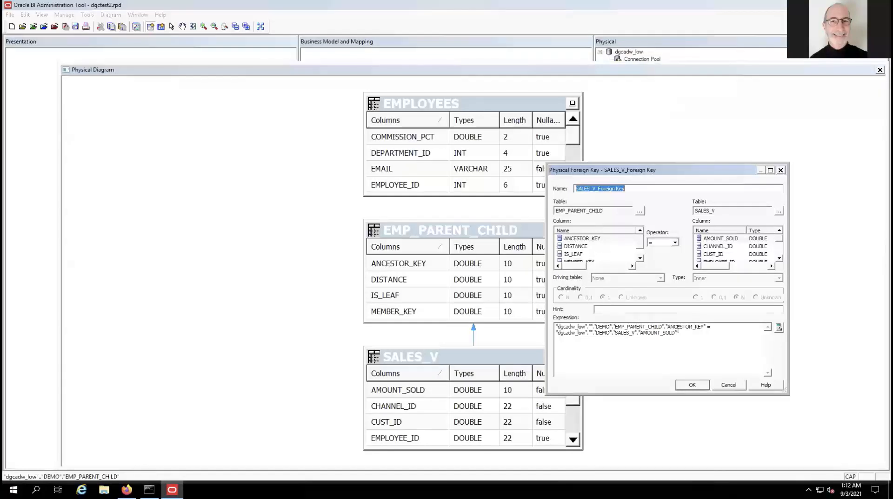
click(640, 258)
click(593, 254)
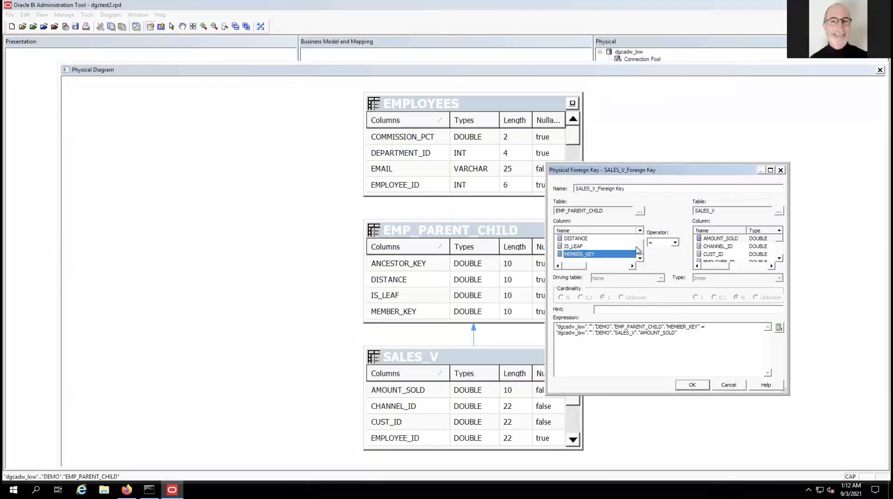
scroll(724, 249, down, 1)
click(723, 247)
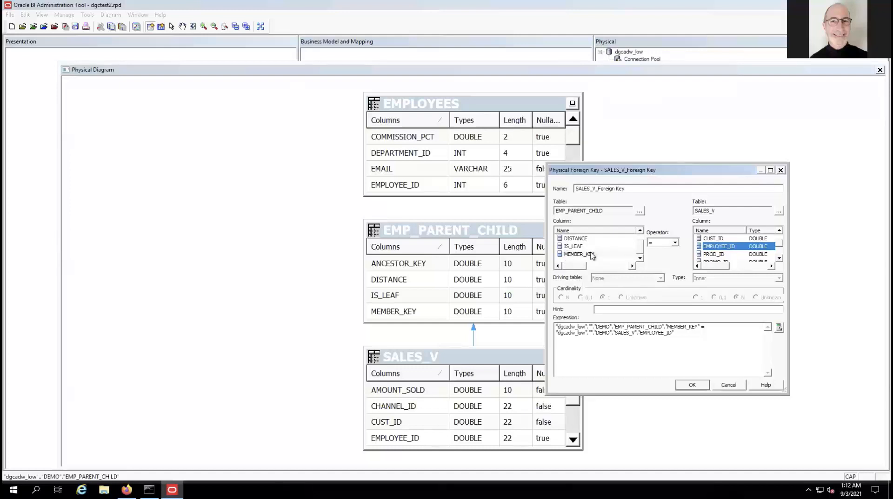
click(695, 388)
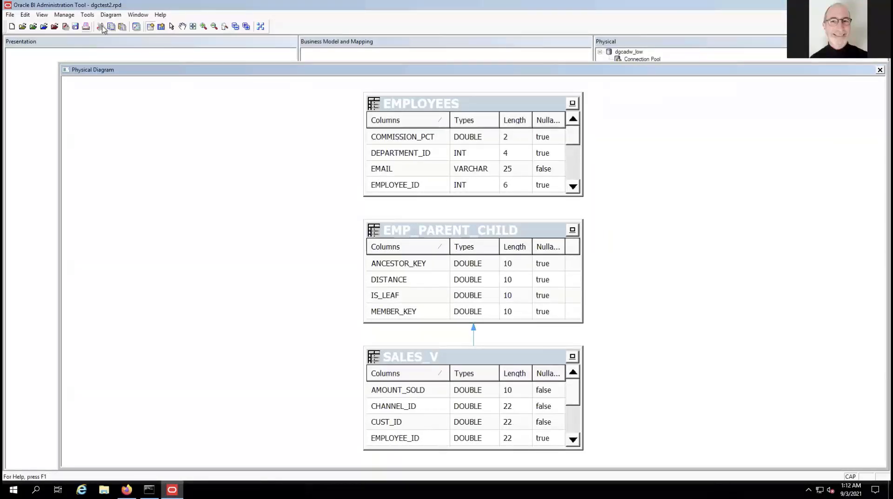
Join EMP_PARENT_CHILD.ANCESTOR_KEY to EMPLOYEES.EMPLOYEE_ID, then close the physical diagram.
click(150, 27)
click(438, 261)
click(448, 145)
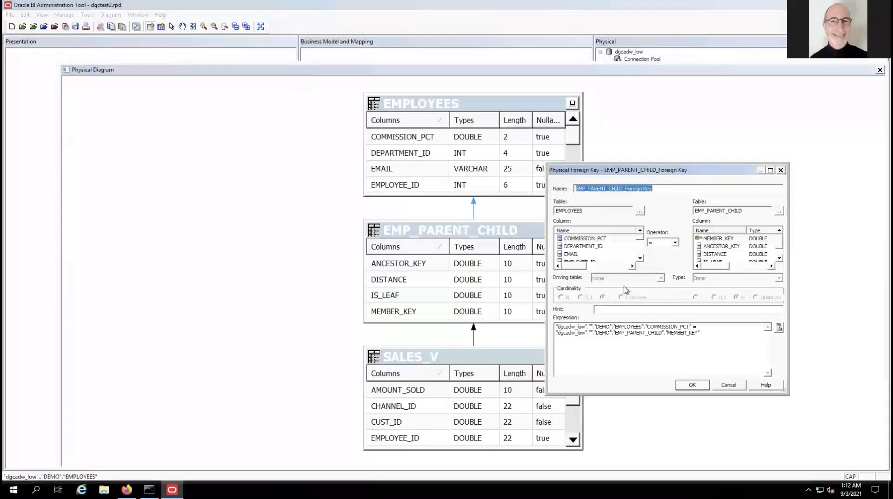
scroll(599, 251, down, 2)
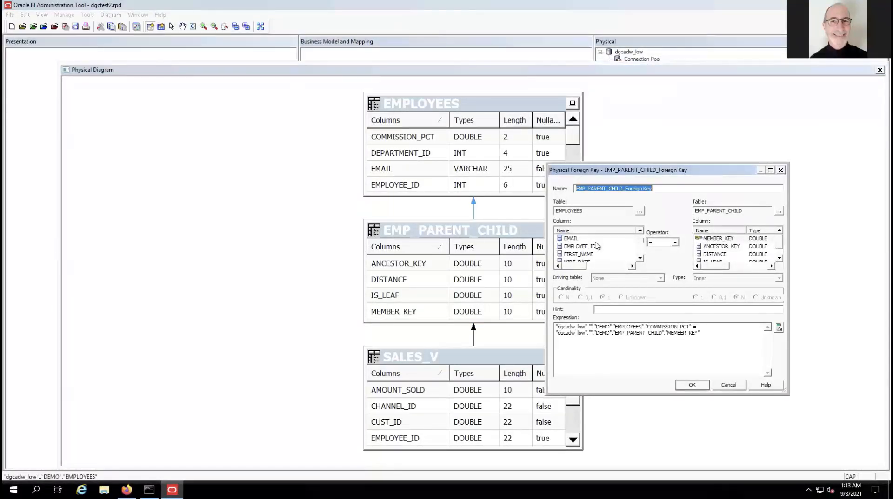
click(597, 247)
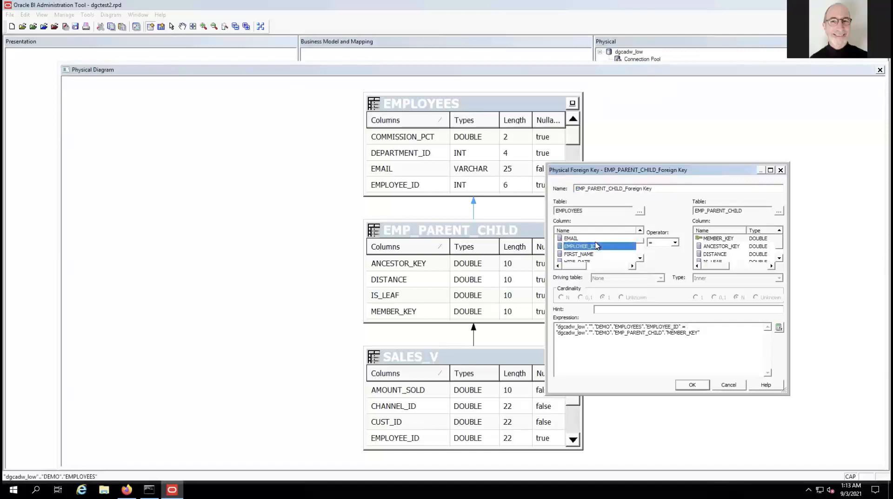
click(721, 246)
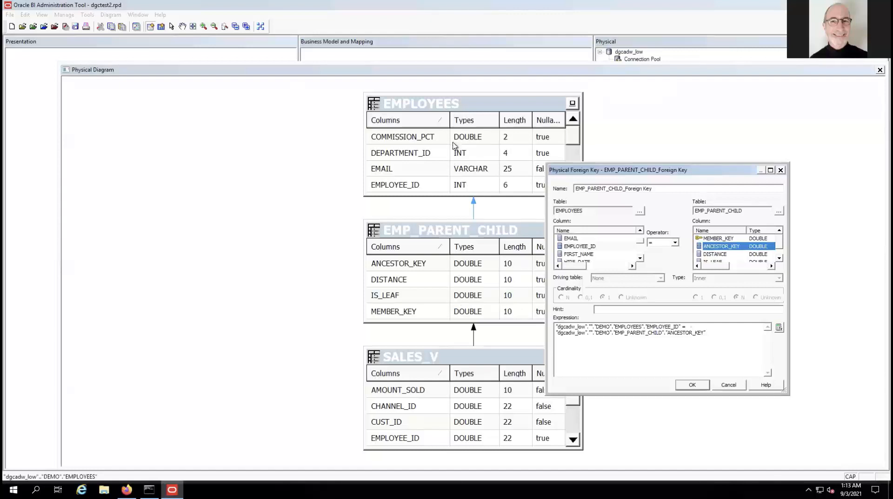
click(691, 385)
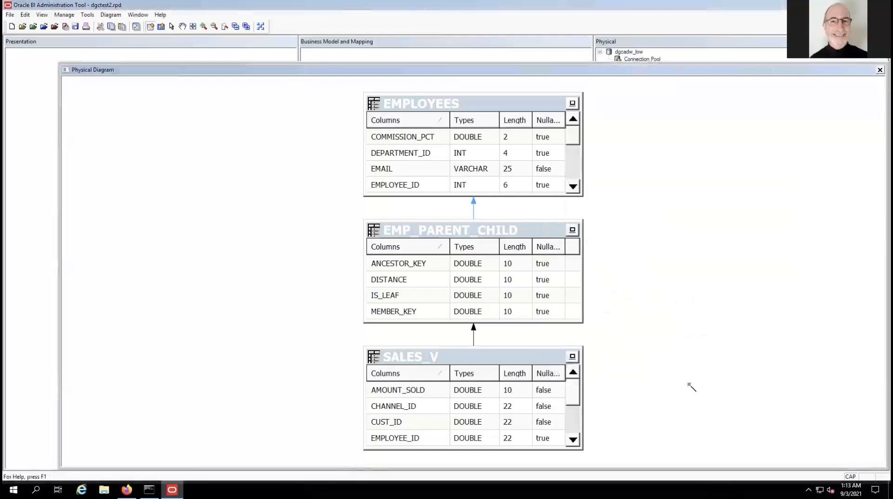
click(880, 69)
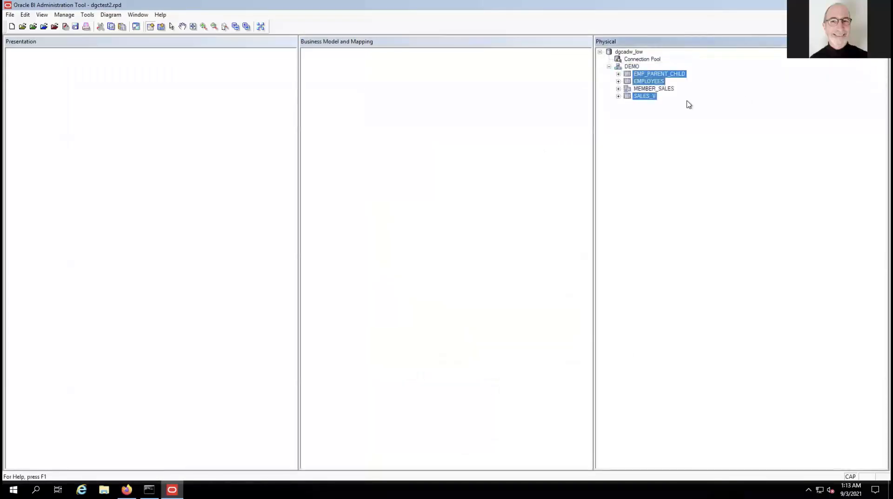
Open a physical diagram showing only the MEMBER_SALES and EMPLOYEES tables.
click(660, 90)
ctrl+click(654, 81)
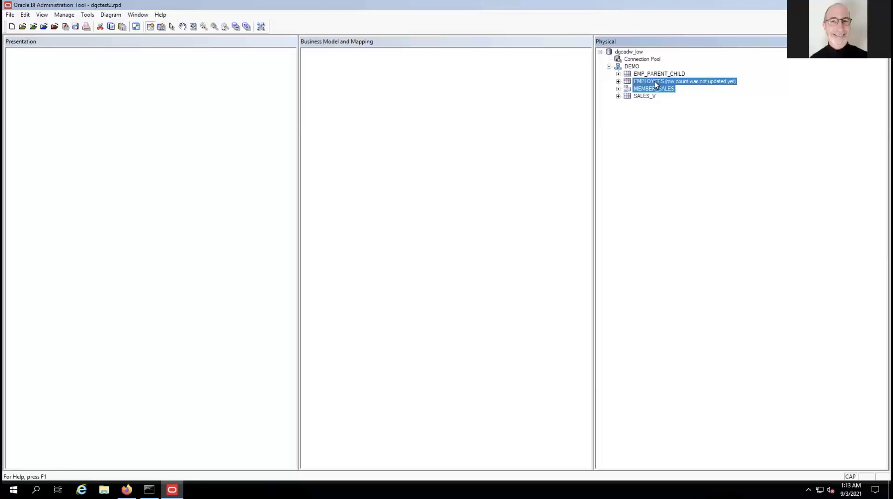
right_click(655, 84)
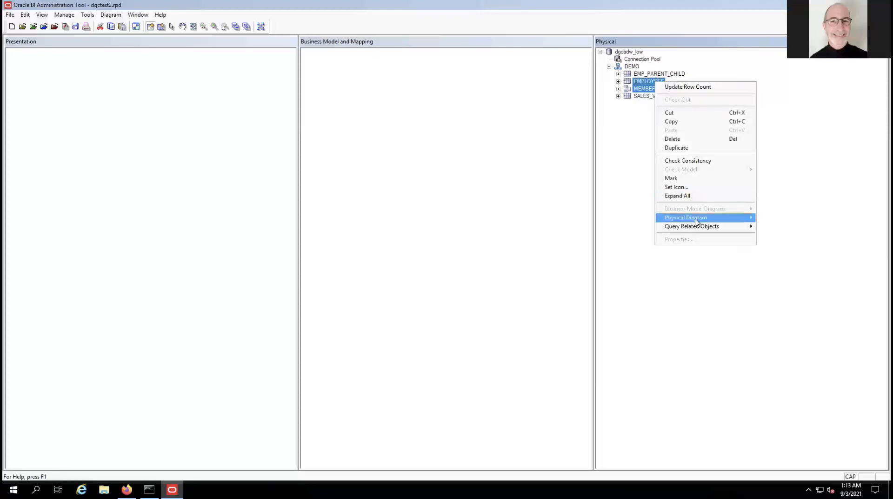
mouse_move(696, 222)
click(560, 217)
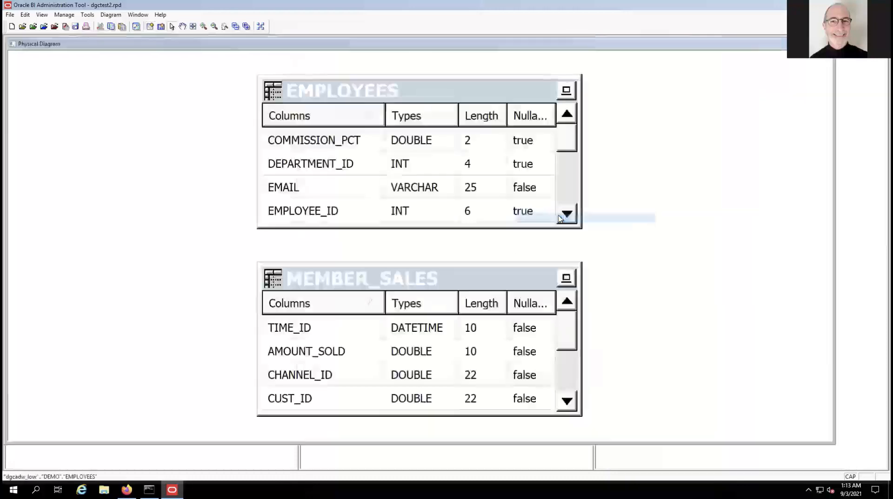
Create a foreign key join from MEMBER_SALES to EMPLOYEES on EMPLOYEE_ID and close the diagram.
click(150, 27)
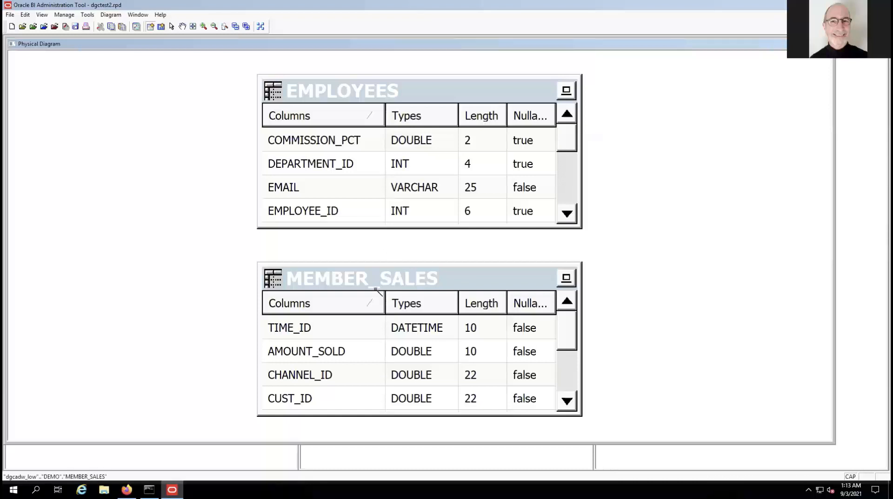
click(374, 289)
click(381, 200)
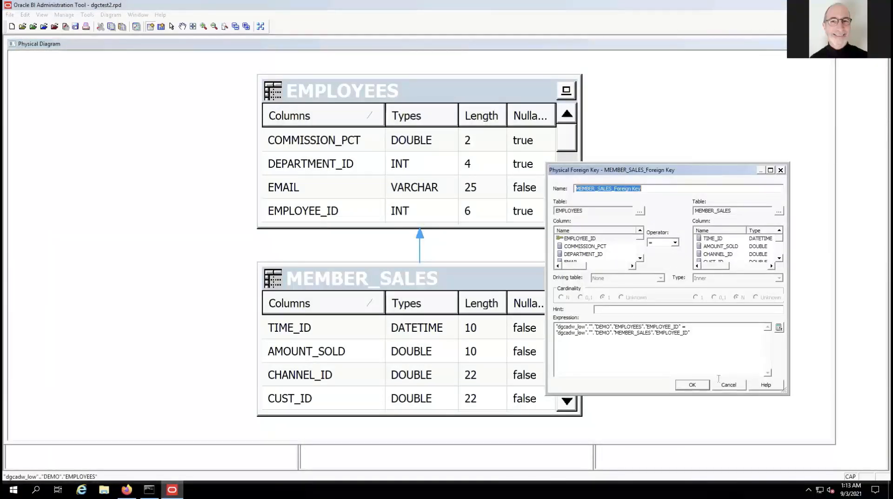
click(703, 388)
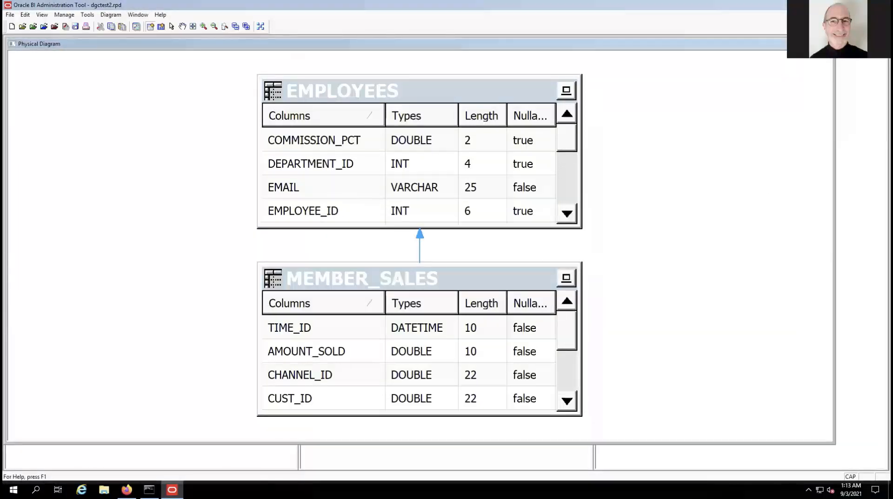
click(827, 44)
click(752, 293)
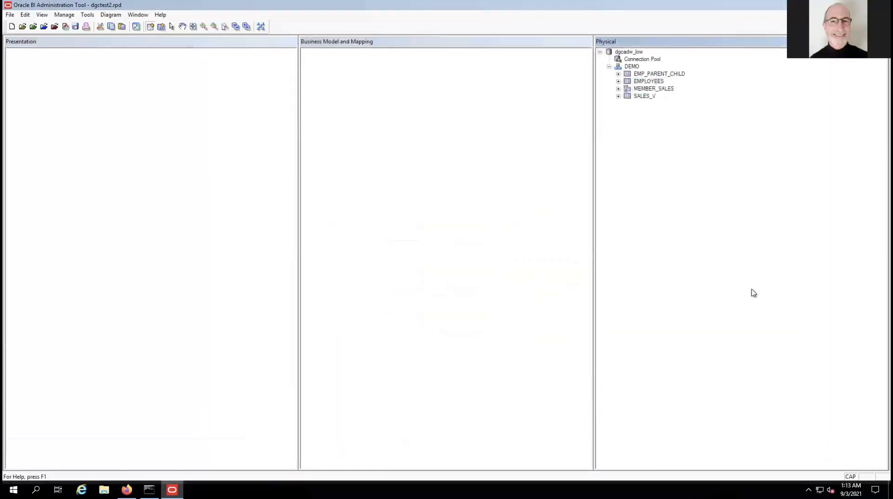
click(619, 81)
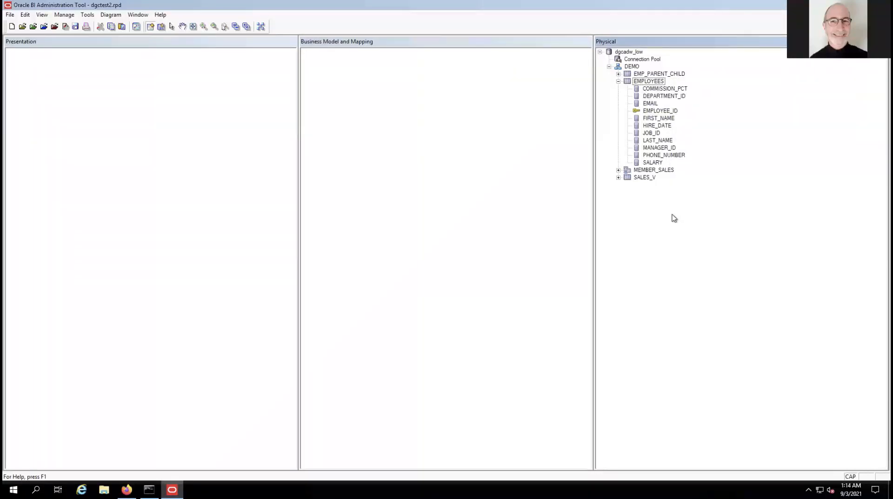
click(618, 82)
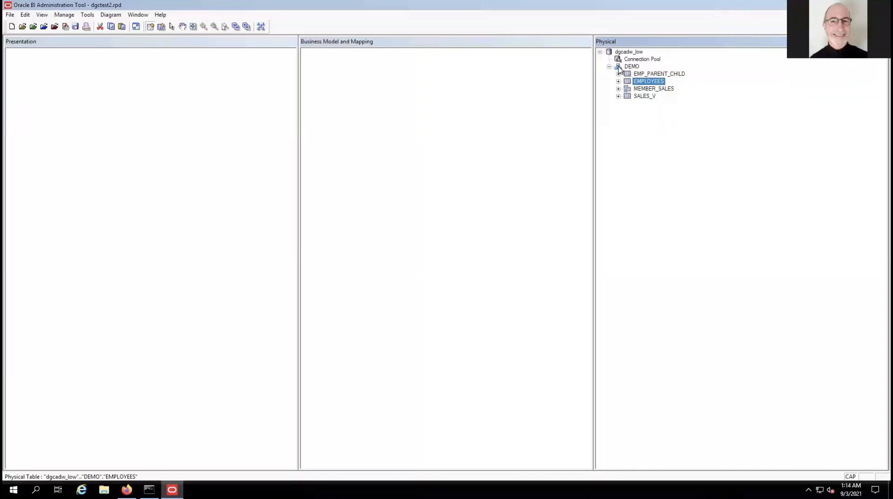
Drag the DEMO schema into Business Model and Mapping, then select its four logical tables.
drag(619, 69, 411, 119)
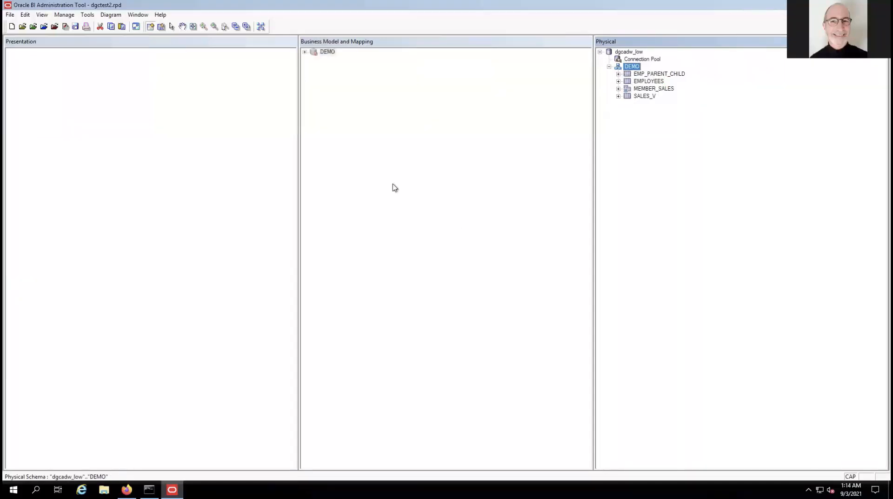
click(305, 52)
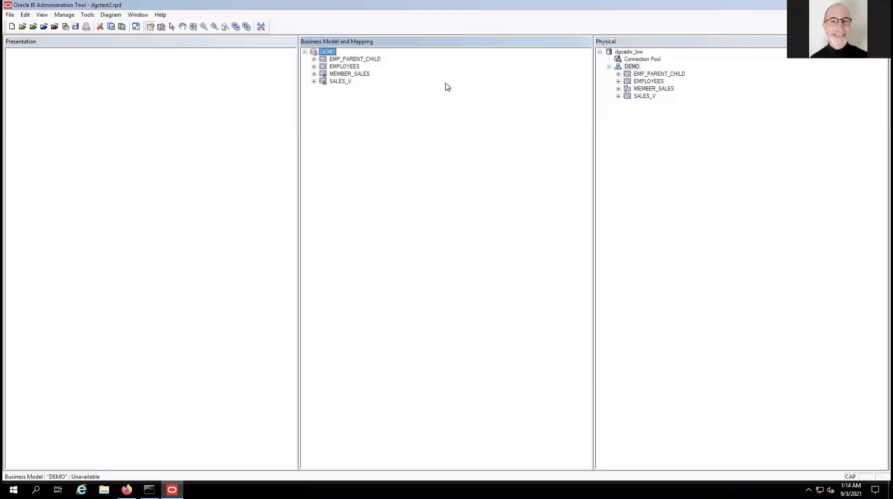
click(324, 59)
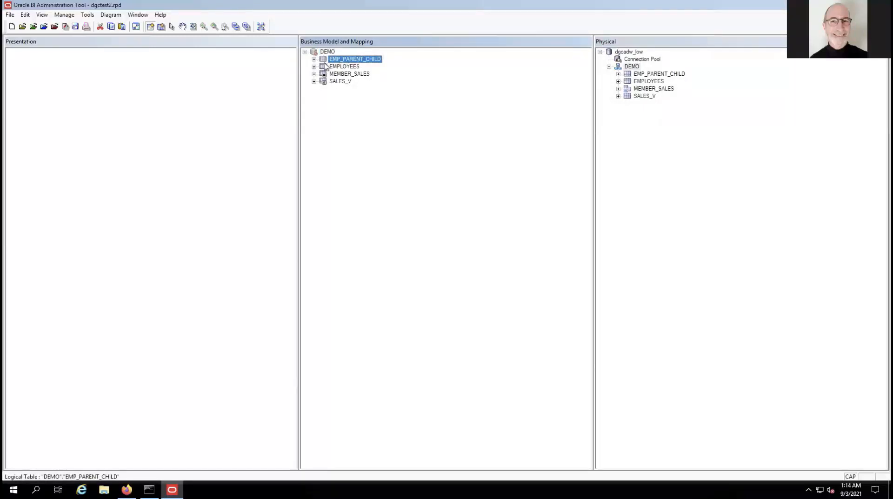
click(324, 68)
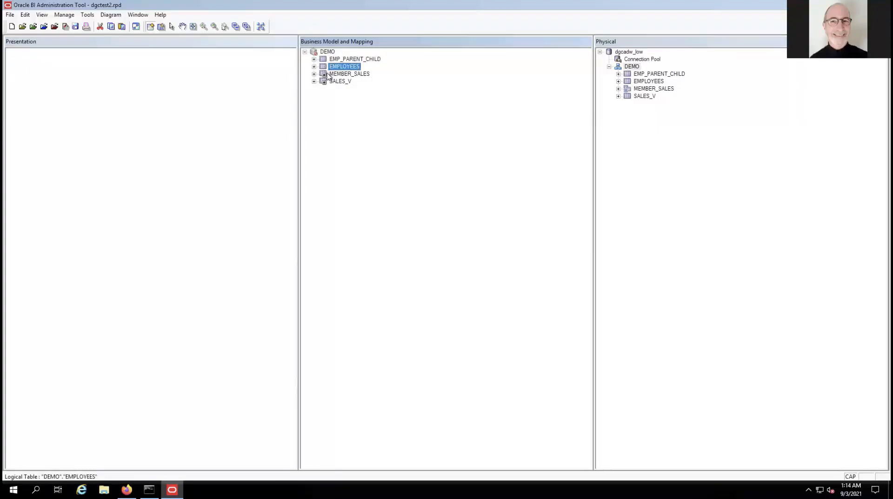
ctrl+click(324, 74)
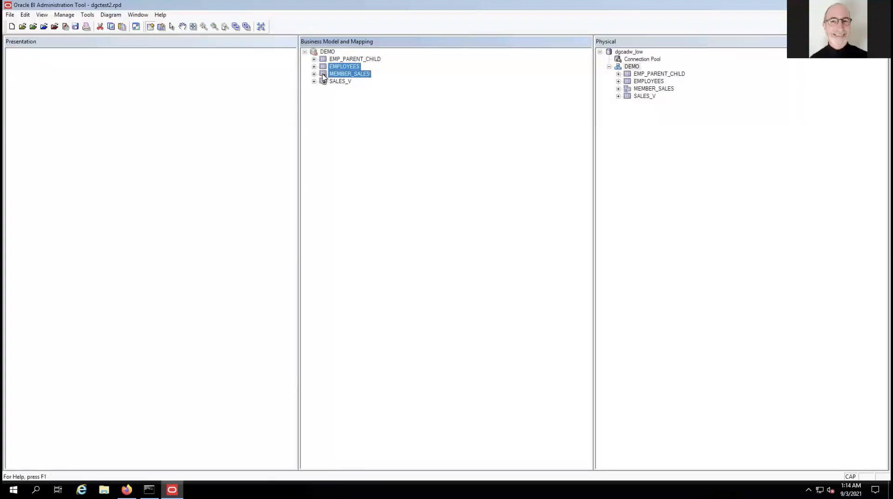
ctrl+click(324, 82)
Diagram only EMP_PARENT_CHILD, EMPLOYEES, MEMBER_SALES and SALES_V, fit them to view, then close the diagram.
right_click(322, 82)
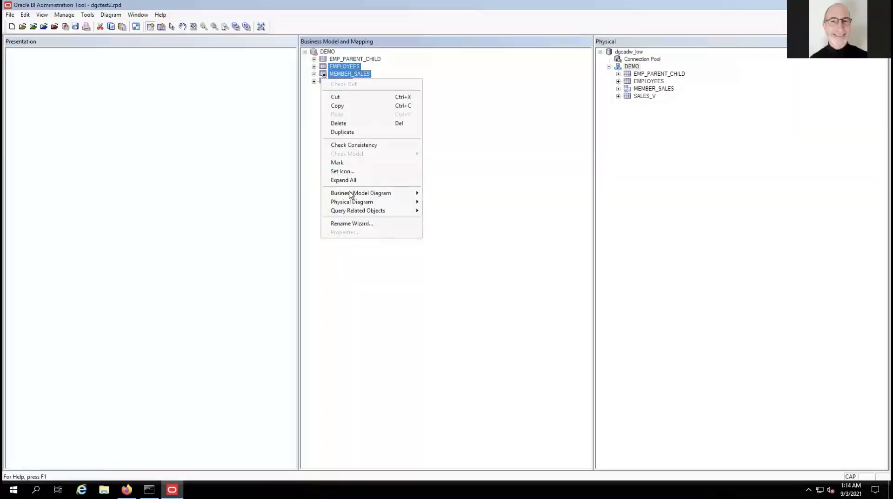
mouse_move(350, 193)
click(456, 205)
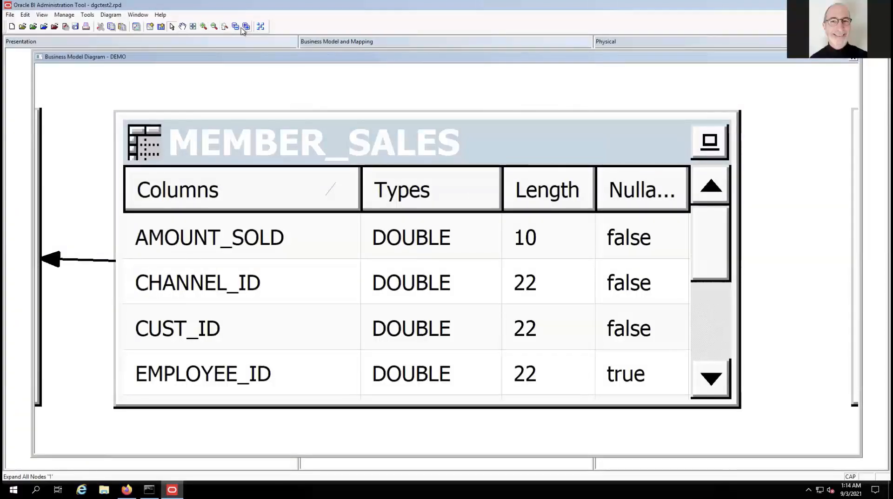
click(194, 27)
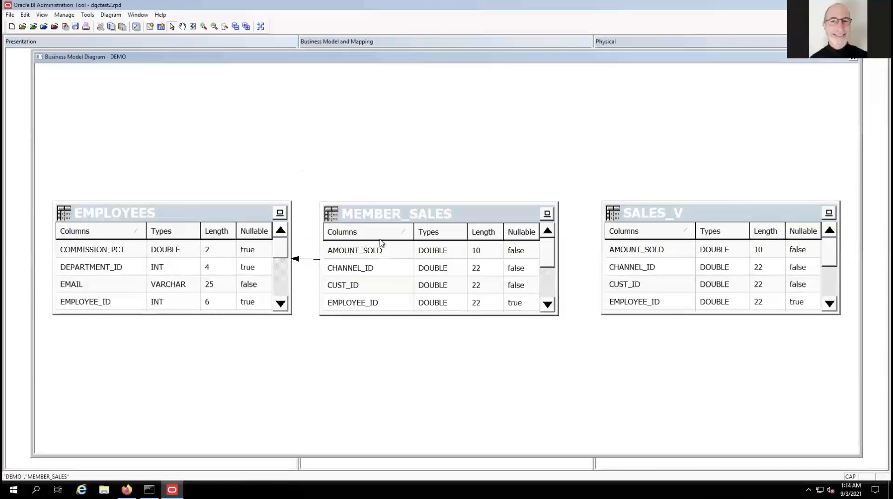
click(854, 59)
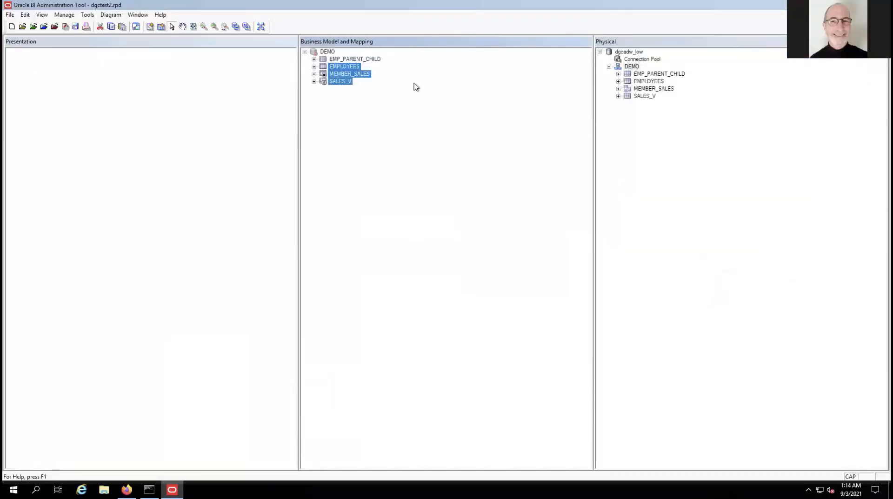
Delete the EMP_PARENT_CHILD logical table from the DEMO business model and confirm.
click(411, 114)
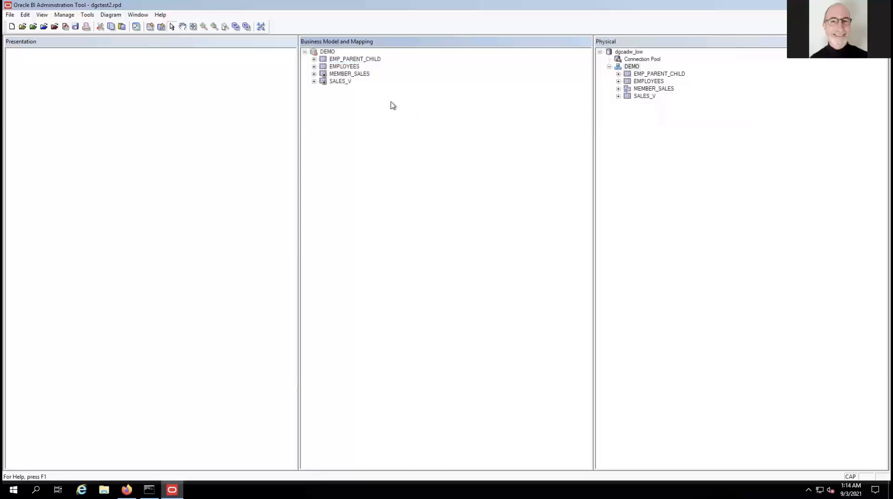
click(343, 83)
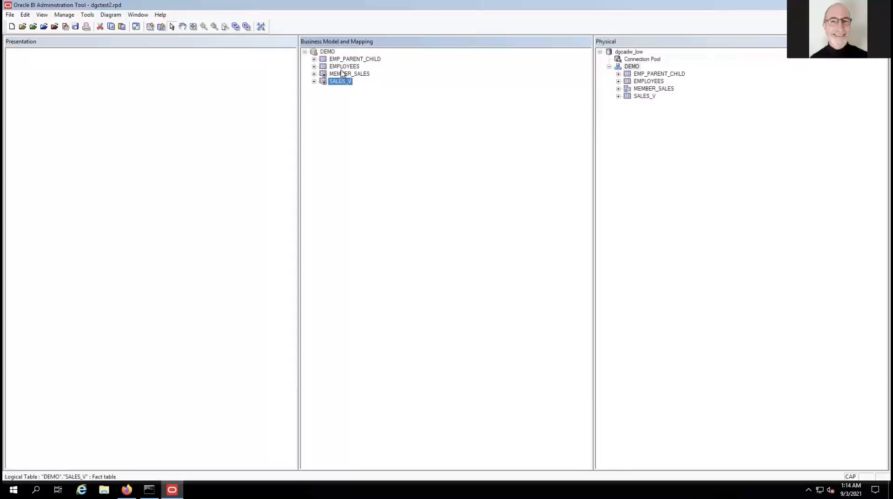
click(341, 94)
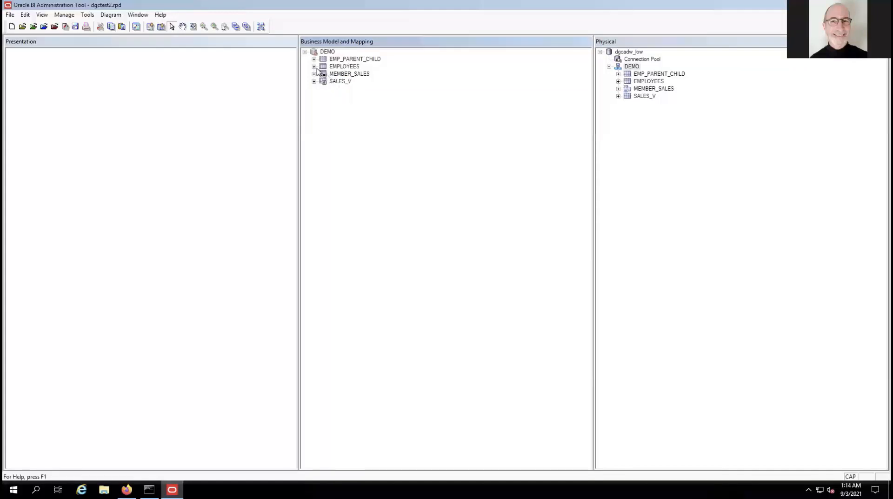
click(314, 66)
click(314, 67)
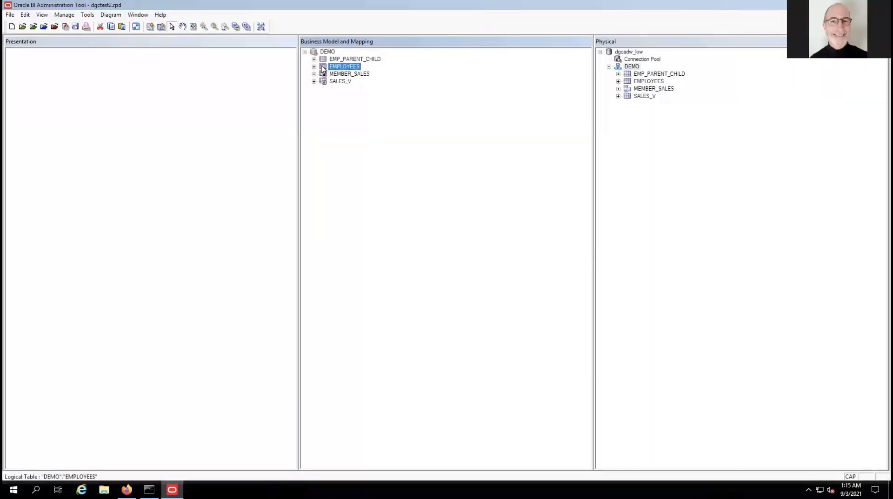
right_click(323, 68)
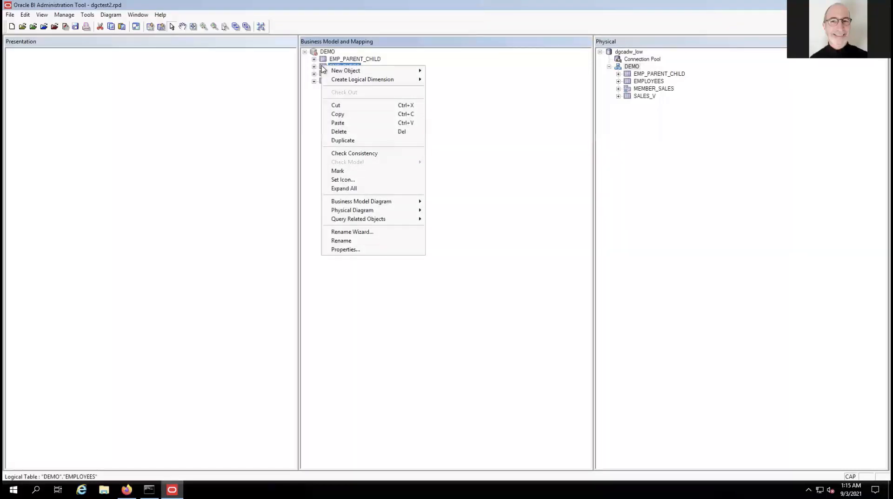
click(314, 98)
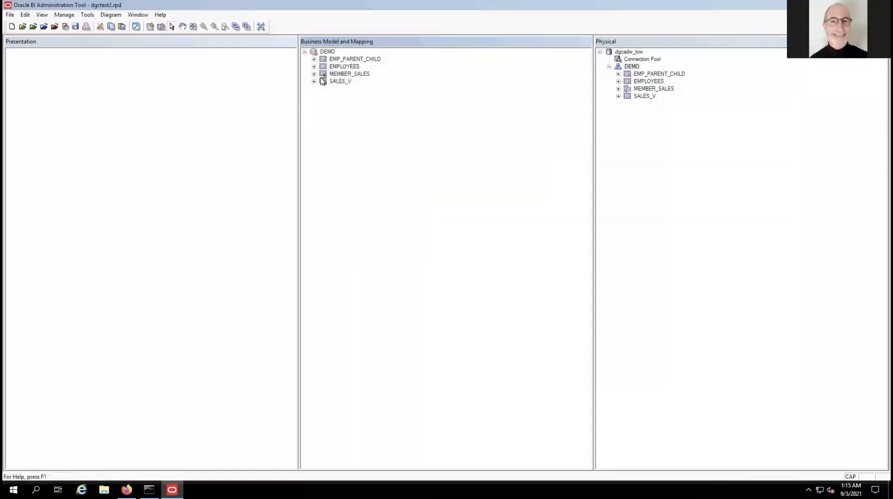
click(340, 61)
right_click(340, 61)
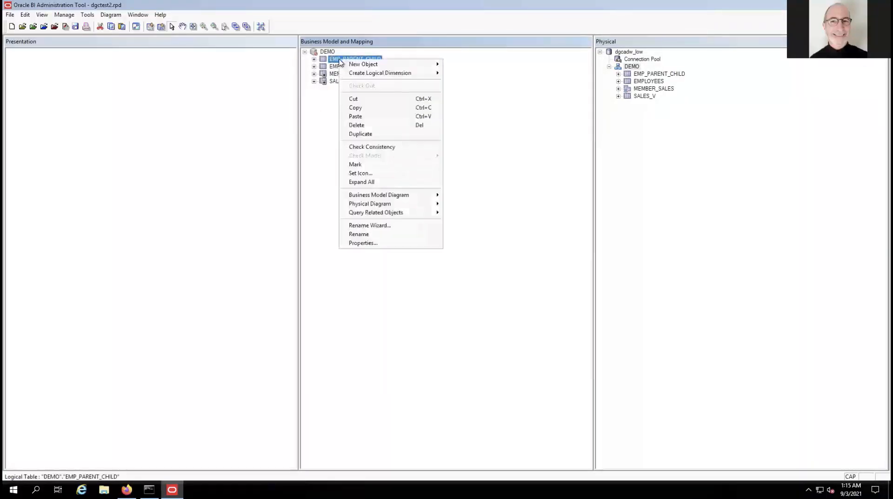
click(356, 125)
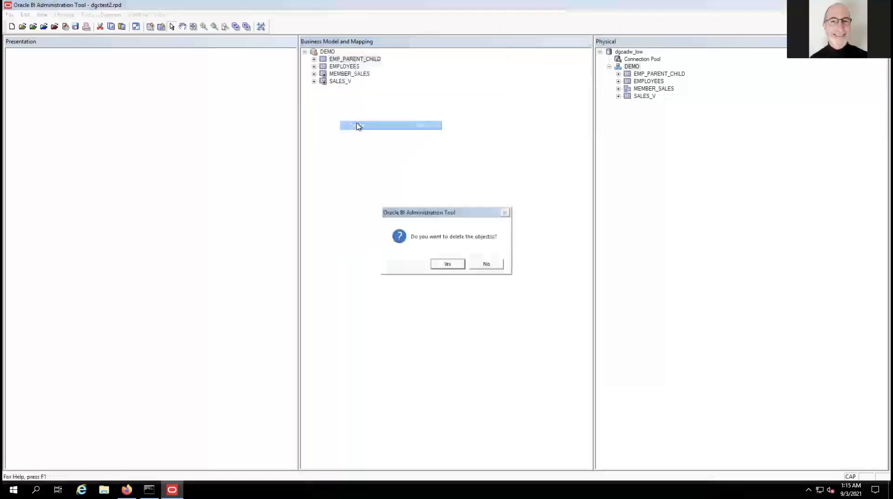
click(447, 263)
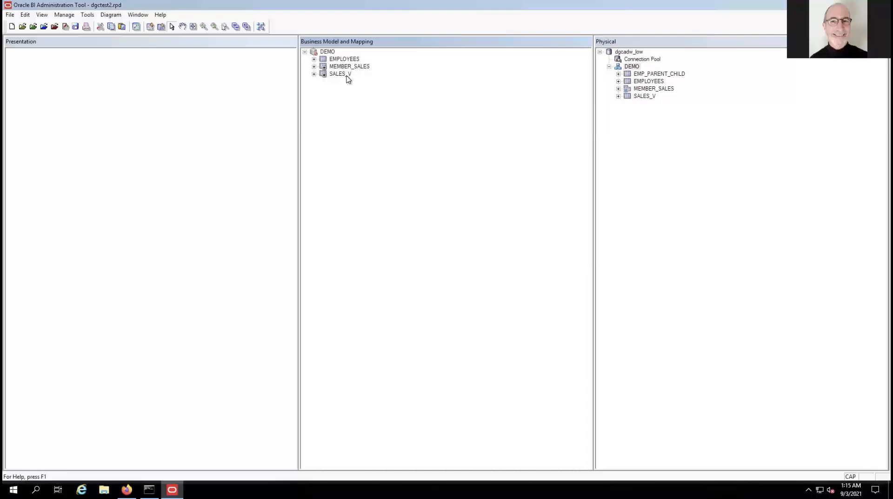
Create a parent-child logical dimension from EMPLOYEES with EMPLOYEES_Key as the member key.
click(348, 59)
right_click(354, 60)
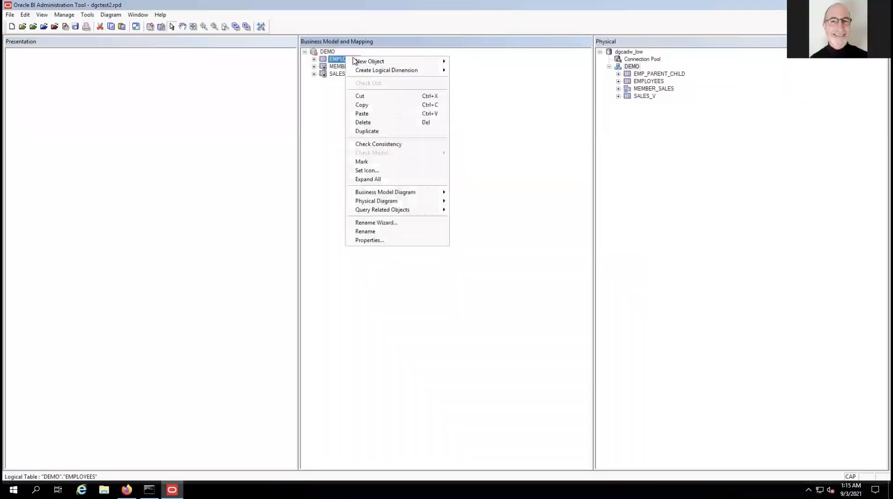
mouse_move(374, 71)
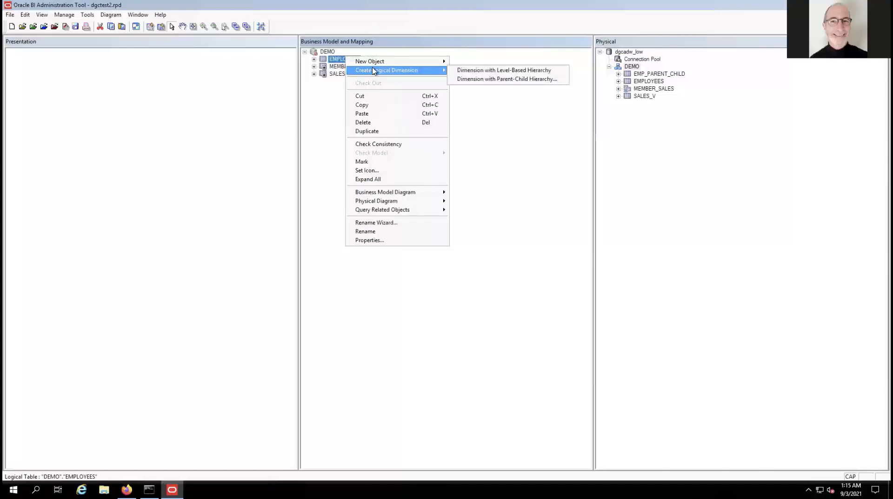
click(507, 78)
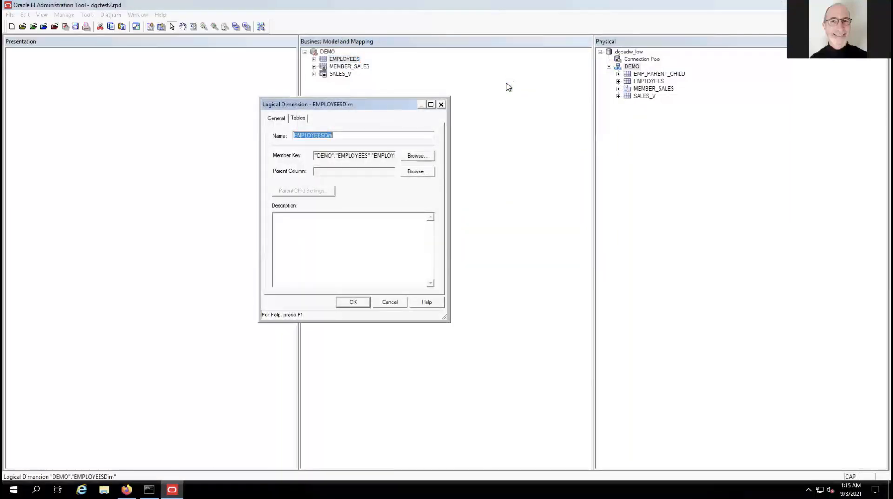
click(412, 158)
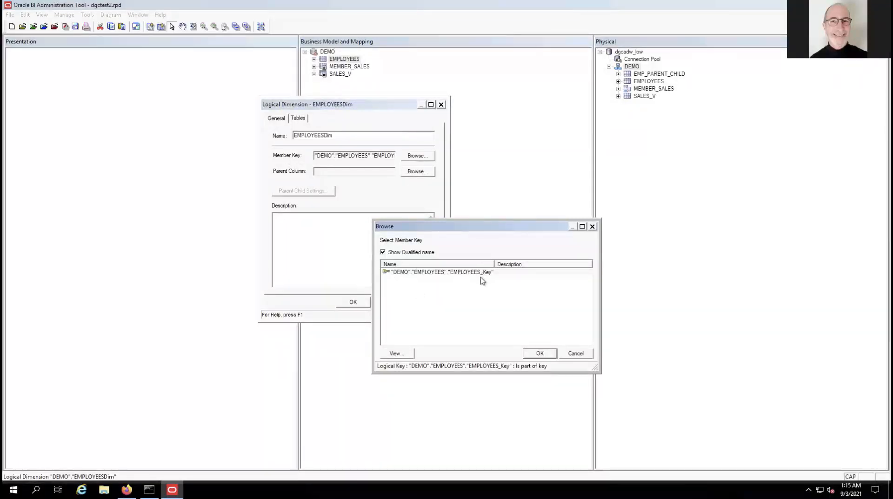
click(539, 353)
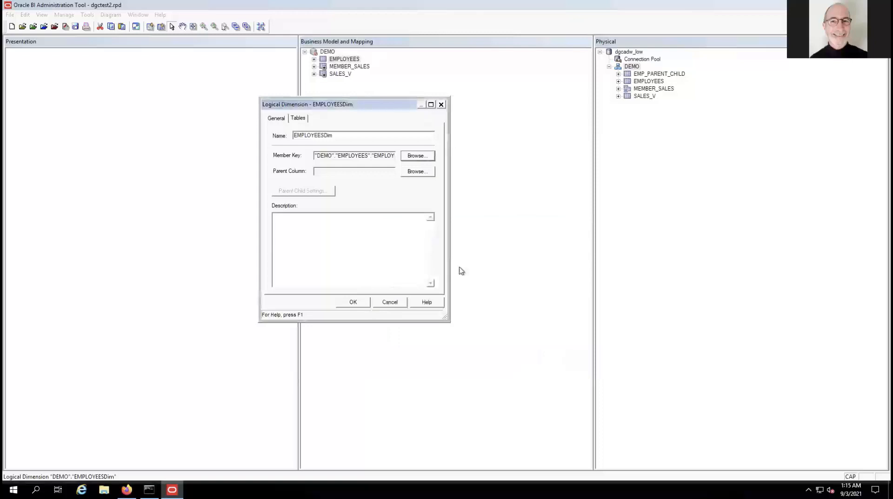
Set MANAGER_ID as the dimension's parent column and open the Parent-Child Settings.
click(417, 172)
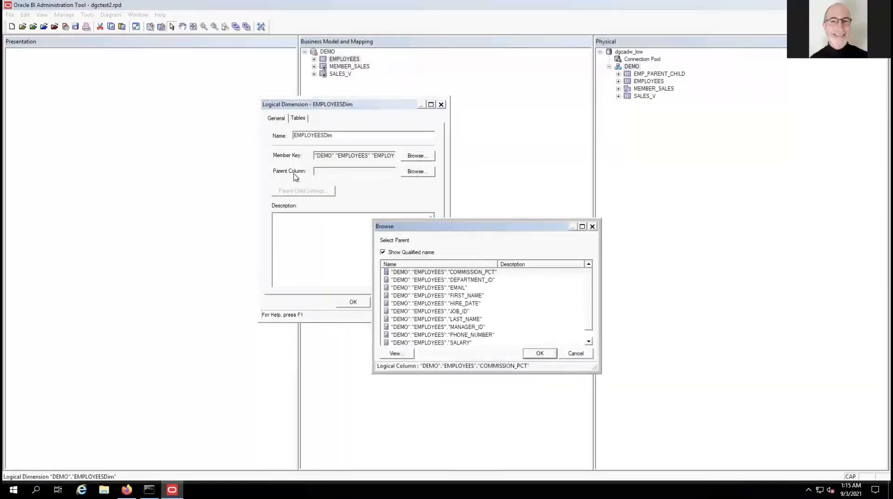
click(479, 327)
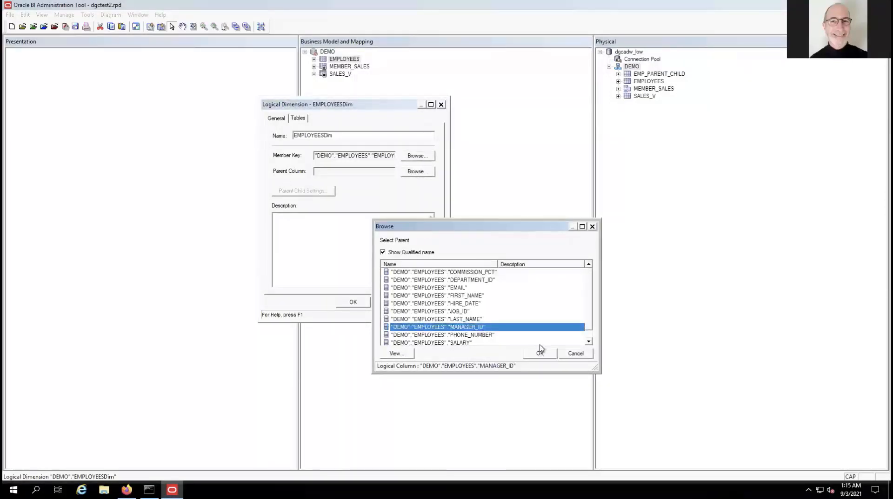
click(539, 353)
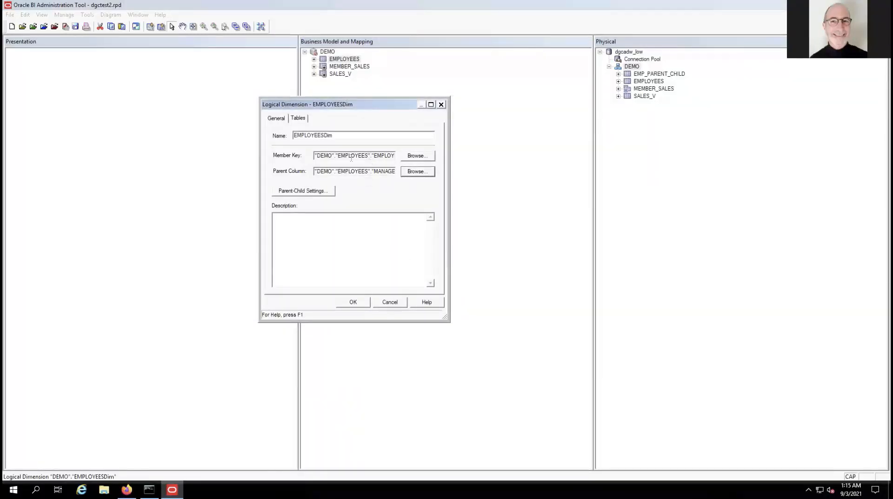
click(309, 191)
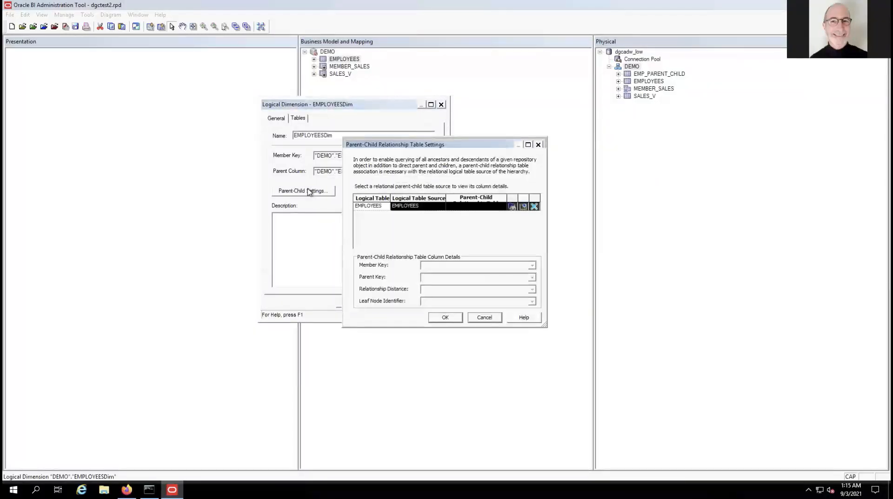
Reposition and enlarge the Parent-Child Relationship Table Settings window, then launch table generation for EMPLOYEES.
drag(408, 147, 286, 111)
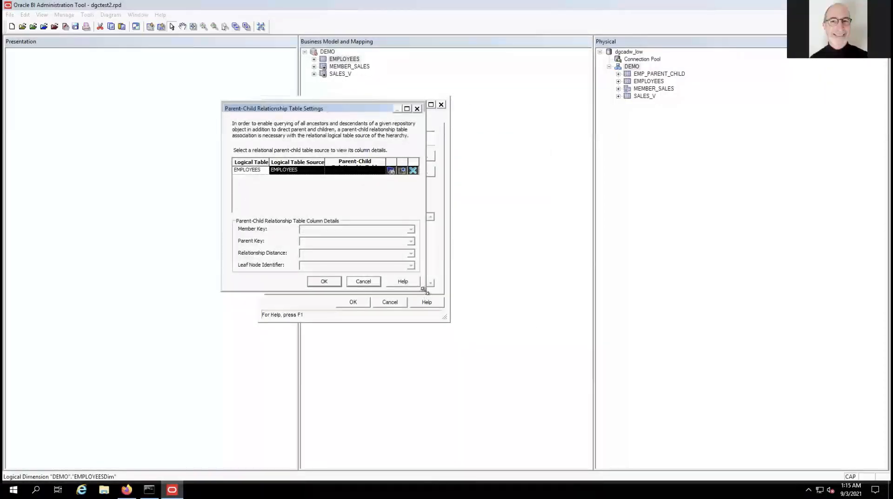
drag(424, 290, 570, 399)
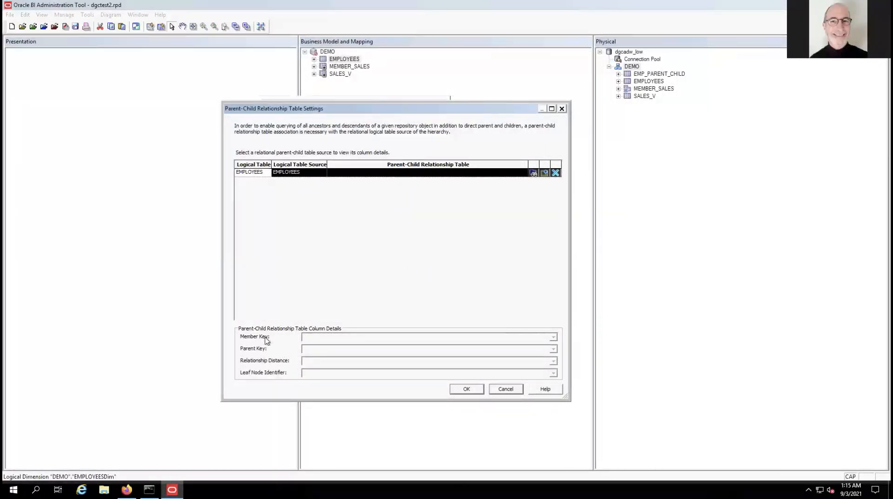
click(544, 173)
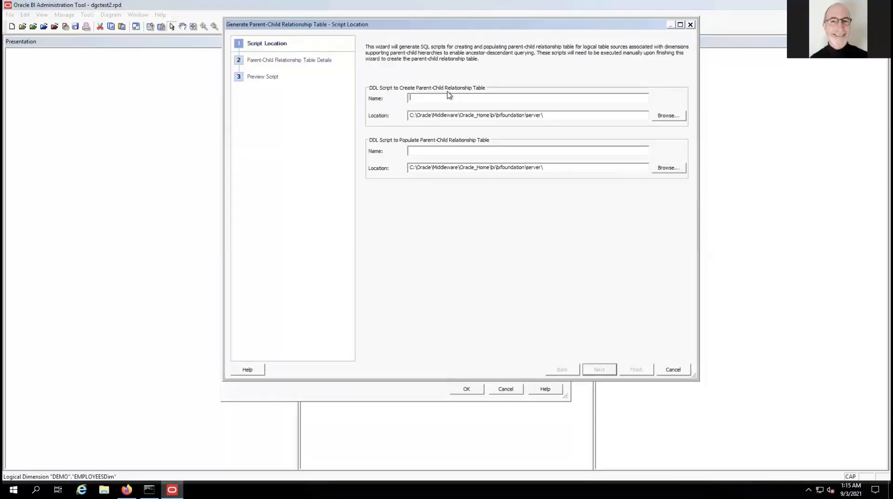
Name the create script cr_map_table.sql and save it to the Desktop.
text(cr_map_table.sq)
click(668, 116)
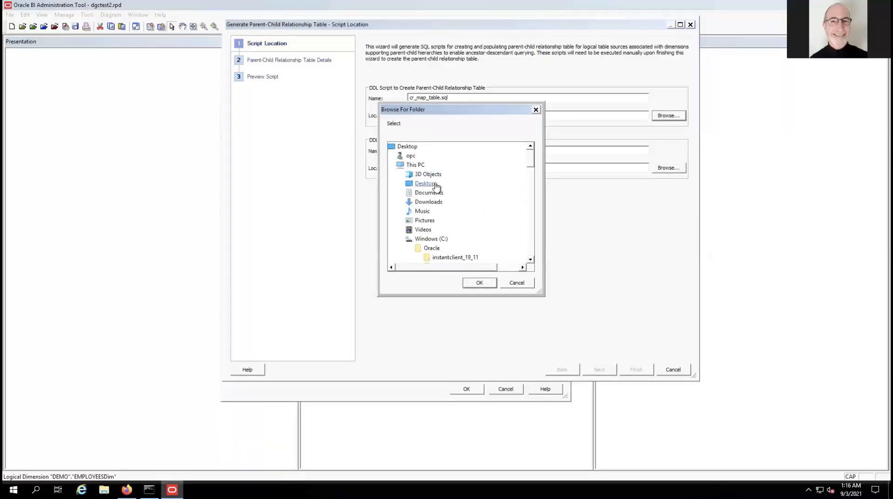
click(425, 183)
click(479, 283)
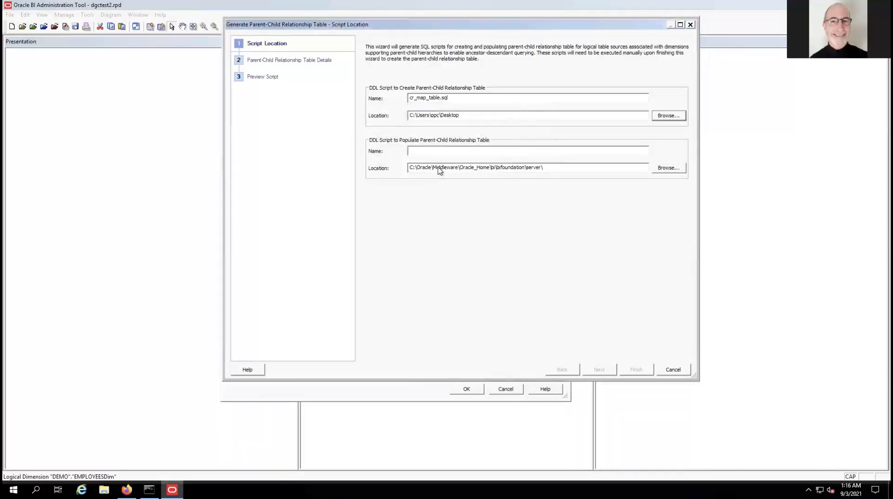
Name the populate script populate_map_table.sql on the Desktop and continue to table details.
click(445, 152)
text(populate_map_table.)
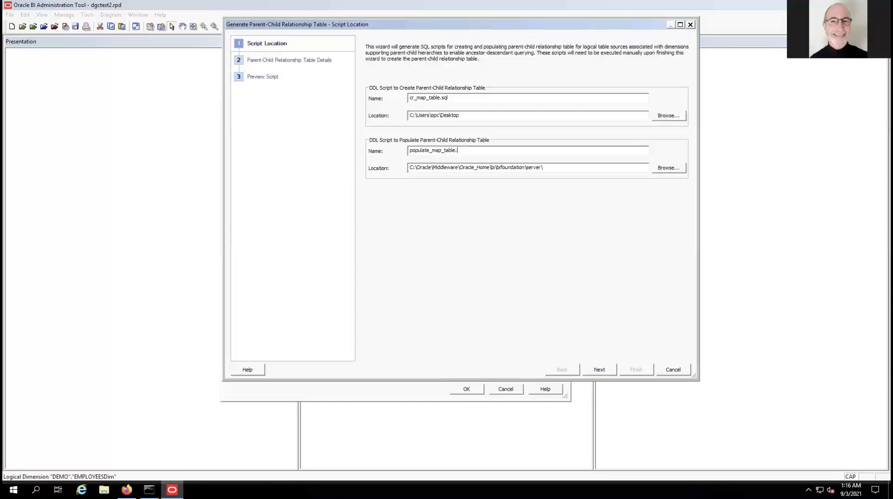
text(sql)
click(670, 170)
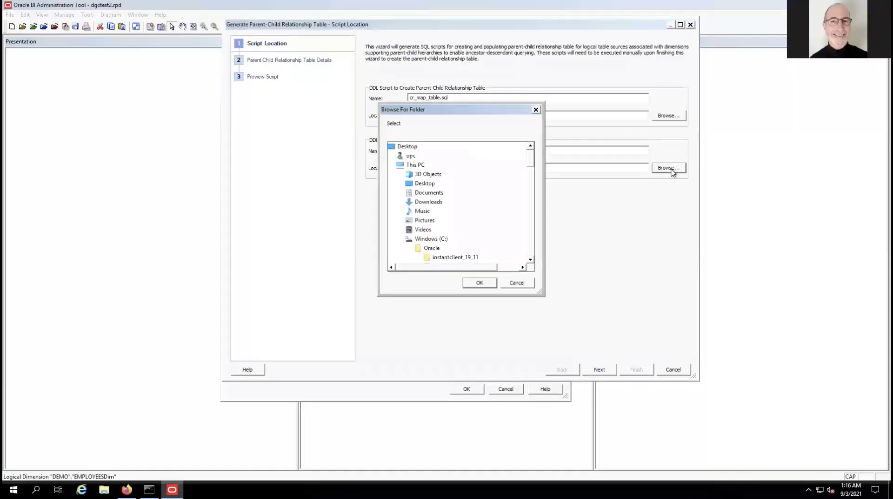
click(426, 184)
click(476, 281)
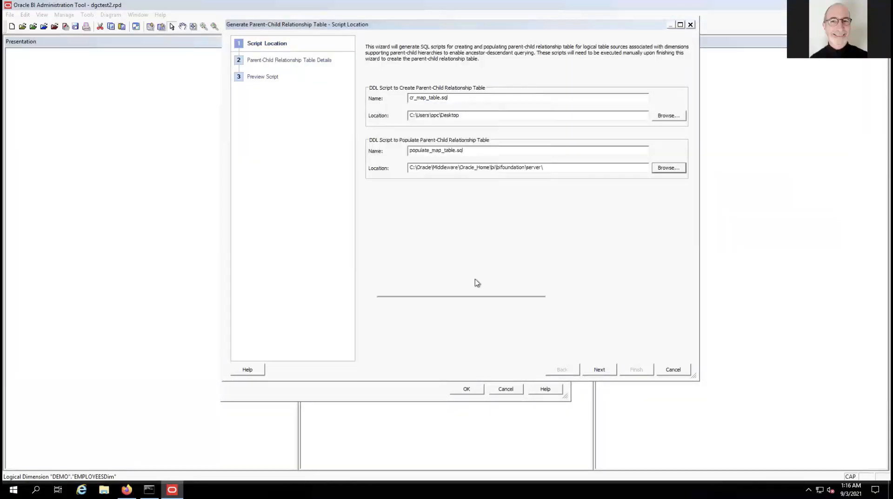
click(599, 370)
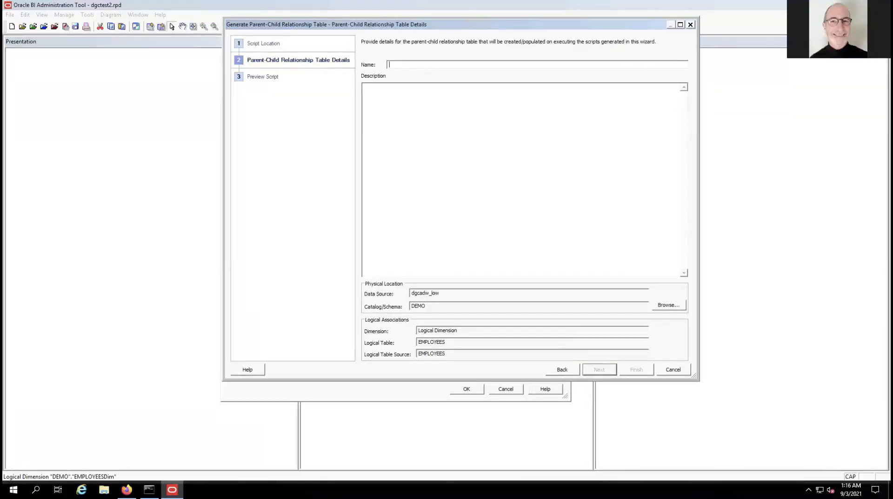
Enter 'par' as the table name, then exit FreeRDP full screen with Ctrl+Alt+Enter.
text(par)
key(ctrl+alt+Return)
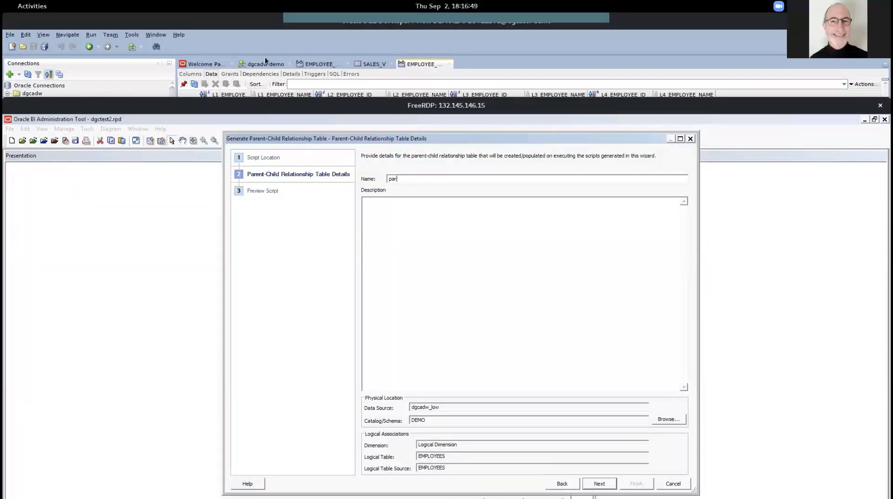
Check the employee hierarchy data in SQL Developer, then return to the remote session.
click(273, 37)
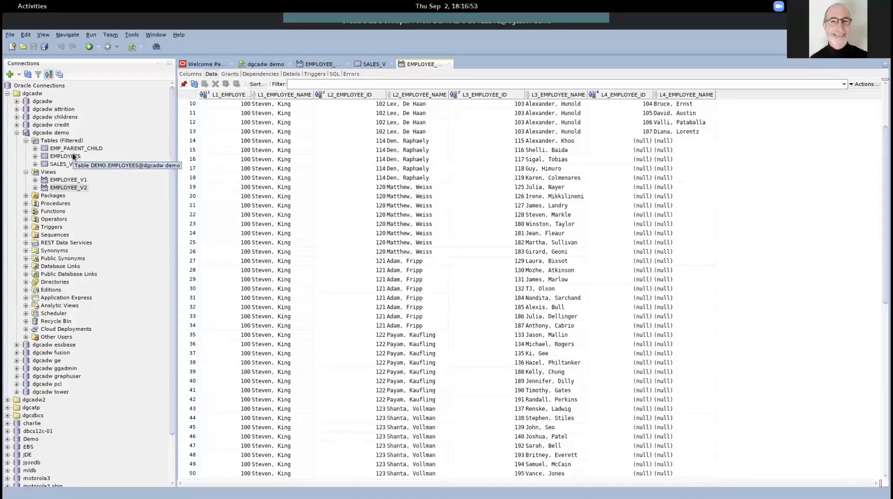
key(alt+Tab)
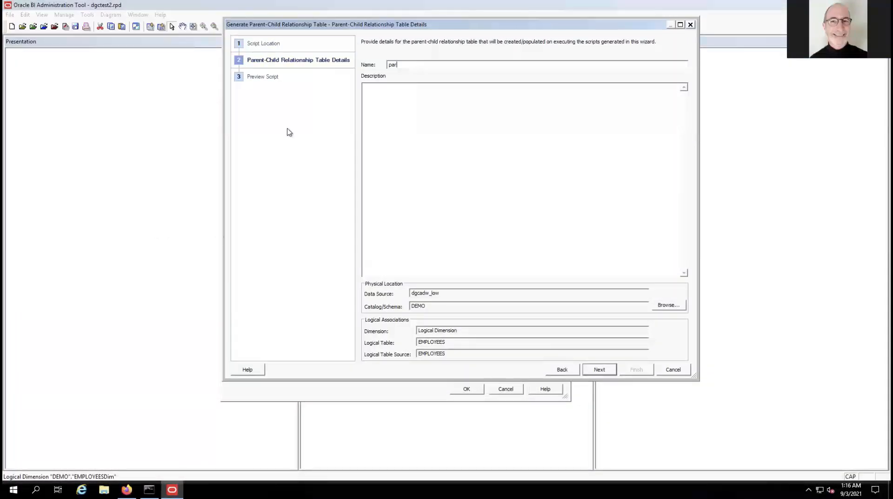
Name the table emp_parent_child, acknowledge it already exists in DEMO, and cancel the wizard.
key(BackSpace)
key(BackSpace)
key(BackSpace)
text(emp_parent_child)
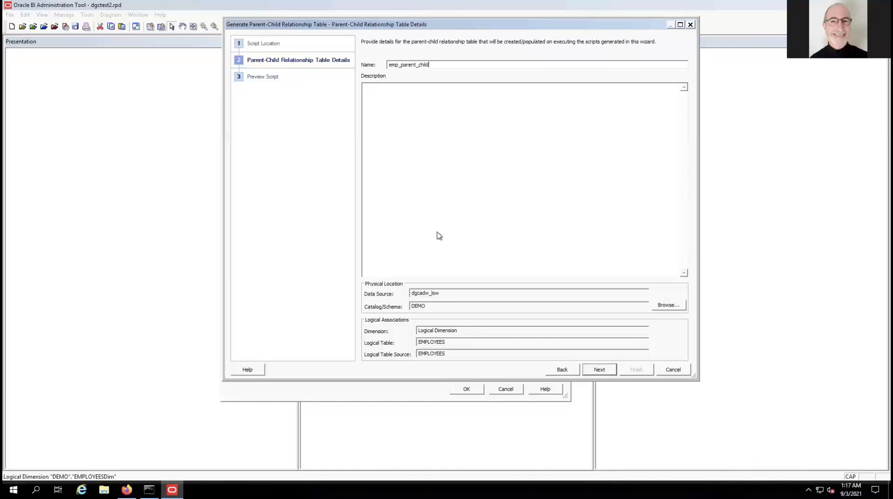
click(604, 370)
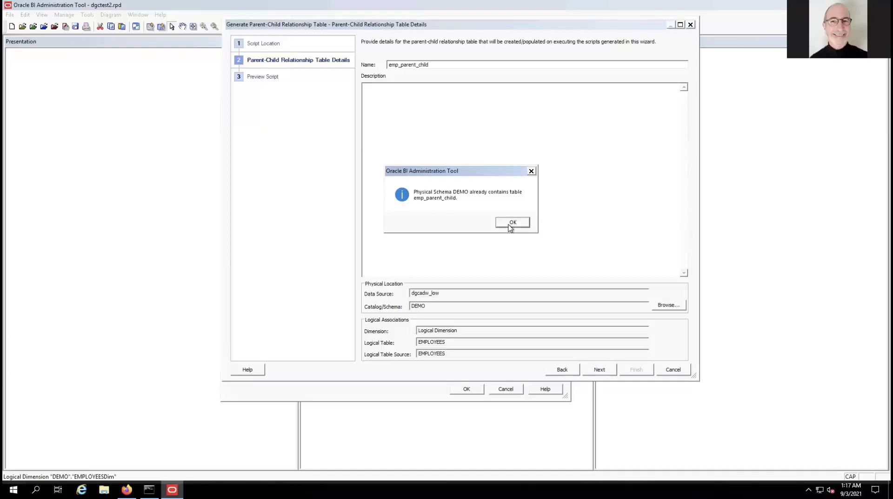
click(511, 223)
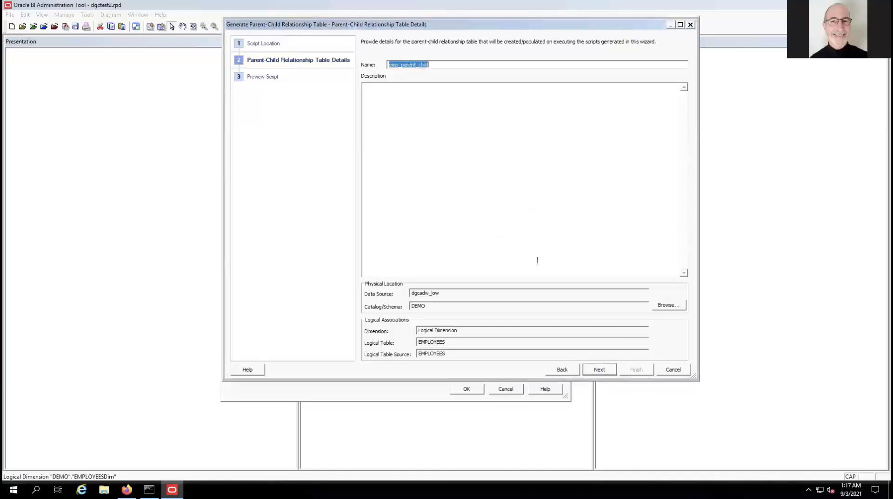
click(683, 371)
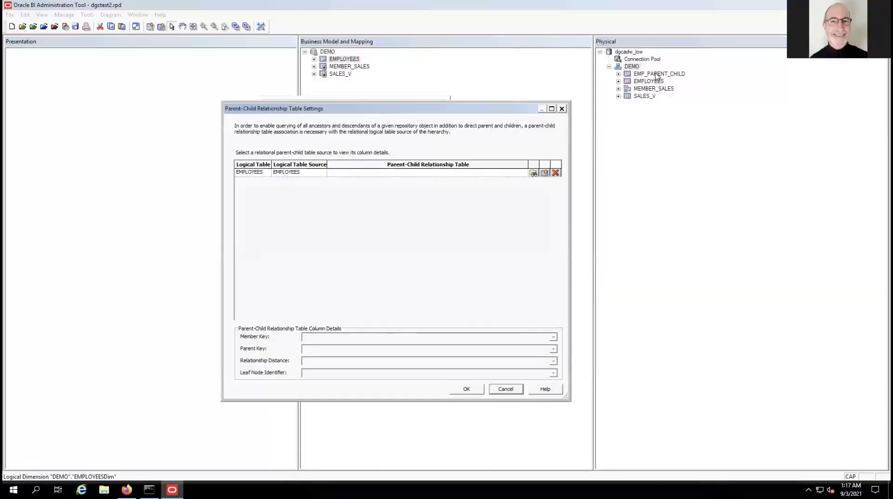
Close the Parent-Child Relationship Table Settings and EMPLOYEESDim dialogs, then bring up File Explorer.
click(562, 108)
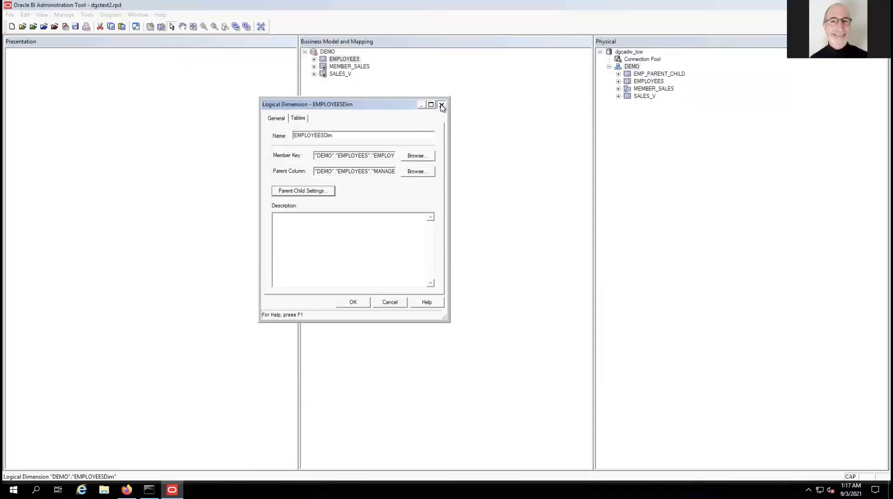
click(442, 105)
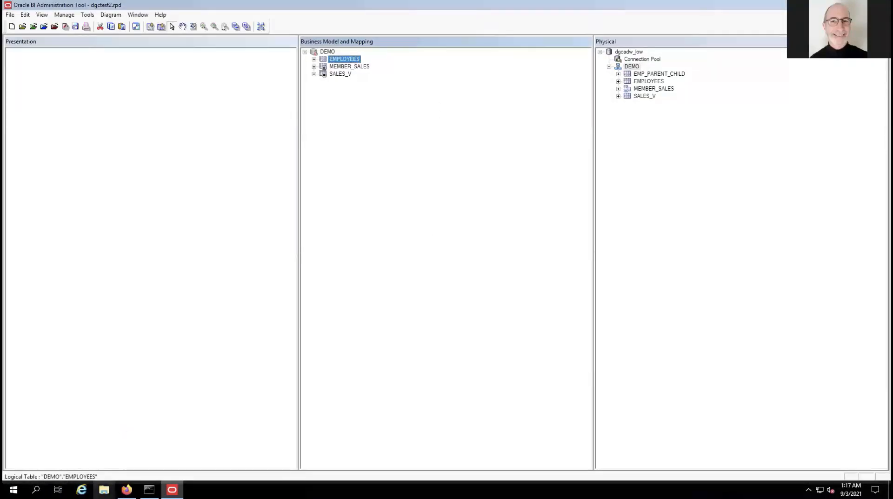
click(104, 490)
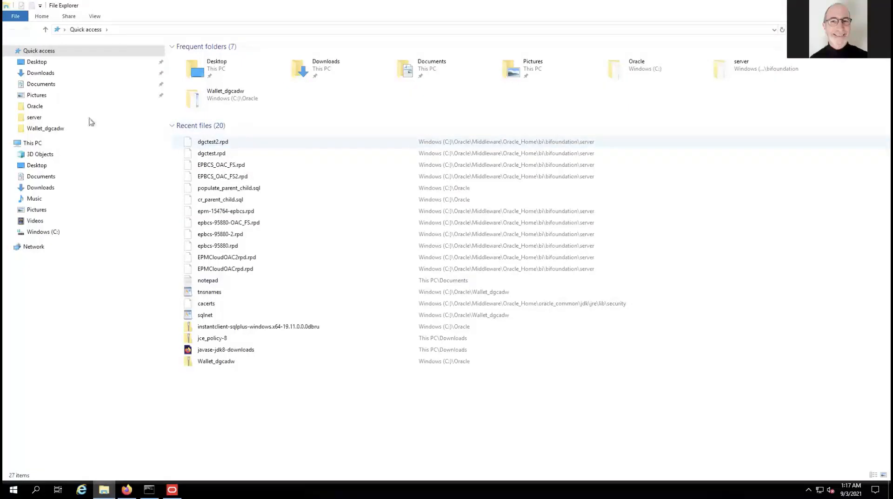
Open create.sql from the Desktop folder with Notepad.
click(39, 62)
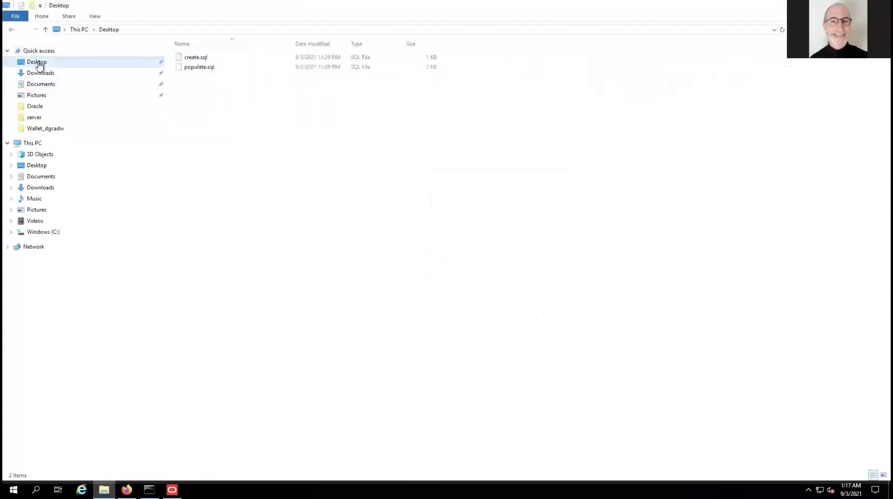
right_click(203, 61)
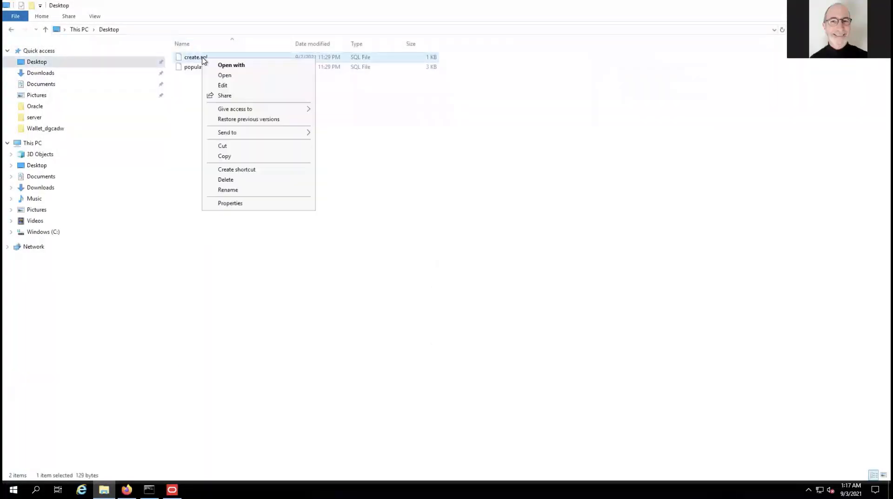
click(231, 65)
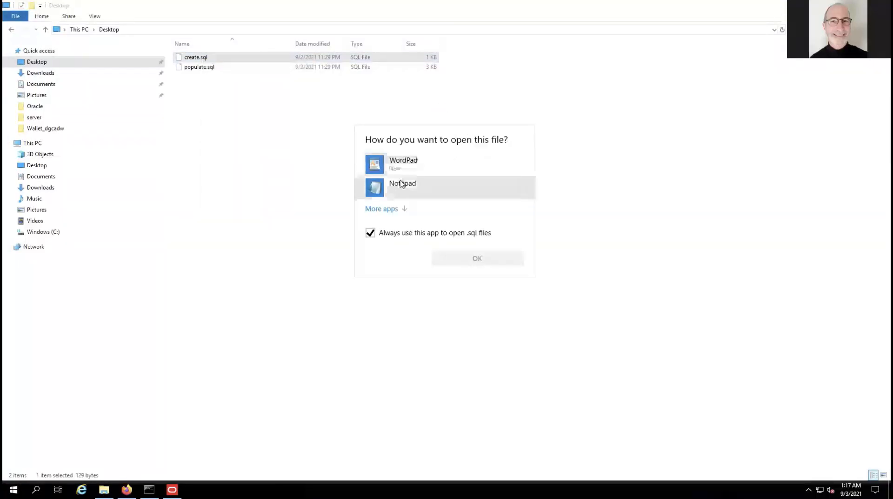
click(413, 188)
Read create.sql and then populate.sql in Notepad, closing each afterward.
click(460, 257)
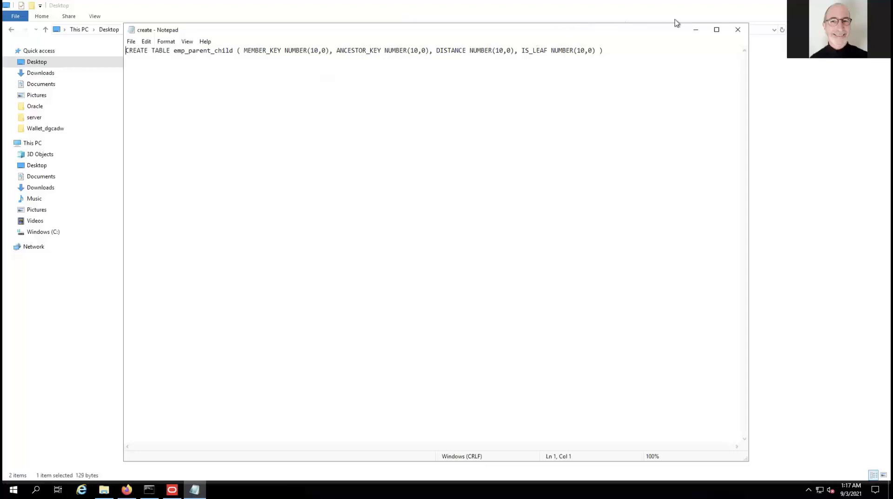
click(738, 32)
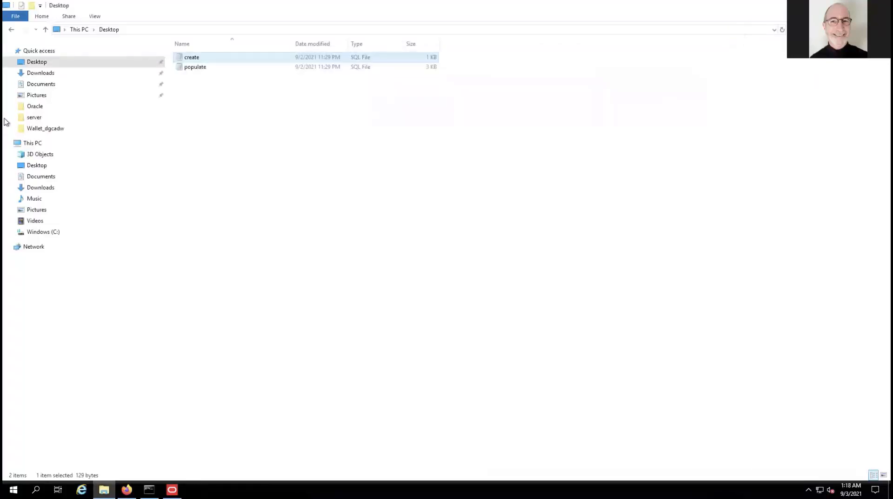
right_click(193, 68)
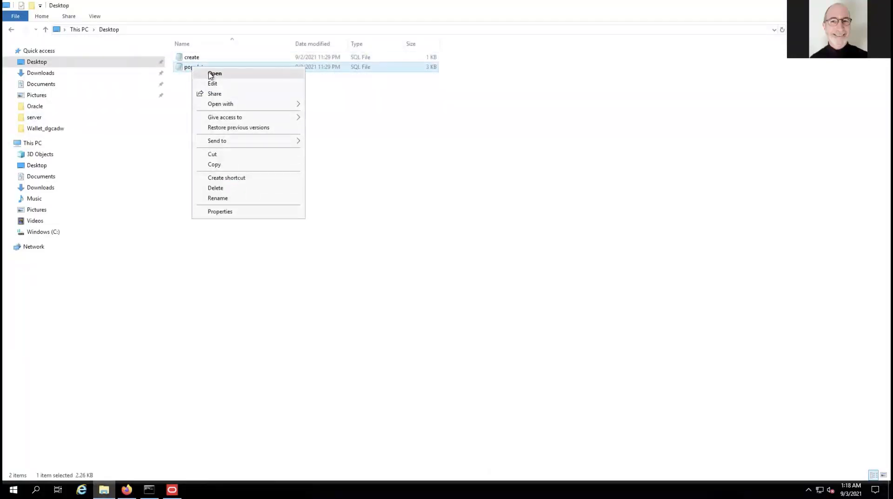
click(210, 83)
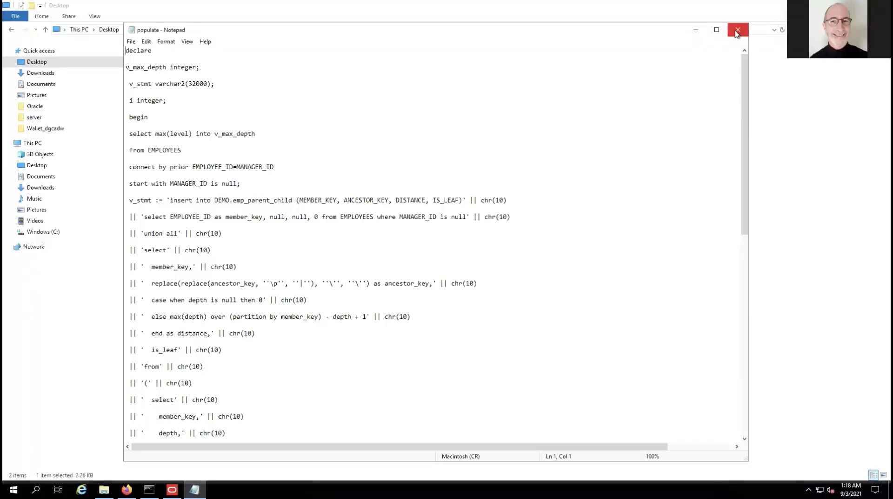
click(736, 30)
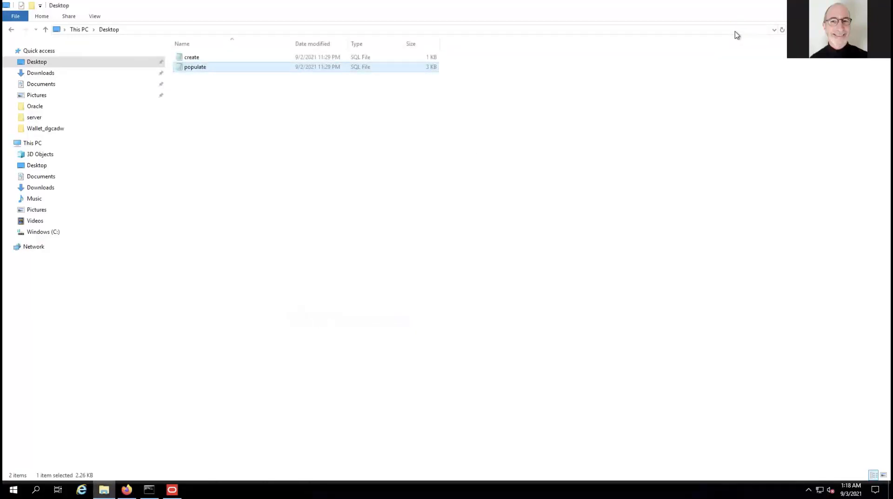
Drag EMP_PARENT_CHILD onto the EMPLOYEES logical table's Sources as a second source.
click(172, 490)
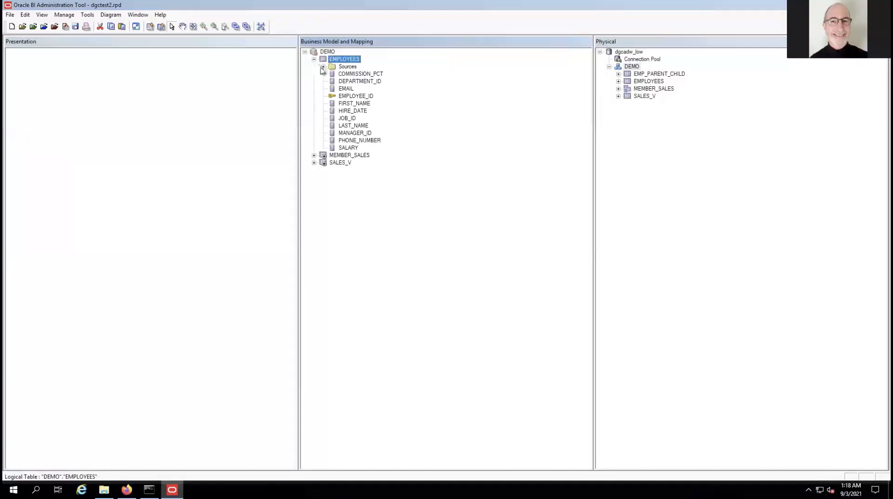
click(323, 68)
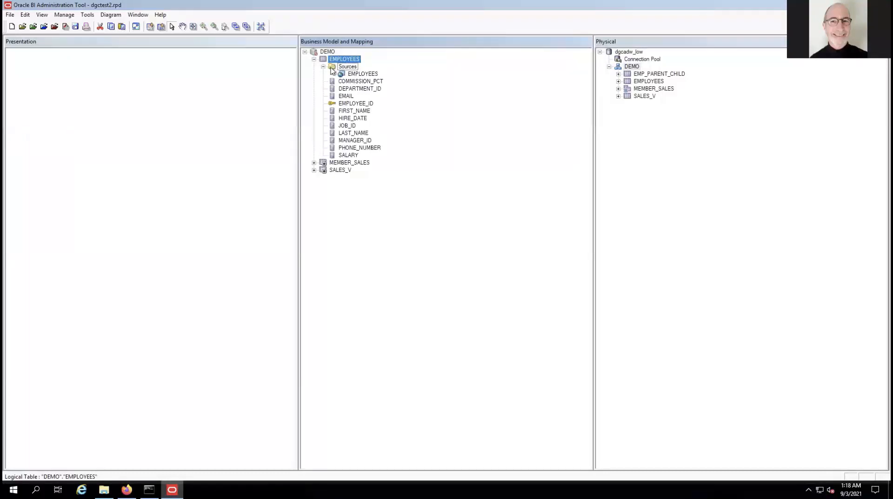
click(628, 74)
drag(628, 74, 345, 71)
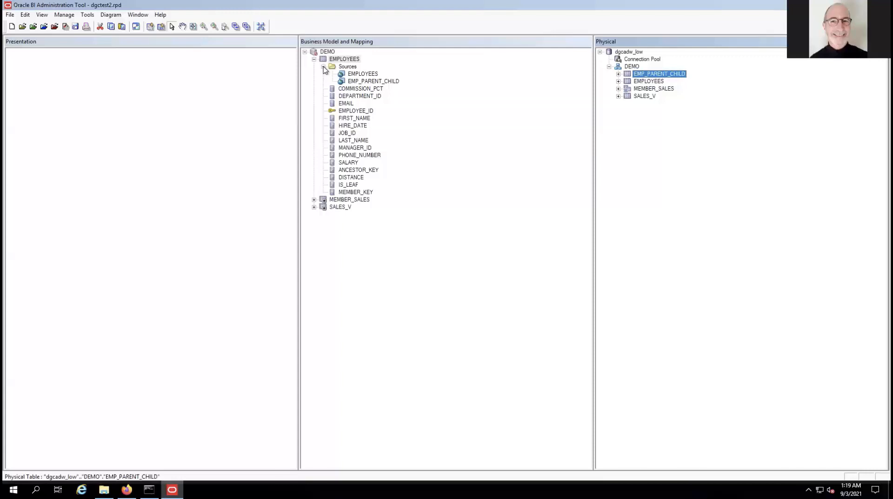
click(323, 66)
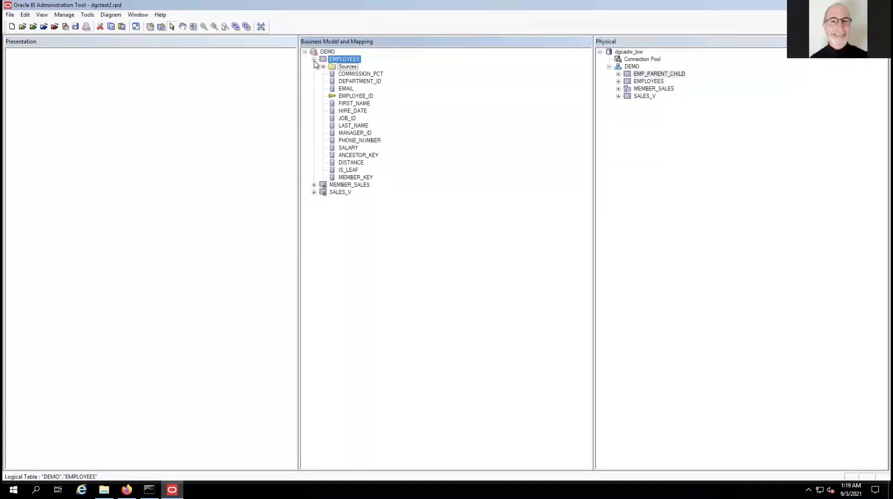
Create a parent-child dimension from EMPLOYEES with MANAGER_ID as its parent column.
right_click(323, 60)
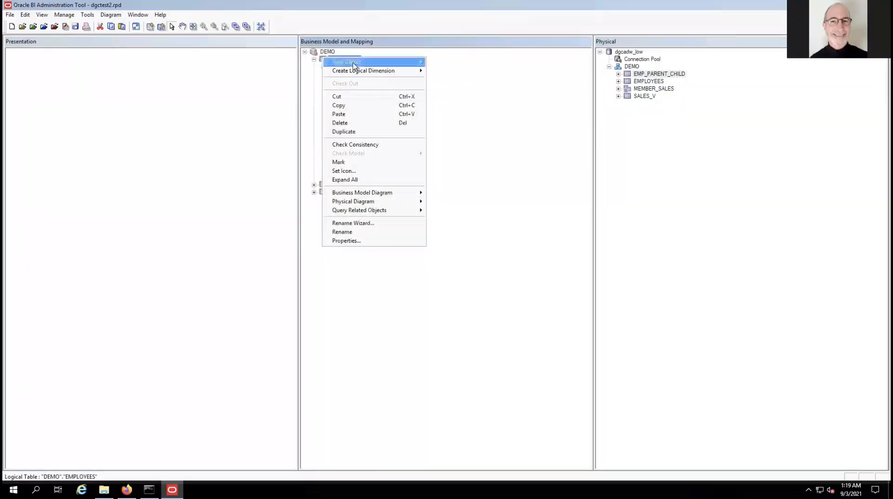
mouse_move(371, 75)
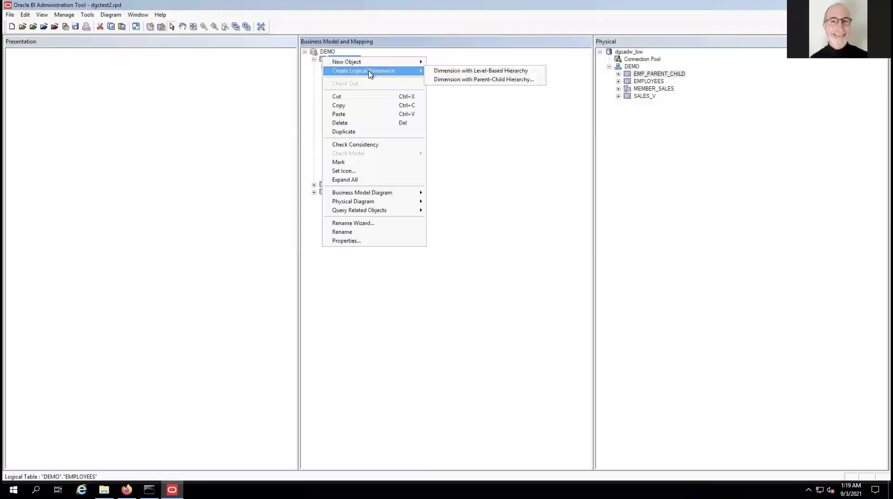
click(462, 80)
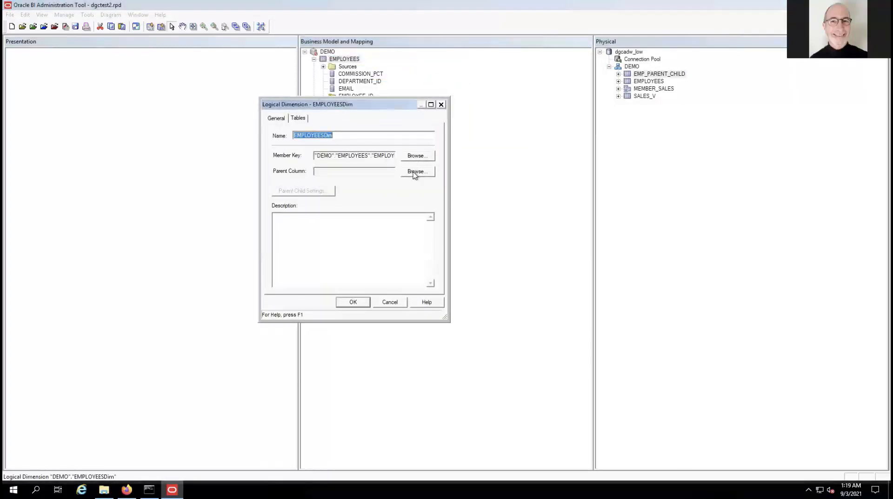
click(416, 172)
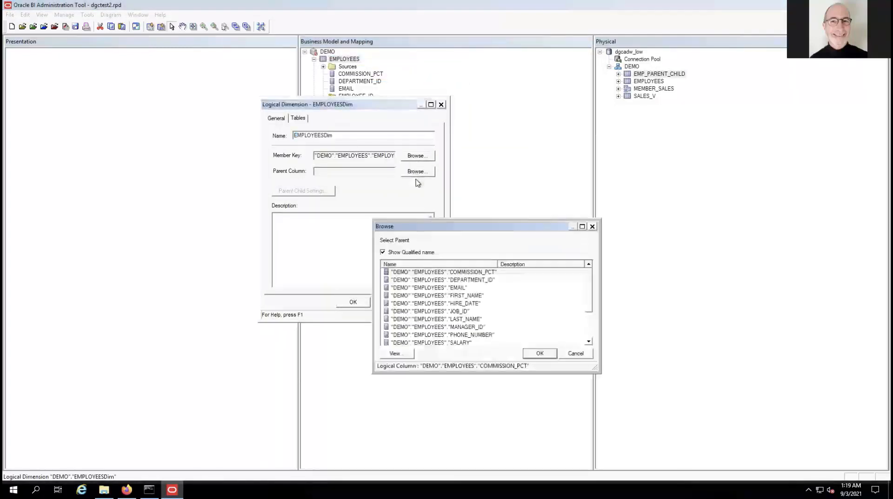
click(469, 327)
click(539, 354)
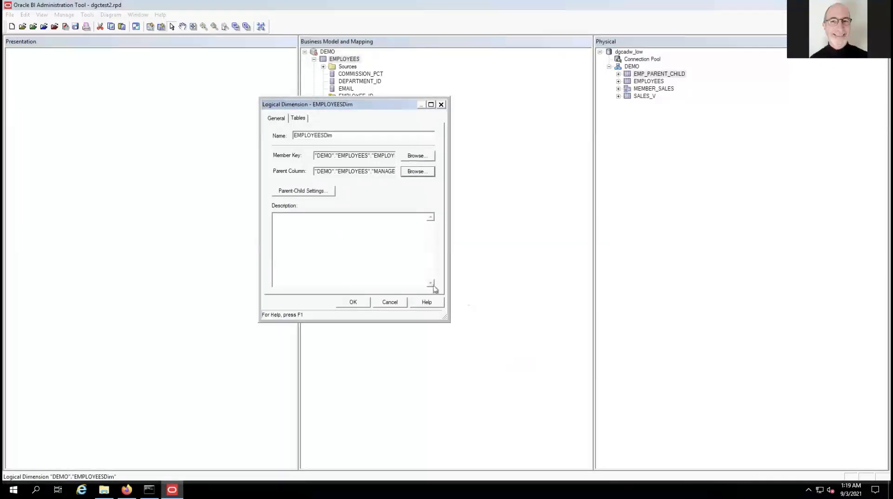
Choose EMP_PARENT_CHILD as the dimension's parent-child relationship table.
click(294, 192)
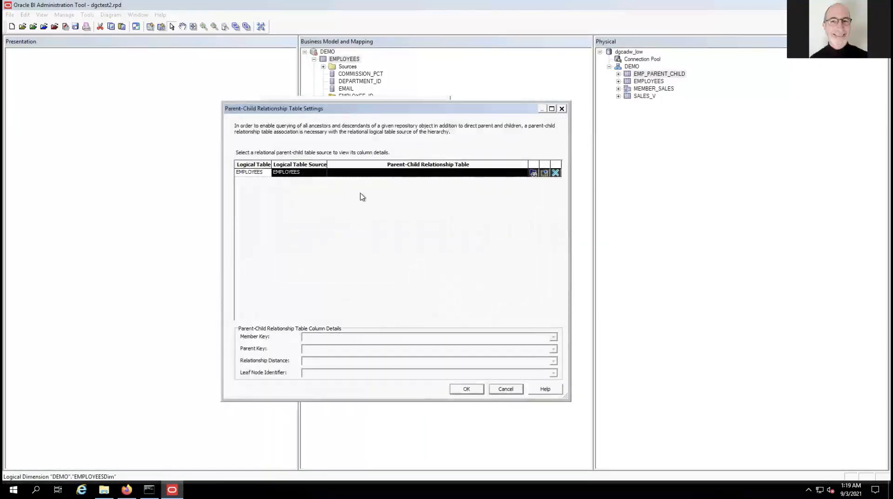
click(531, 173)
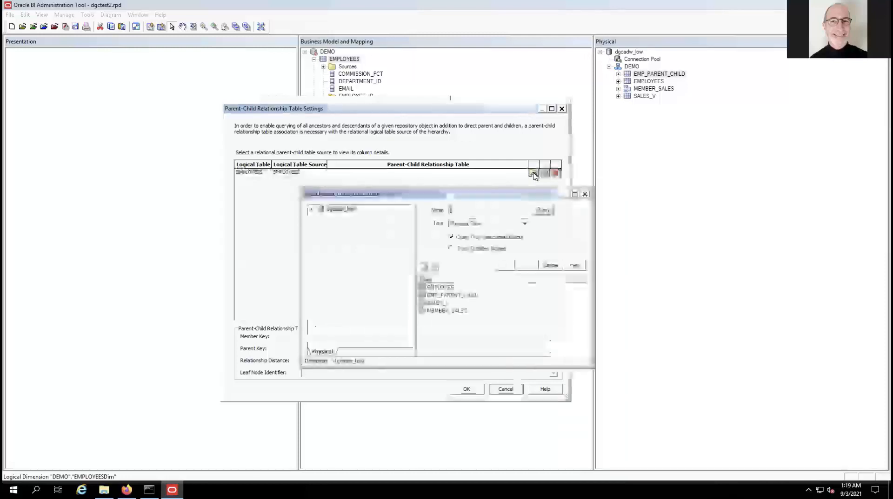
click(458, 295)
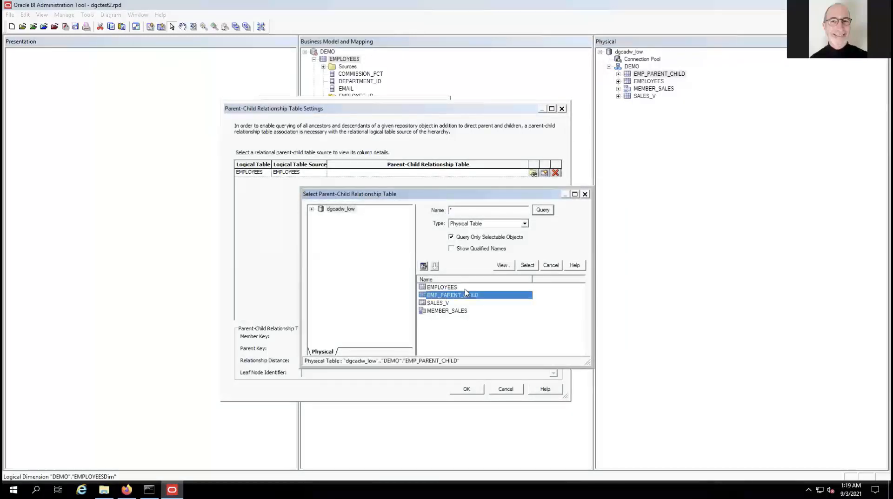
click(527, 266)
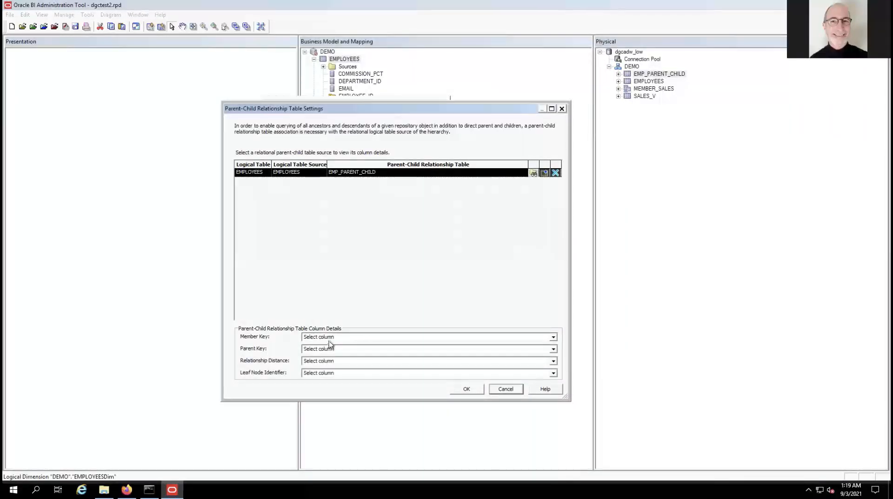
Map member key MEMBER_KEY, parent key ANCESTOR_KEY, distance DISTANCE, leaf IS_LEAF, and finish EMPLOYEESDim.
click(357, 338)
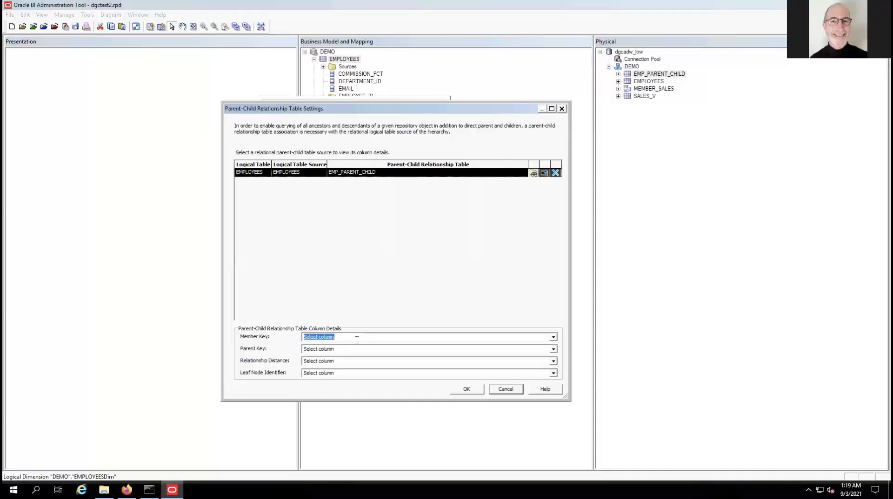
click(553, 338)
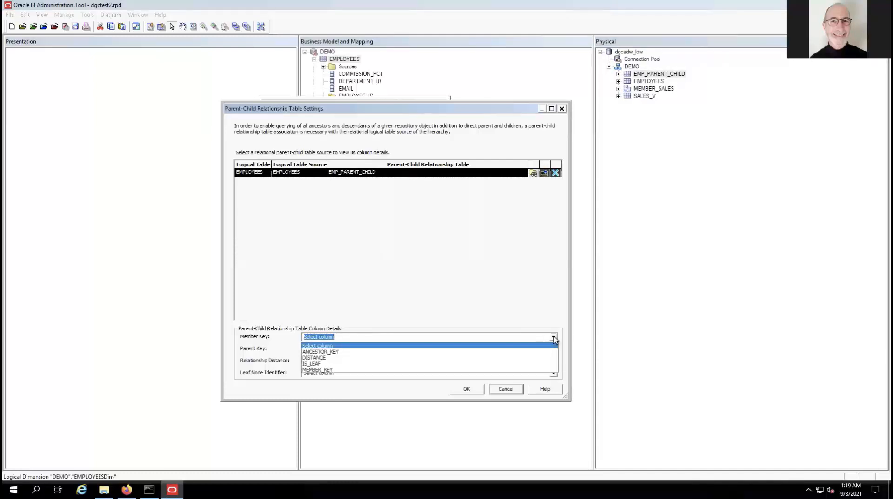
click(336, 370)
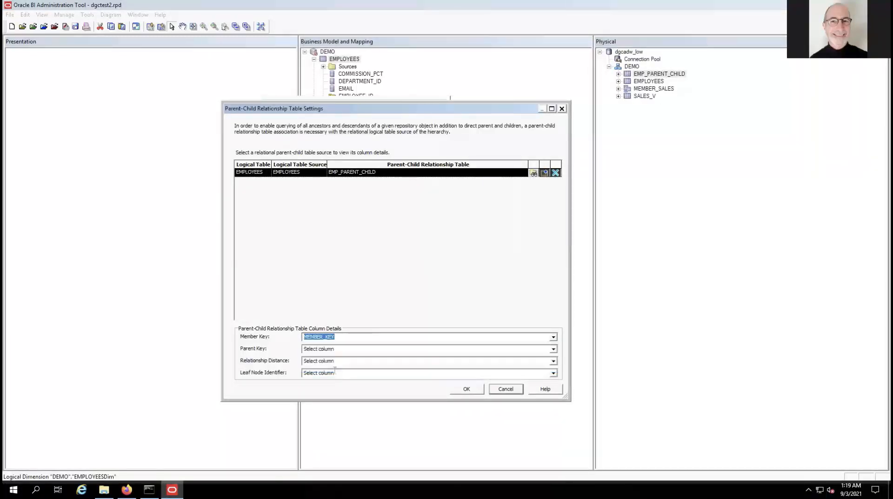
click(555, 350)
click(375, 361)
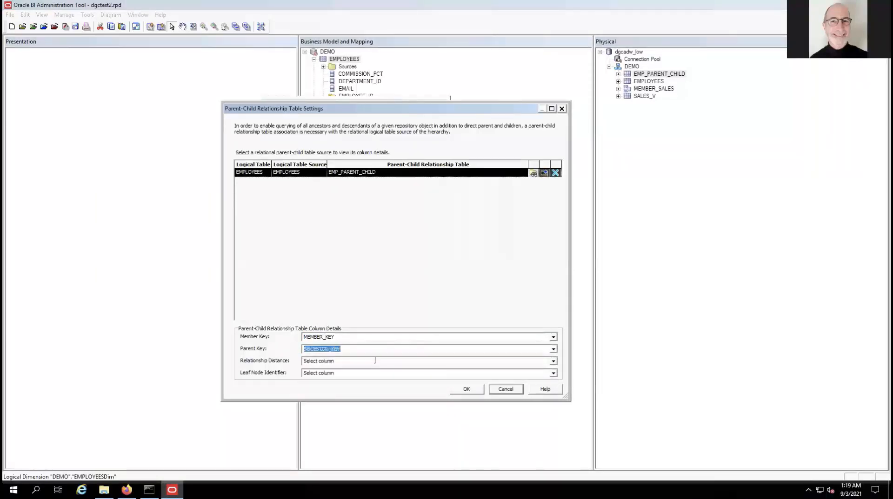
click(553, 361)
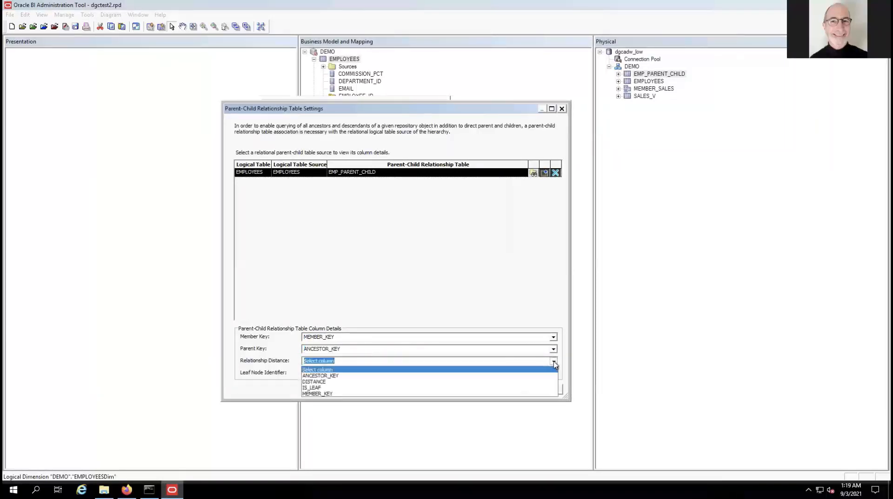
click(337, 382)
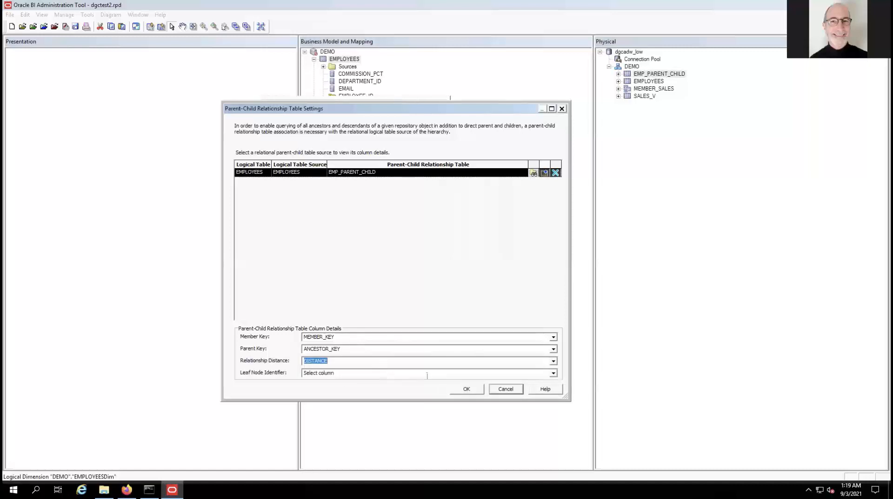
click(553, 374)
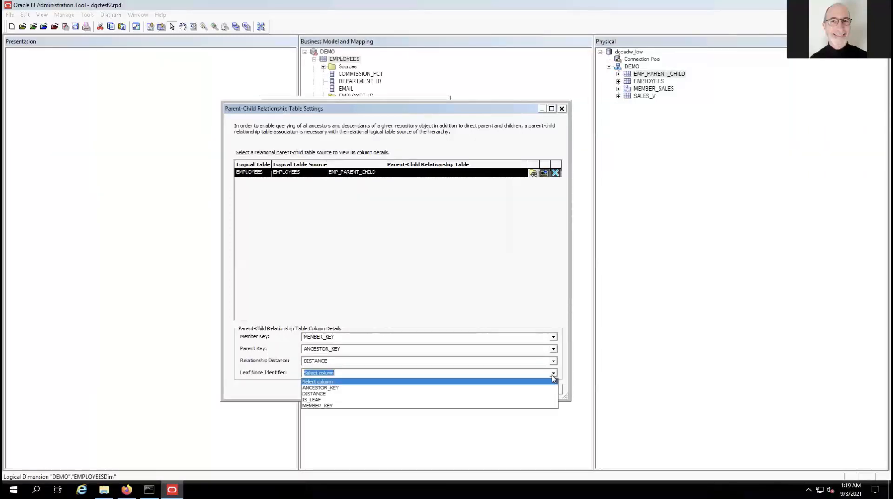
click(308, 401)
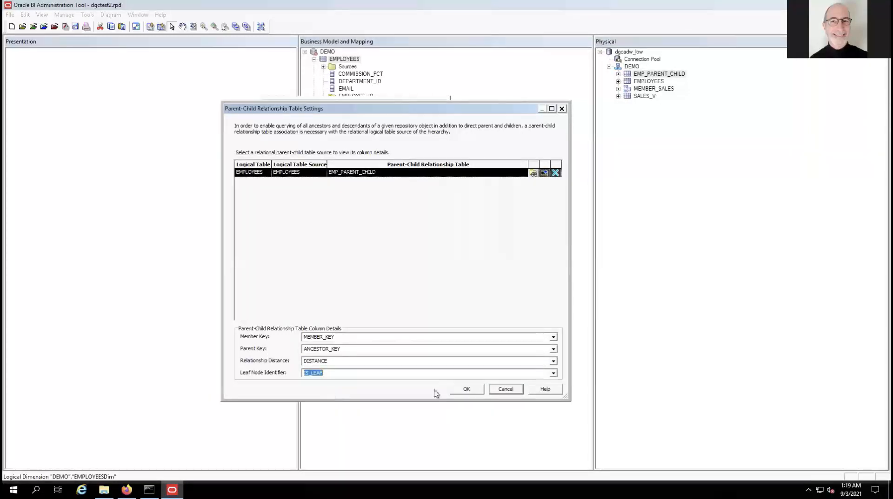
click(473, 390)
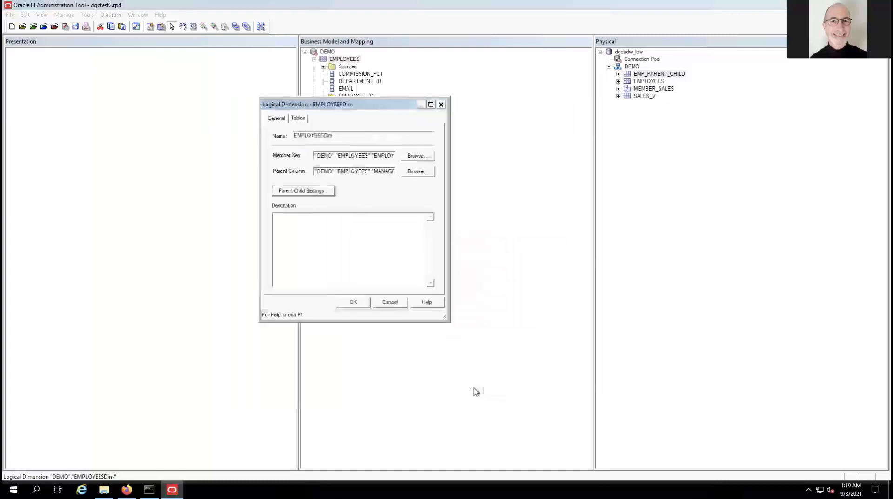
click(359, 304)
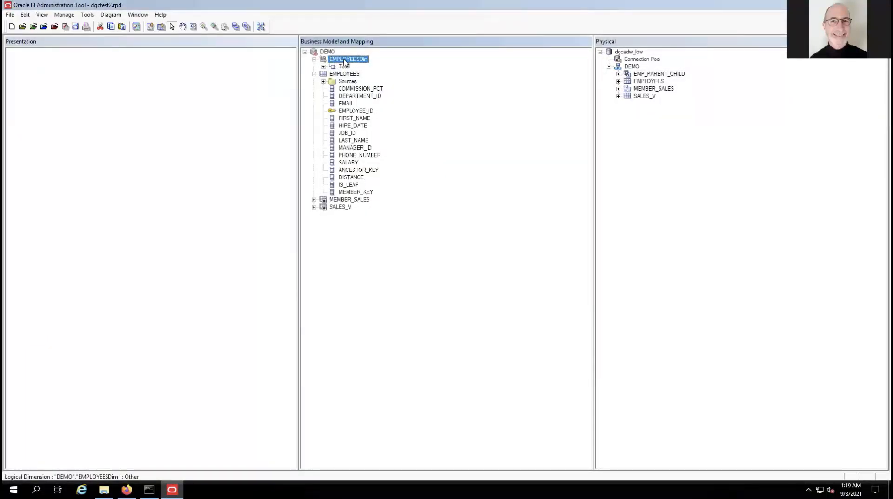
Give MEMBER_SALES' AMOUNT_SOLD and QUANTITY_SOLD a Sum default aggregation.
click(314, 199)
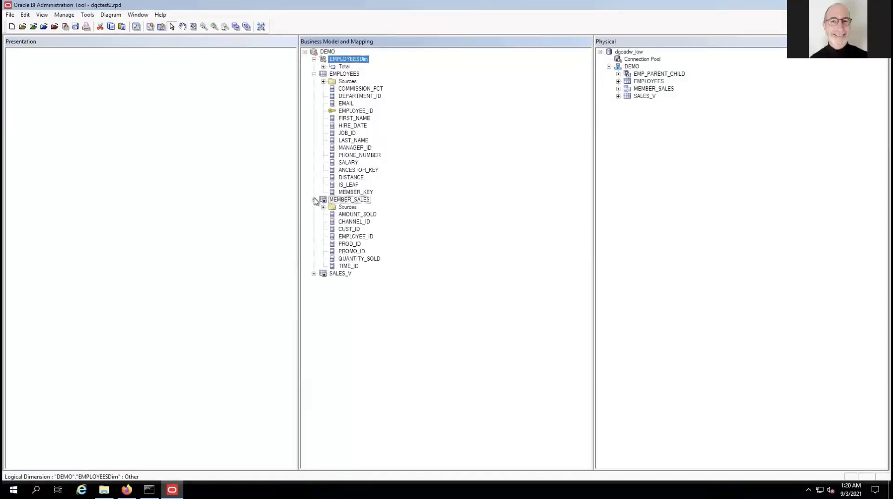
click(323, 207)
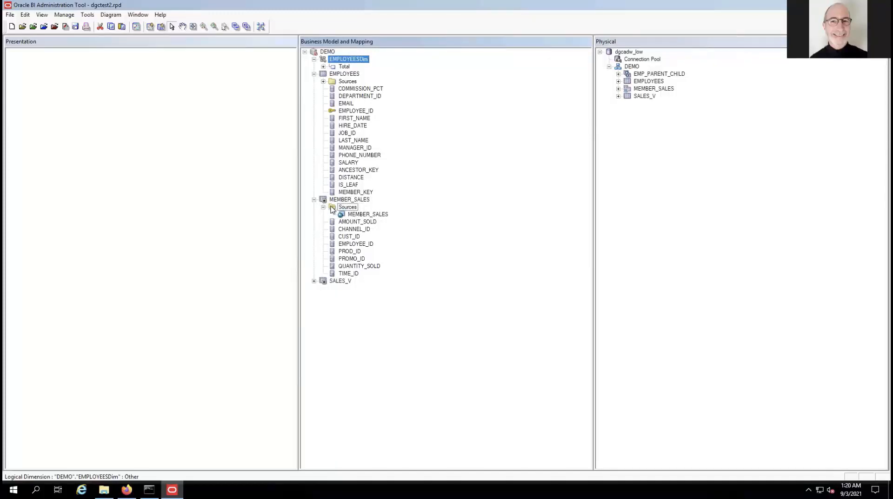
click(351, 223)
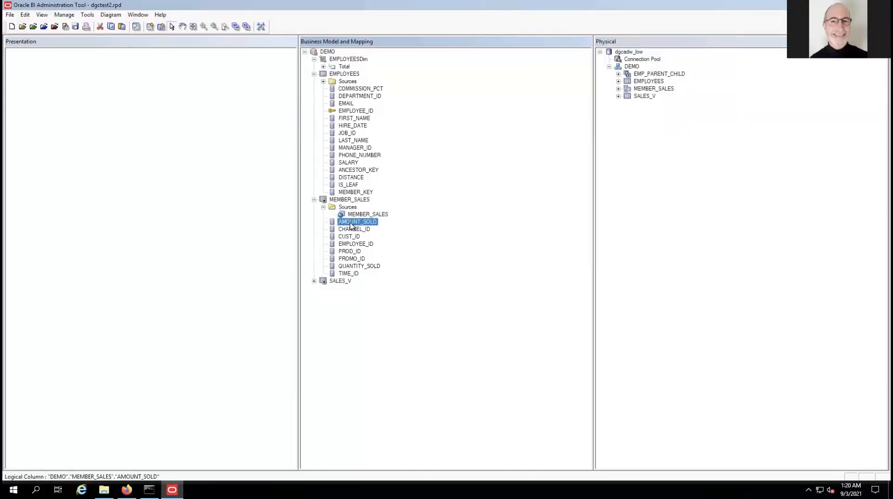
ctrl+click(359, 267)
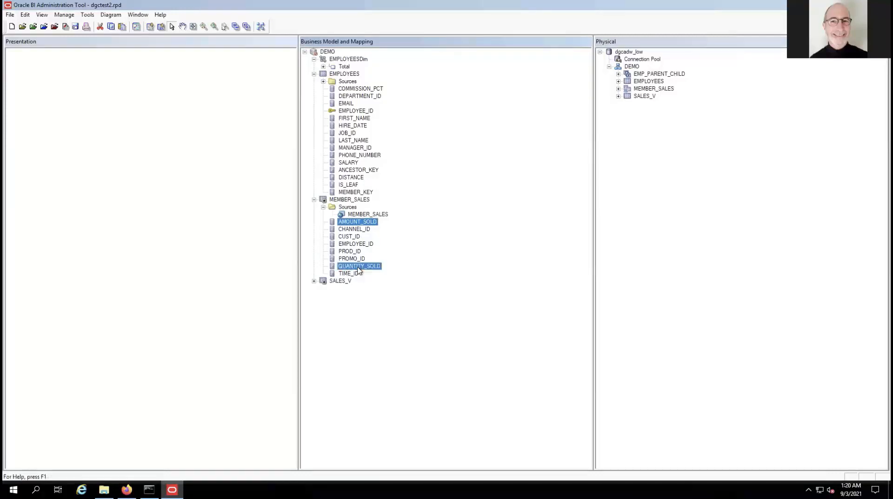
right_click(358, 268)
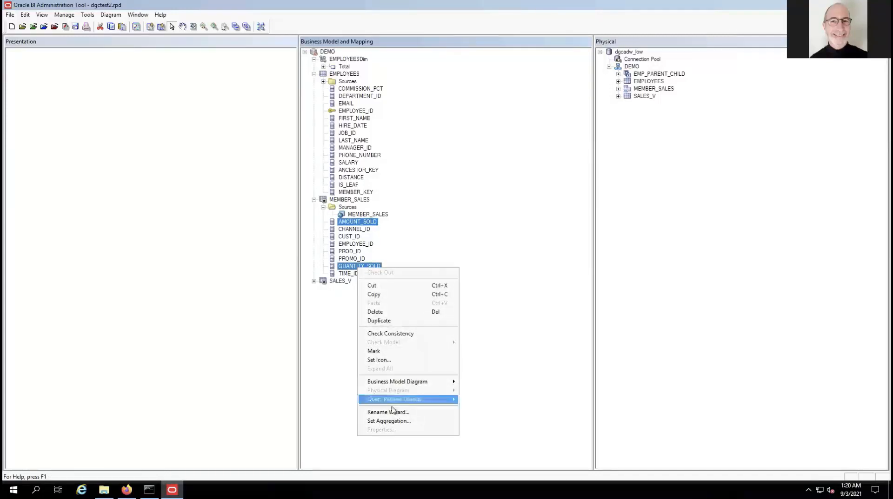
click(392, 422)
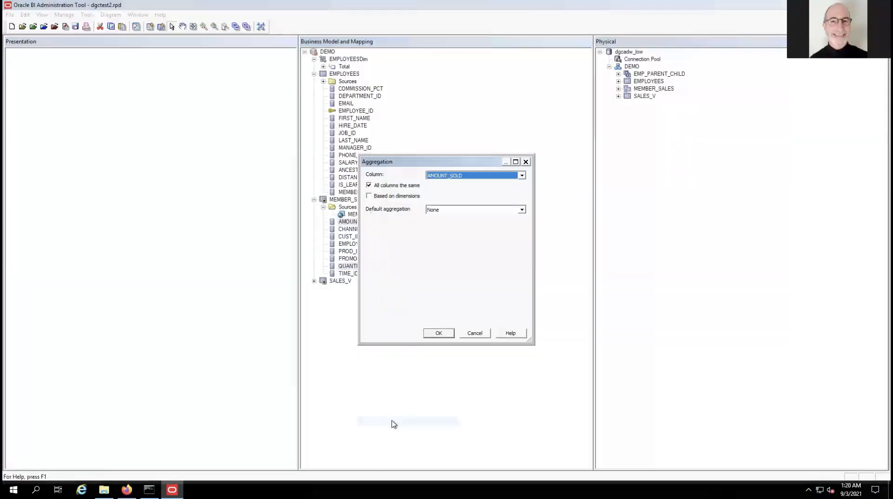
click(430, 211)
click(434, 225)
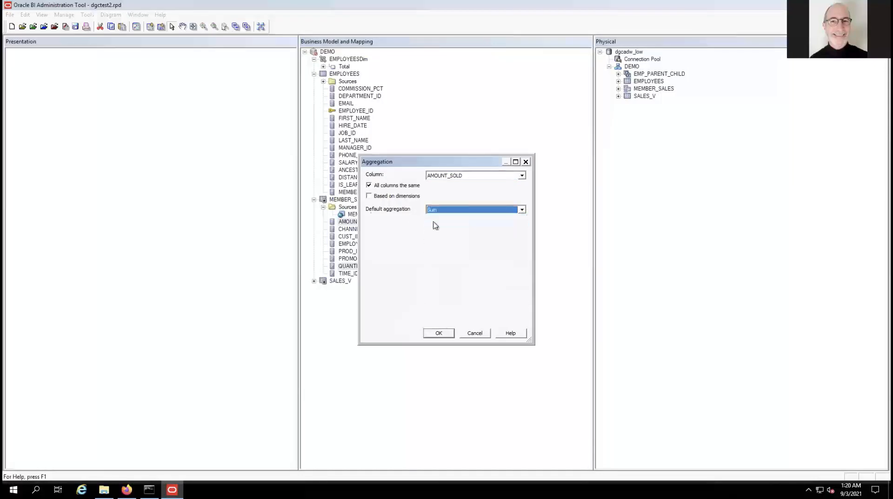
click(443, 334)
click(418, 343)
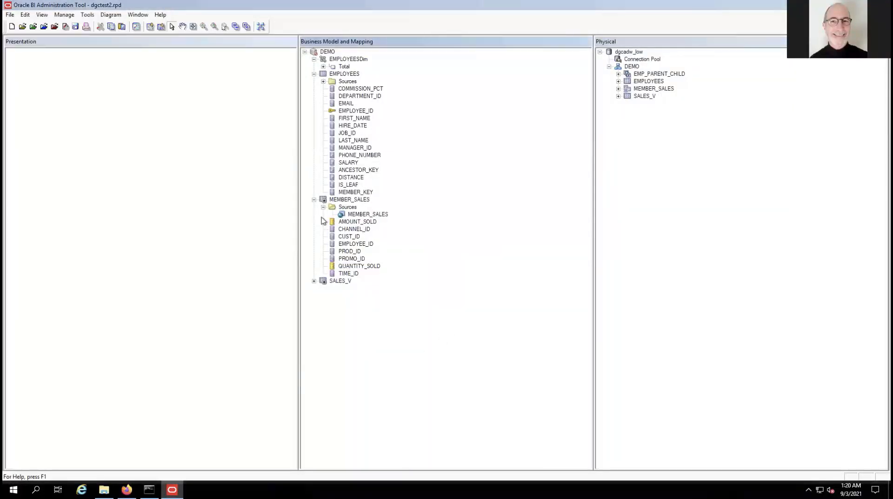
Give SALES_V's AMOUNT_SOLD and QUANTITY_SOLD a Sum default aggregation.
click(314, 200)
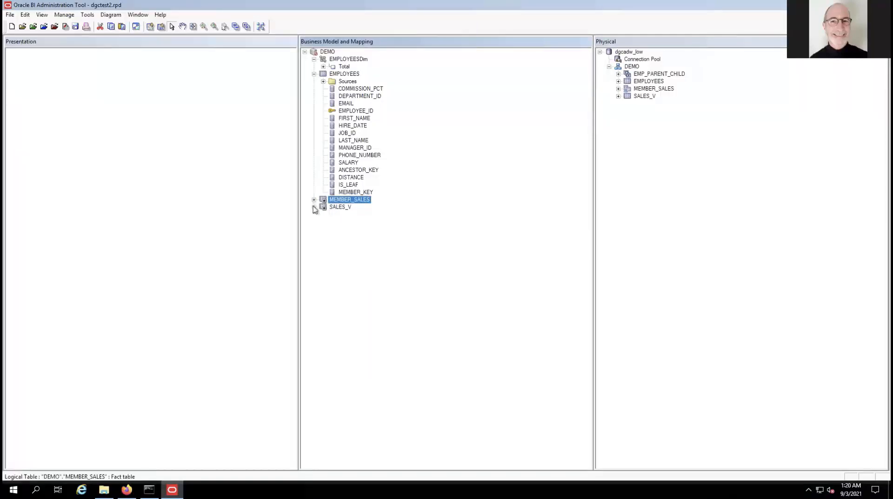
click(313, 207)
click(343, 223)
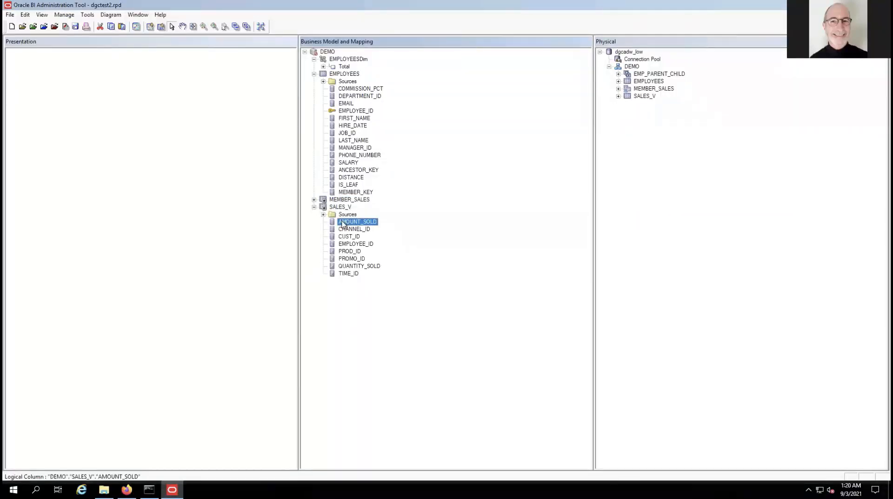
ctrl+click(354, 267)
right_click(354, 267)
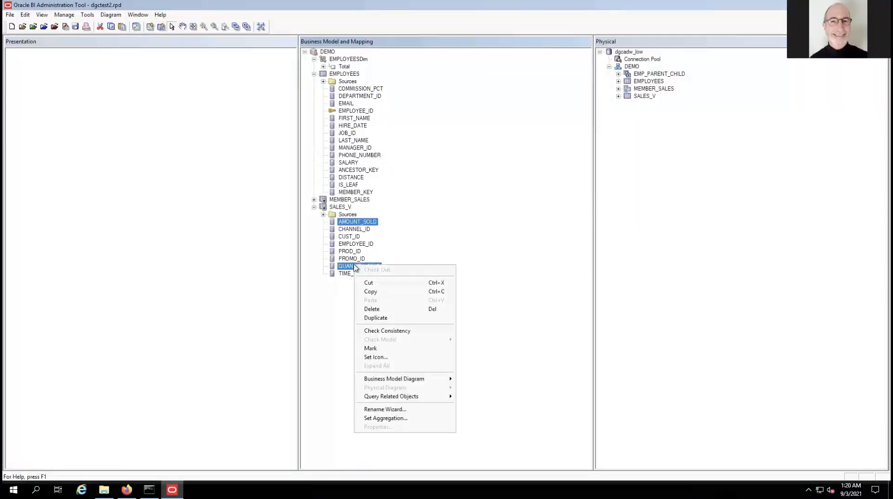
click(386, 419)
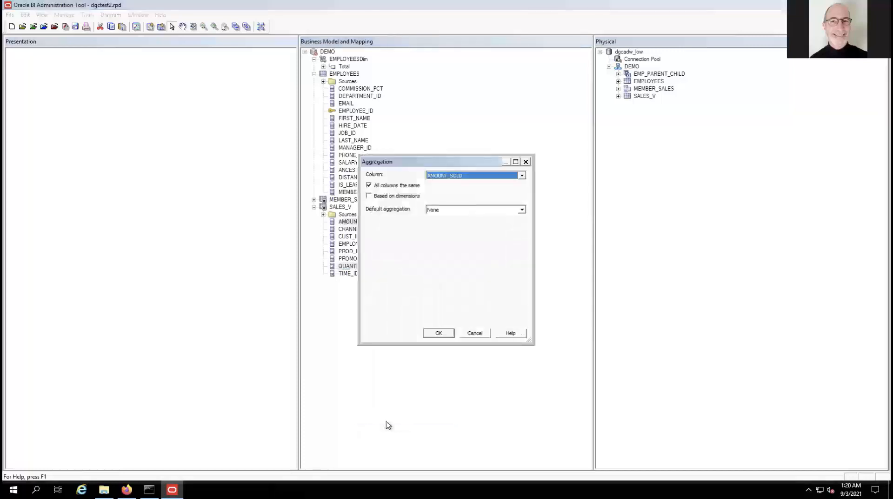
click(439, 211)
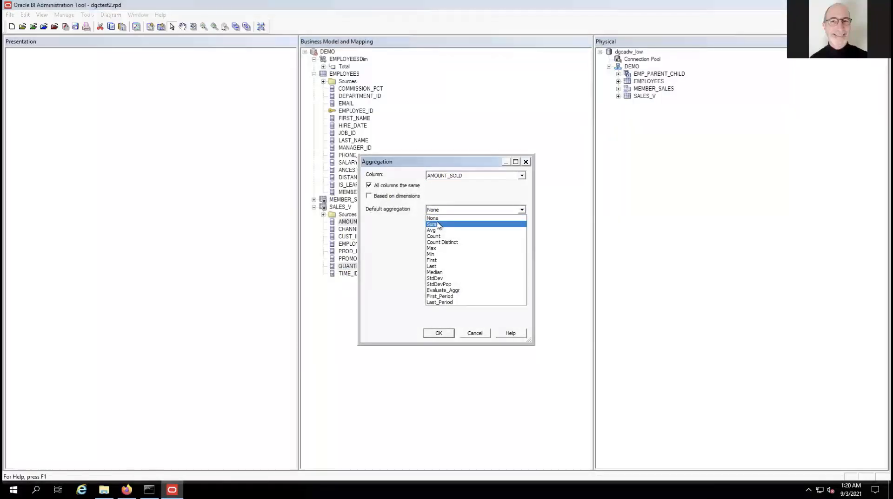
click(440, 224)
click(438, 334)
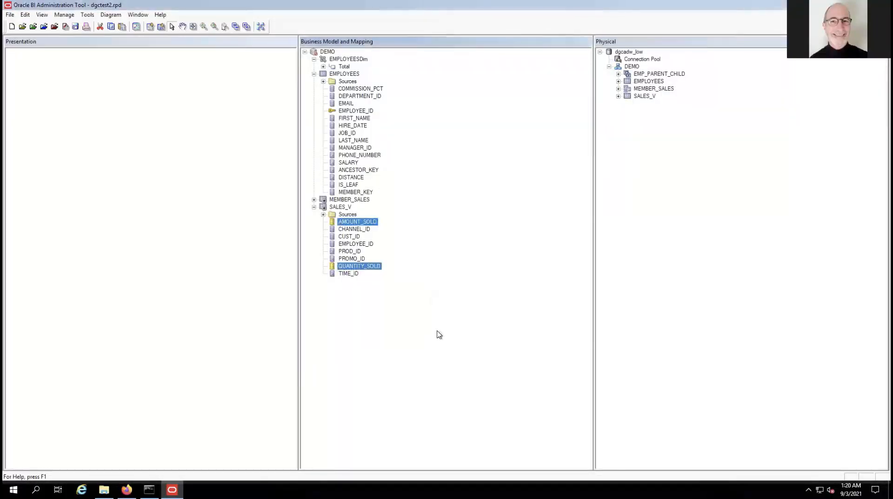
click(400, 344)
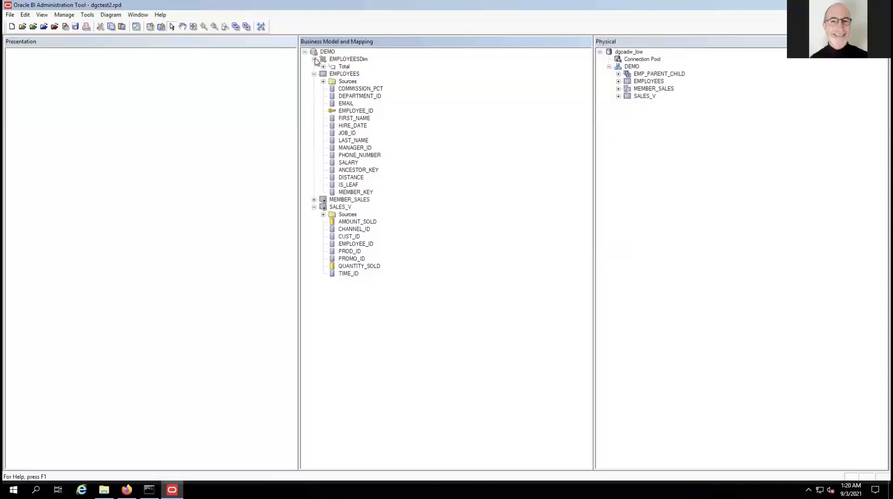
Drag the DEMO business model into the Presentation layer, expand EMPLOYEES, and save.
drag(314, 53, 155, 112)
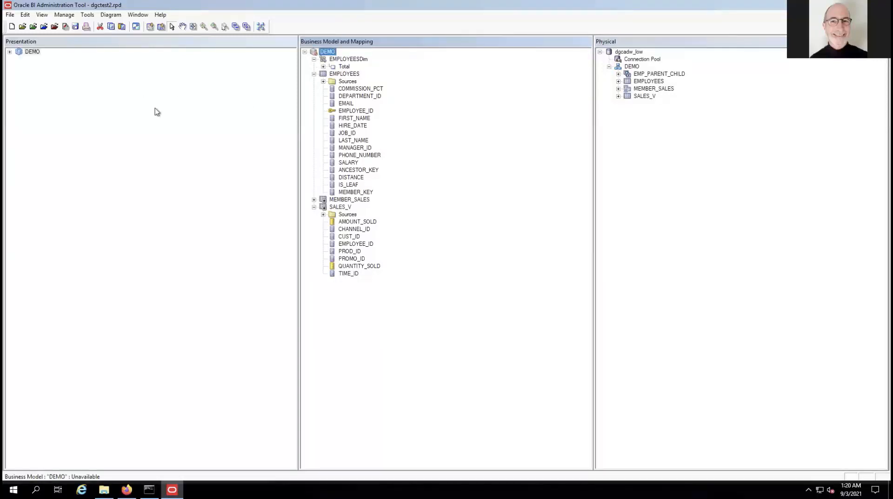
click(9, 52)
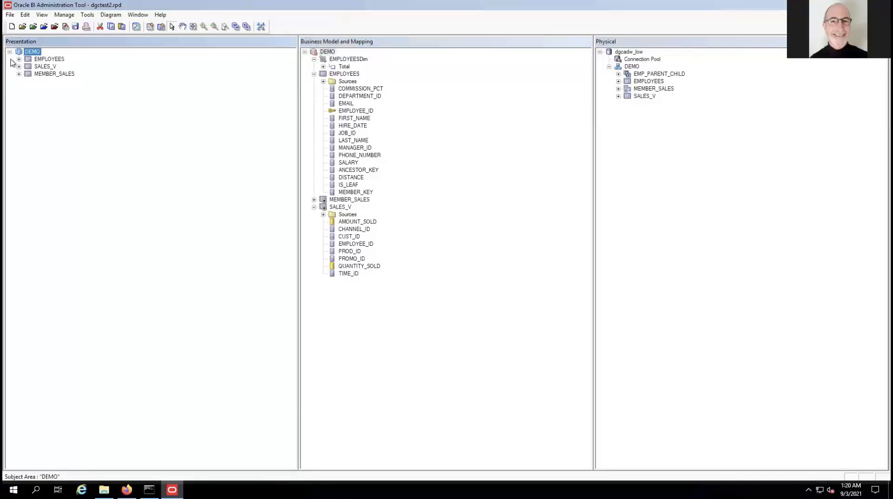
click(18, 59)
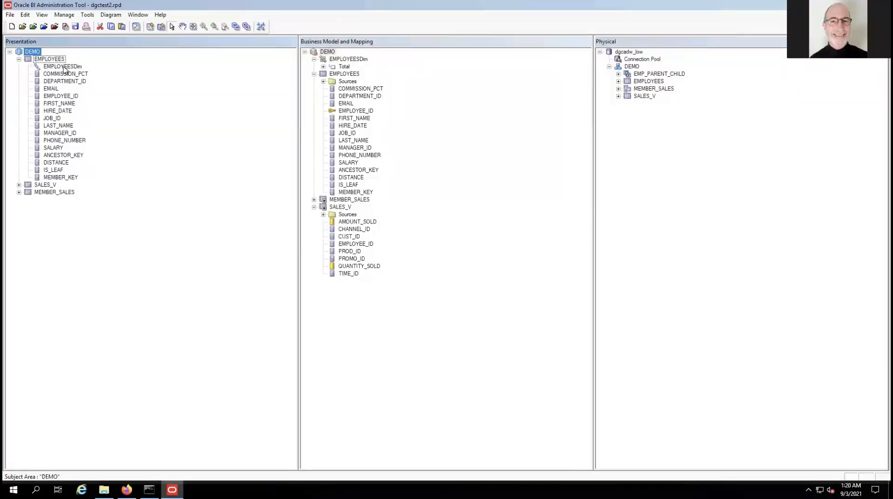
click(75, 28)
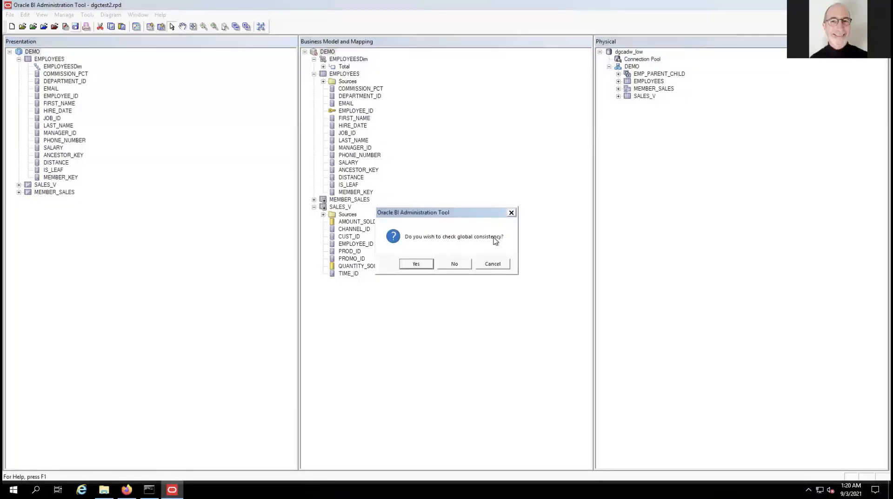
Run the global consistency check and save dgctest2.rpd despite the SALES_V join error.
click(415, 264)
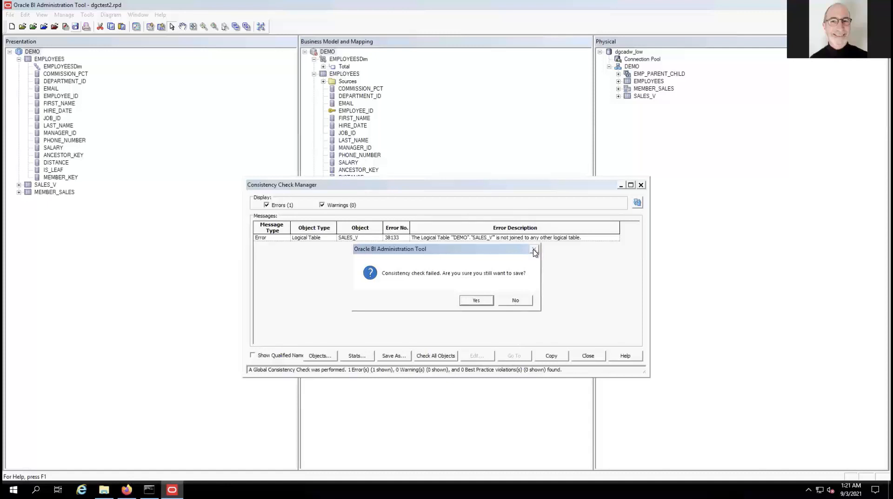
click(482, 302)
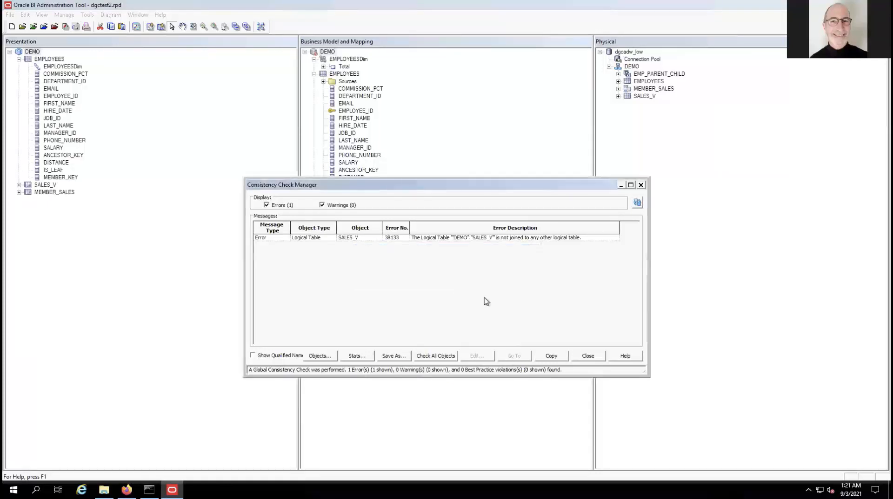
click(641, 186)
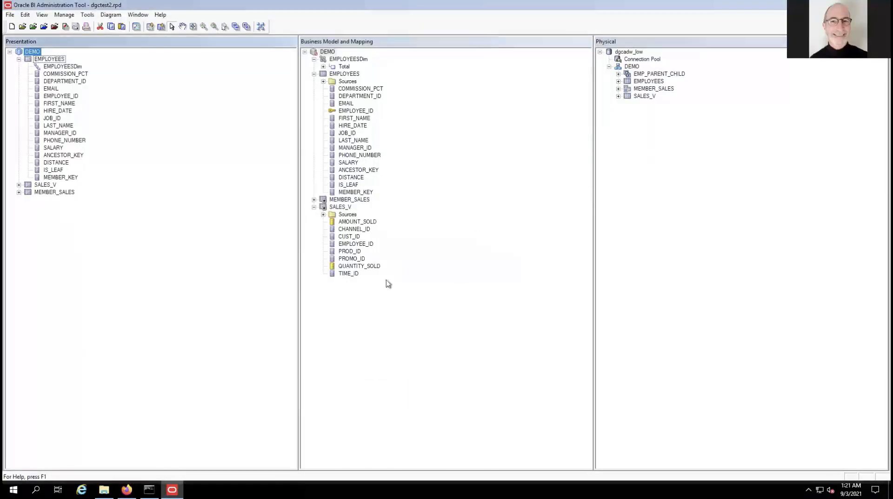
click(386, 281)
Diagram only SALES_V and EMPLOYEES and draw an inner logical join from SALES_V to EMPLOYEES.
click(342, 208)
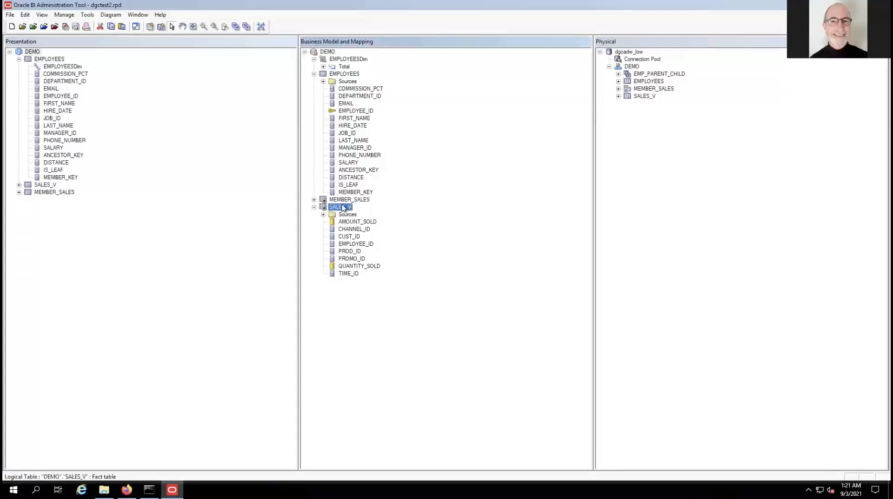
ctrl+click(343, 74)
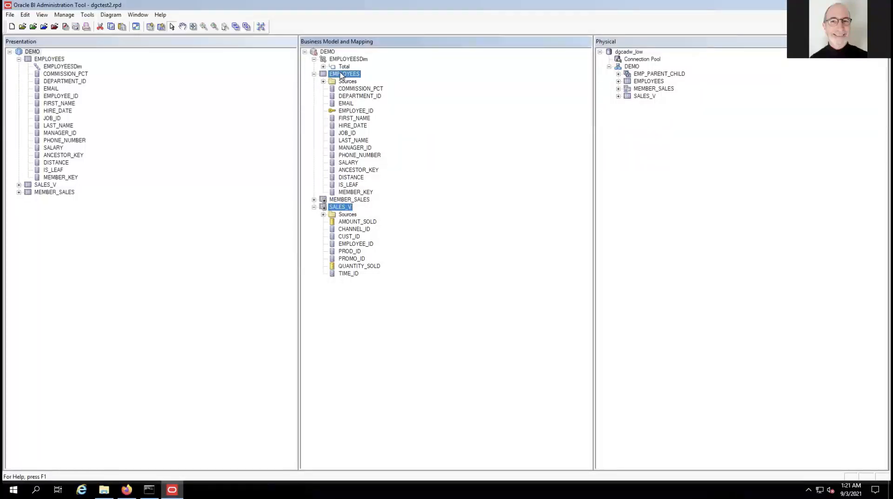
right_click(343, 208)
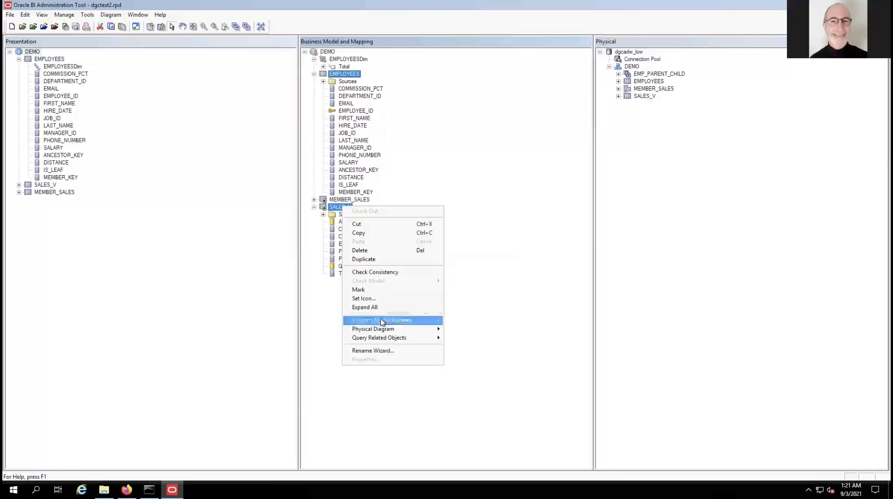
mouse_move(396, 322)
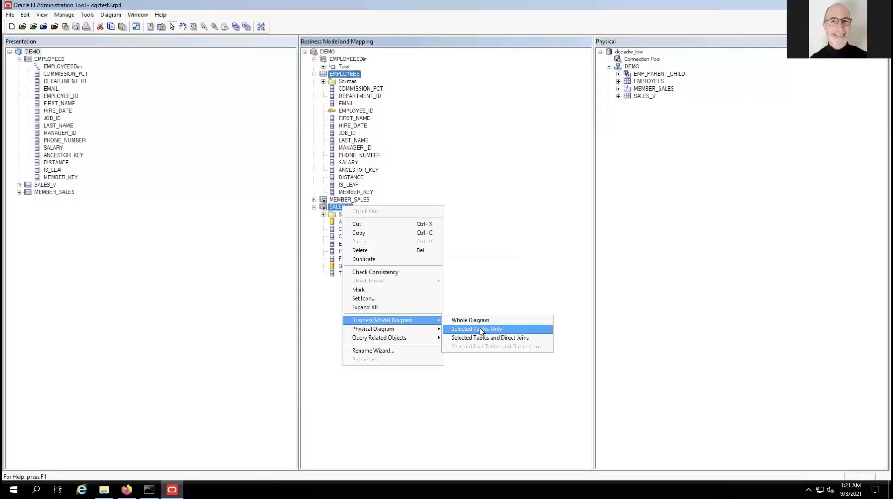
click(479, 331)
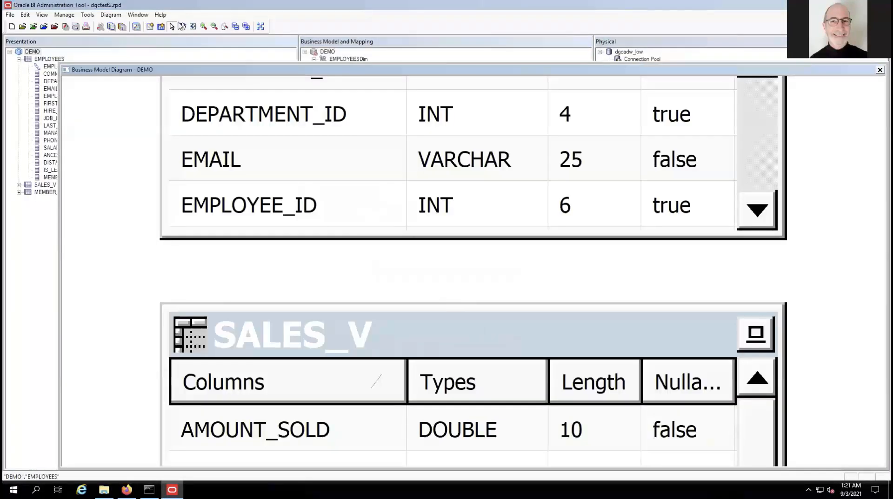
click(193, 26)
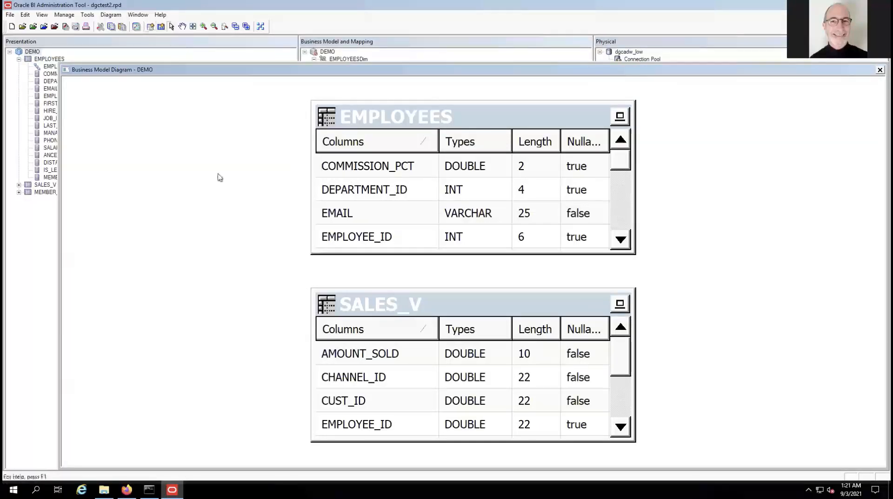
click(382, 321)
click(389, 124)
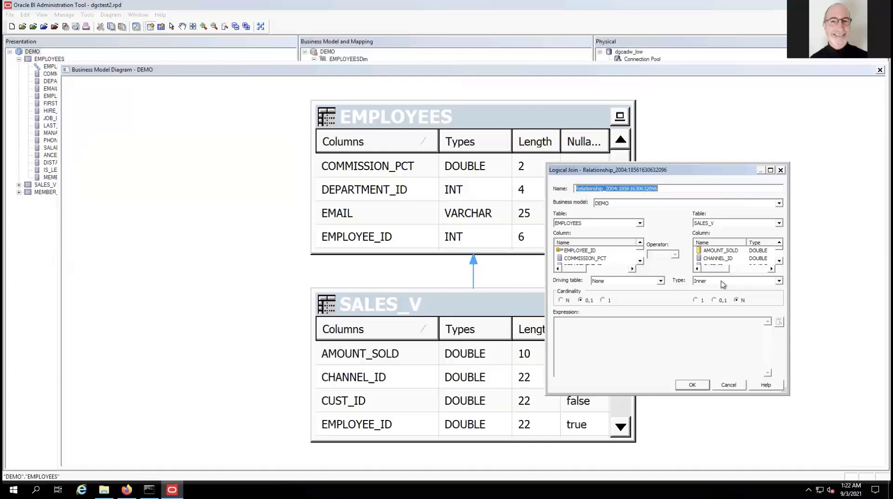
click(693, 385)
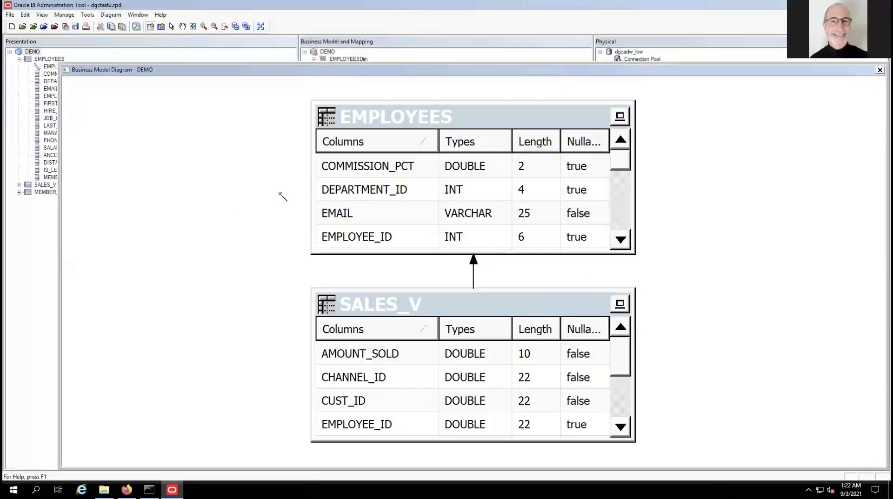
Close the diagram and save the repository, passing the consistency check and marking DEMO available for queries.
click(879, 70)
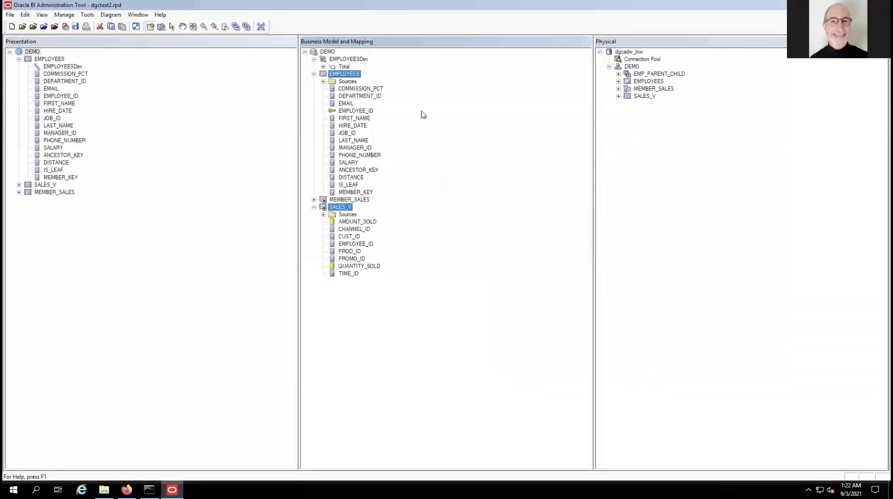
click(74, 27)
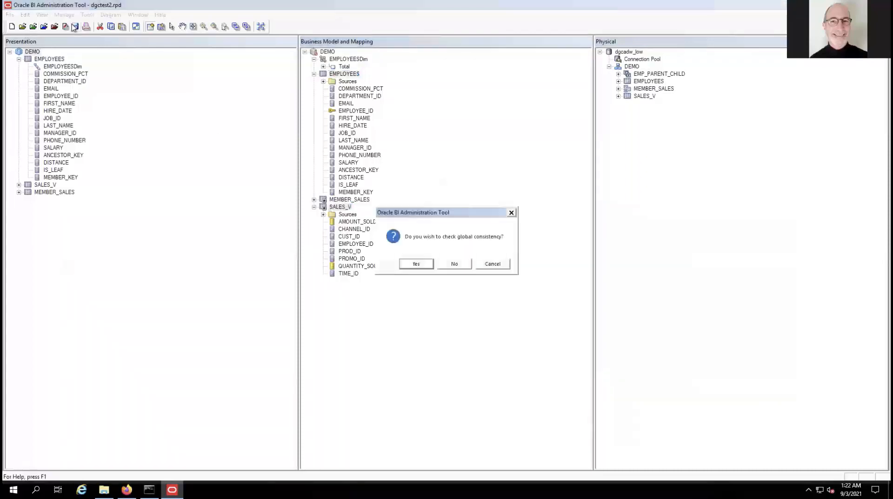
click(422, 266)
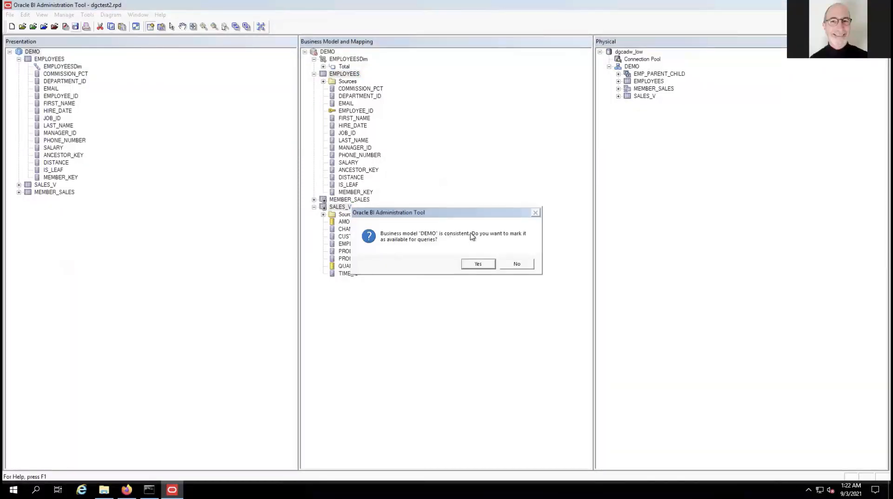
click(478, 264)
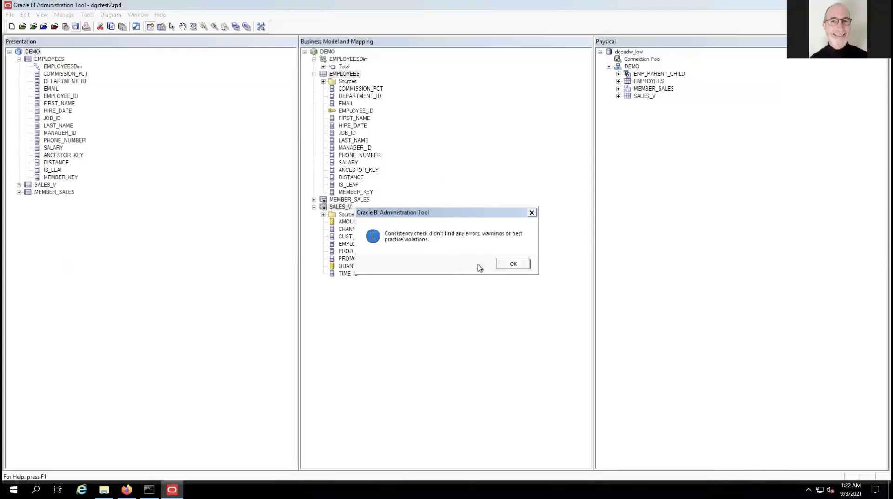
click(511, 264)
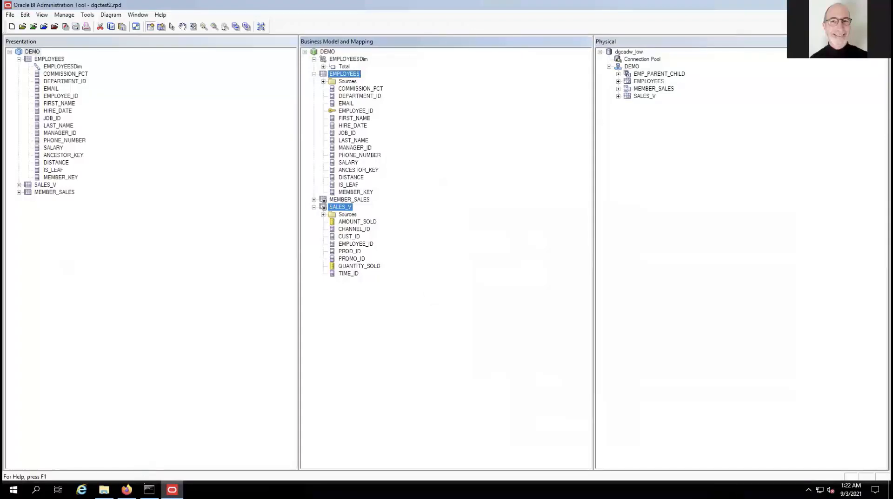
mouse_move(127, 490)
click(143, 443)
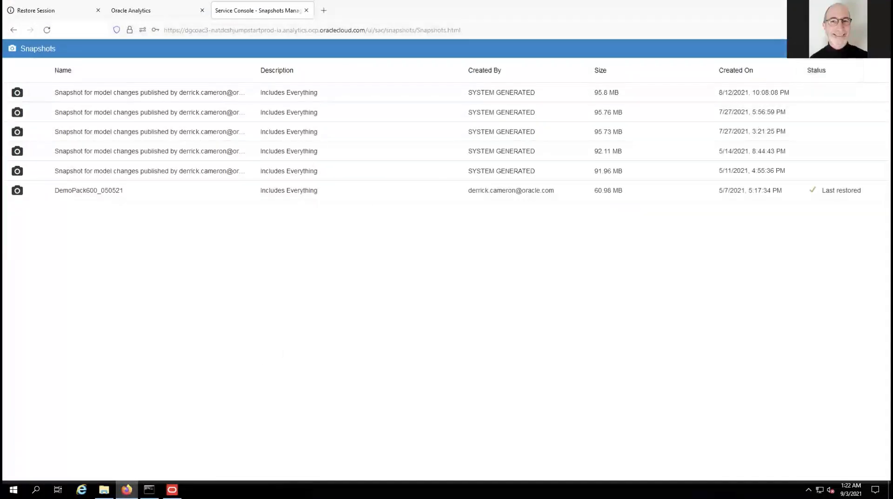
Start replacing the data model and pick dgctest2.rpd as the file to upload.
click(874, 49)
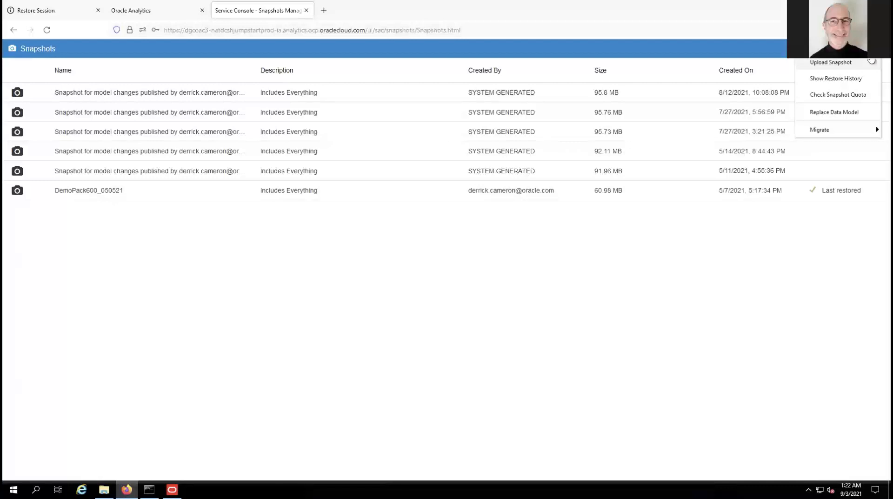
click(835, 113)
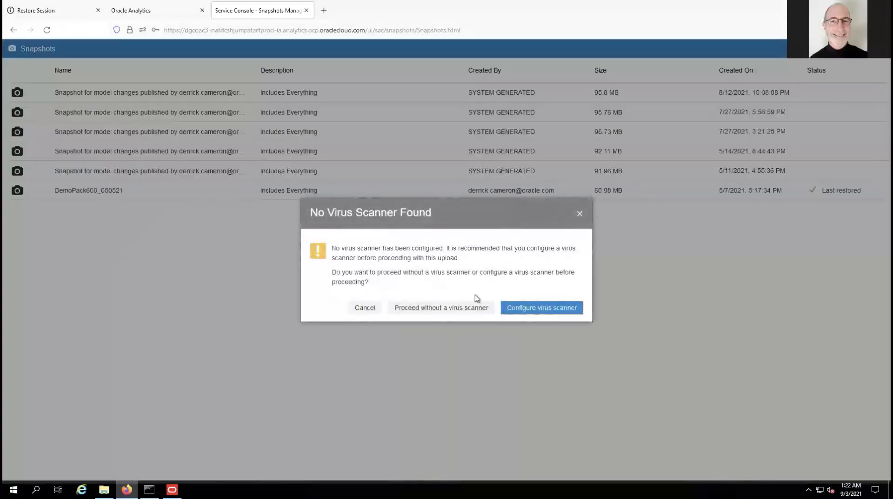
click(465, 308)
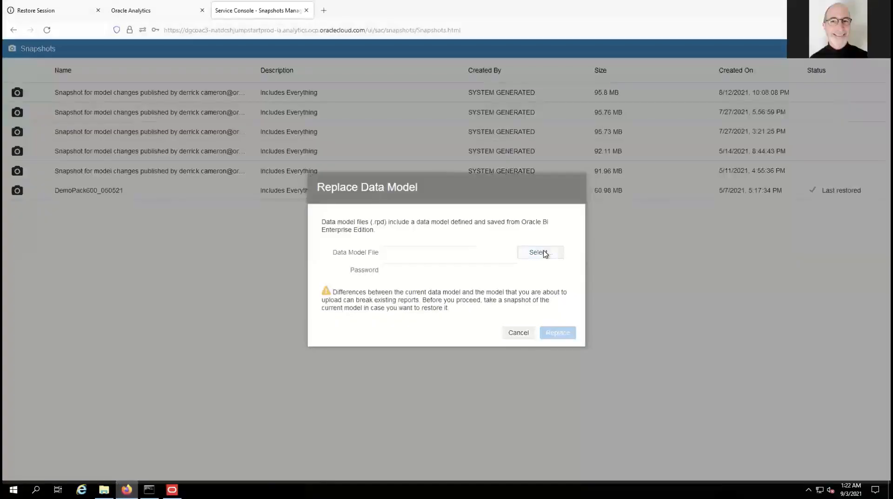
click(545, 254)
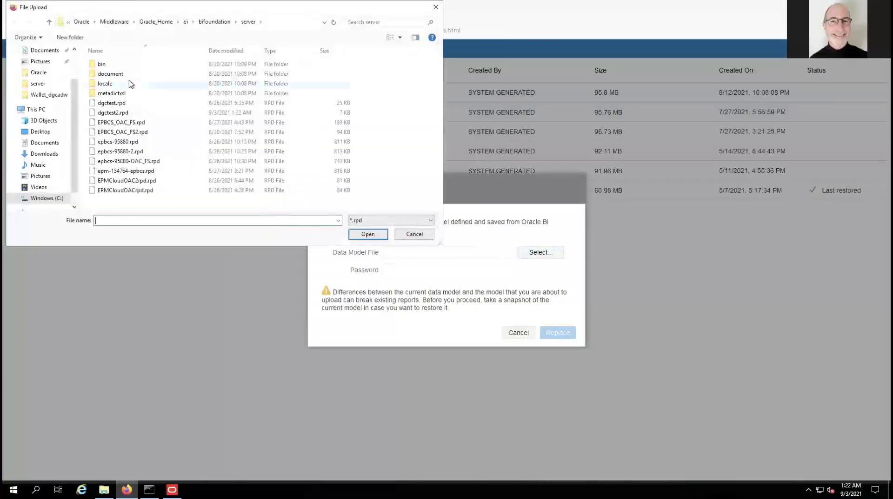
click(125, 113)
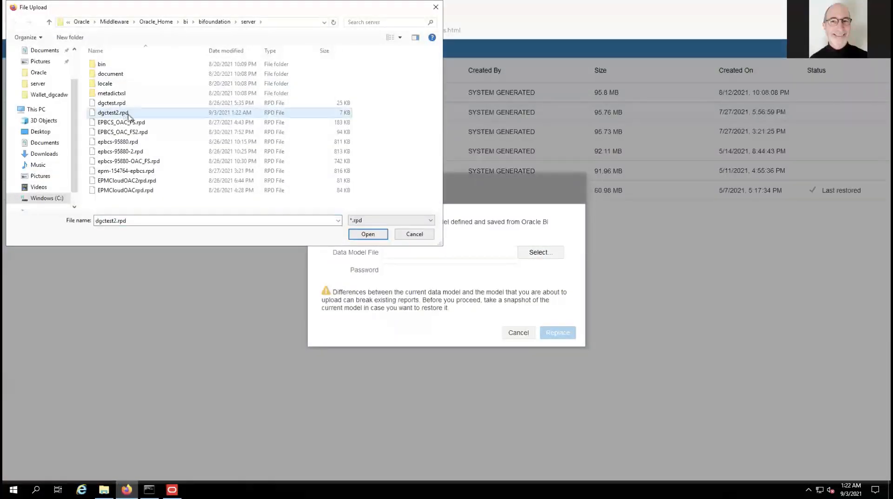
click(369, 237)
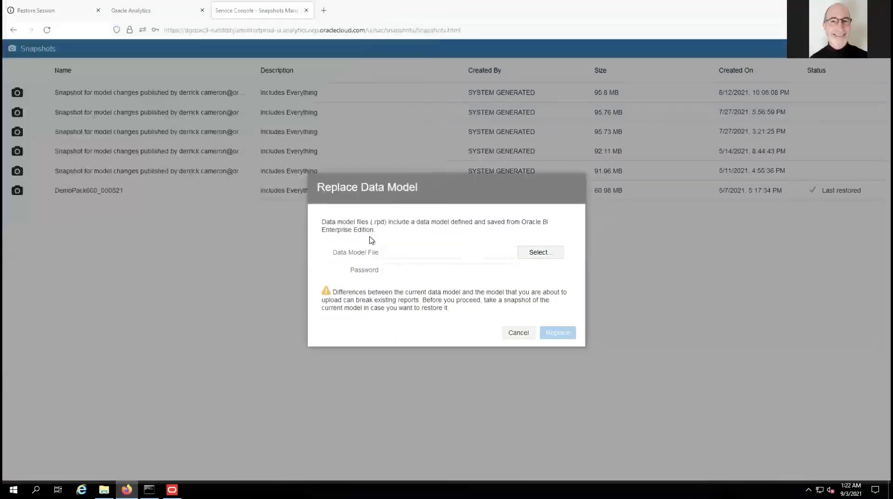
Enter the repository password and replace the data model with dgctest2.rpd.
click(397, 270)
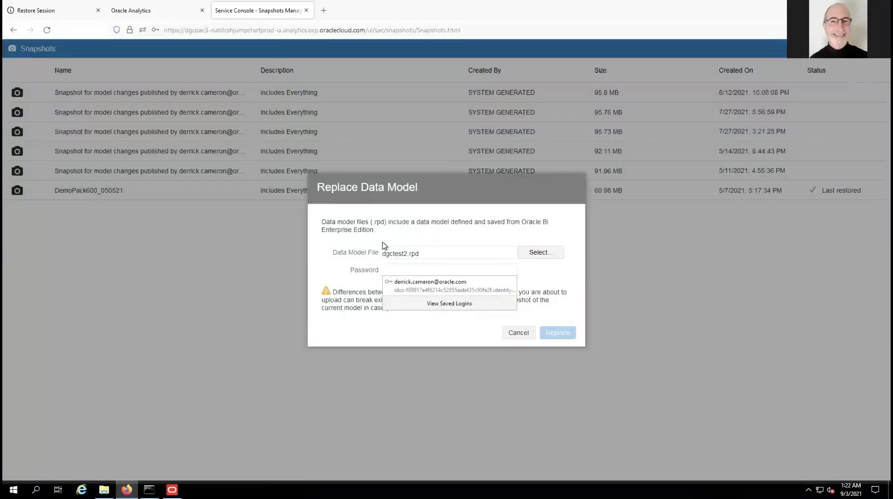
text(P)
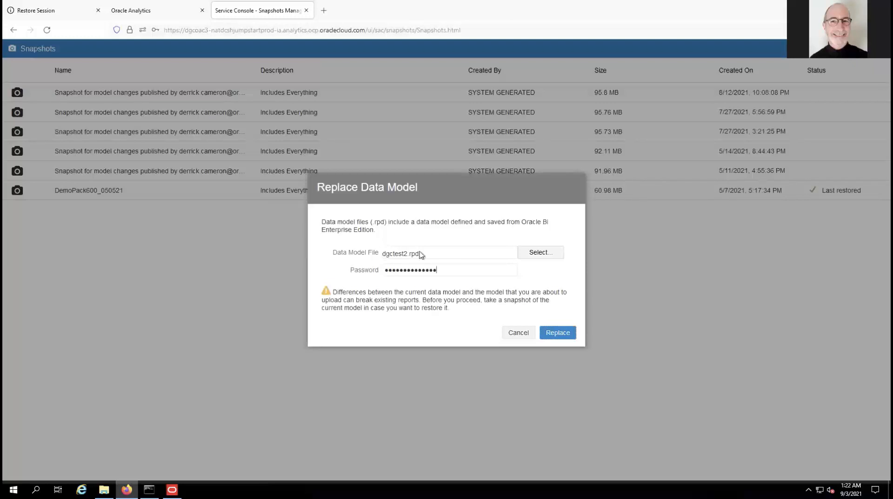
click(567, 336)
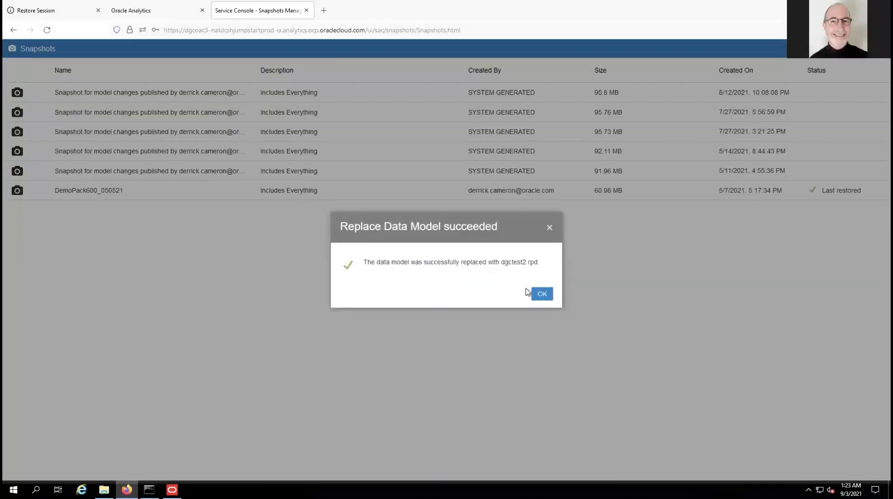
click(549, 295)
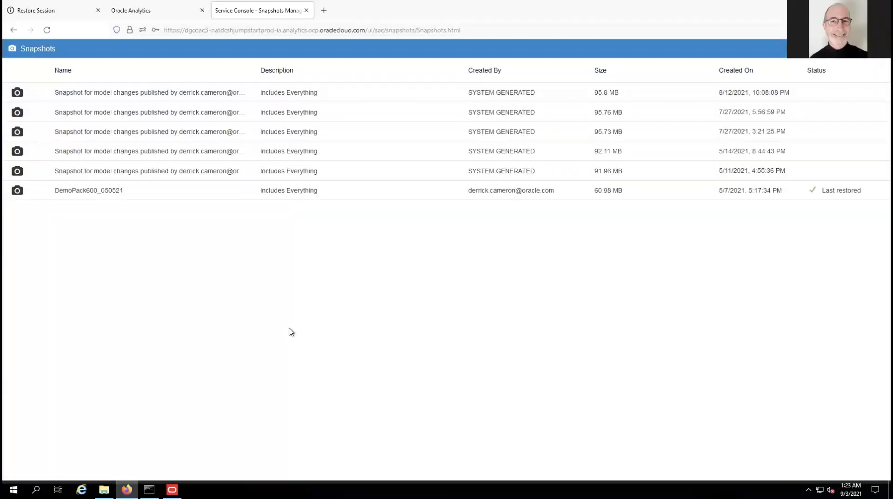
Back in the Oracle Analytics browser, discard the empty Untitled project without saving.
key(ctrl+alt+Return)
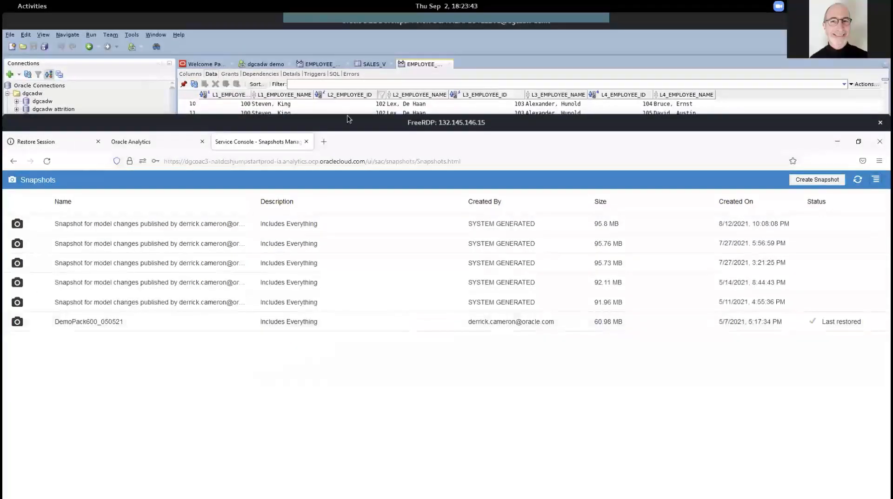
drag(339, 122, 342, 55)
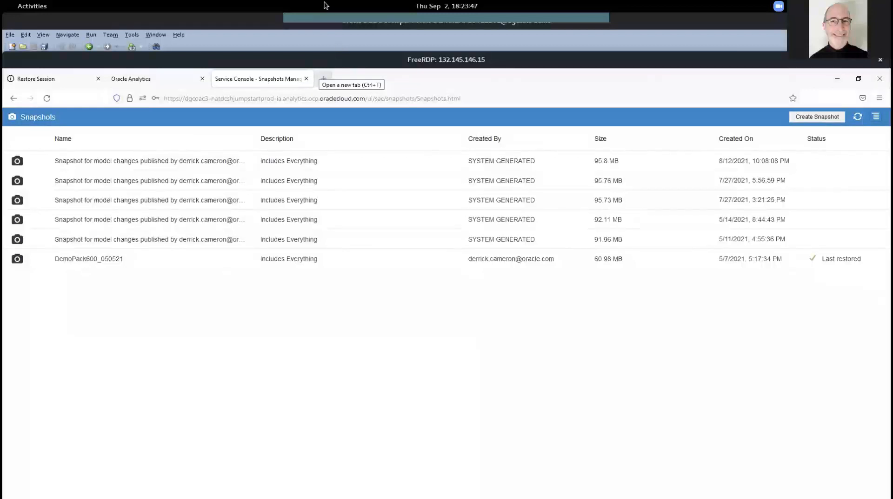
key(alt+Tab)
key(alt+Tab)
key(alt+Tab)
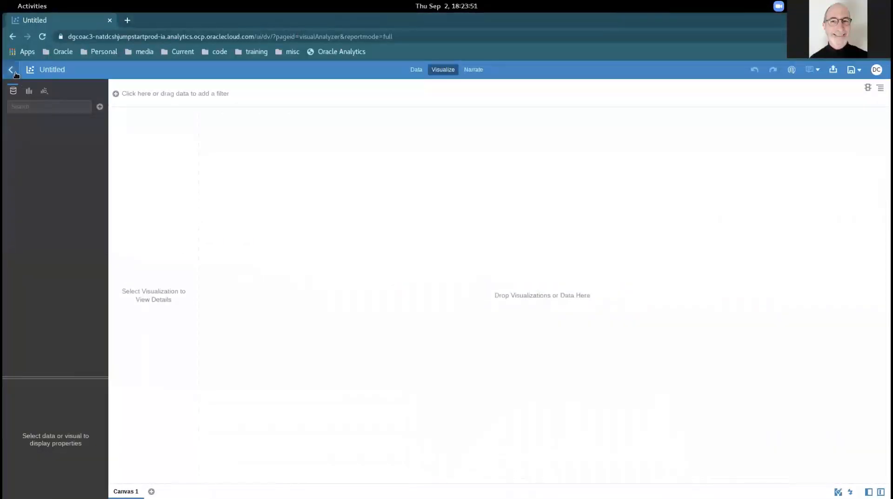
click(14, 70)
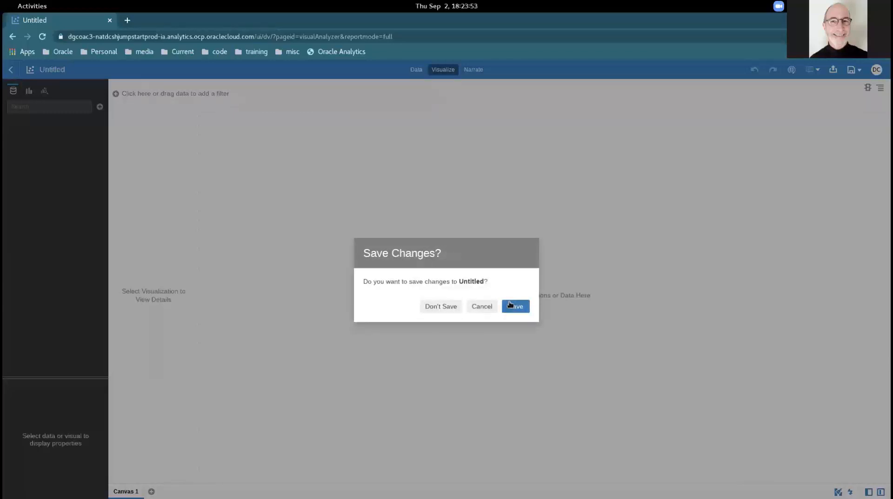
click(427, 309)
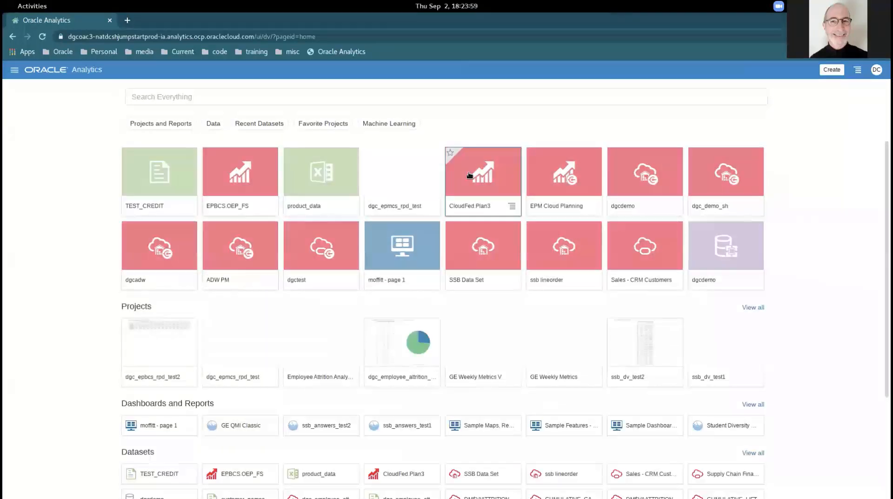
click(832, 70)
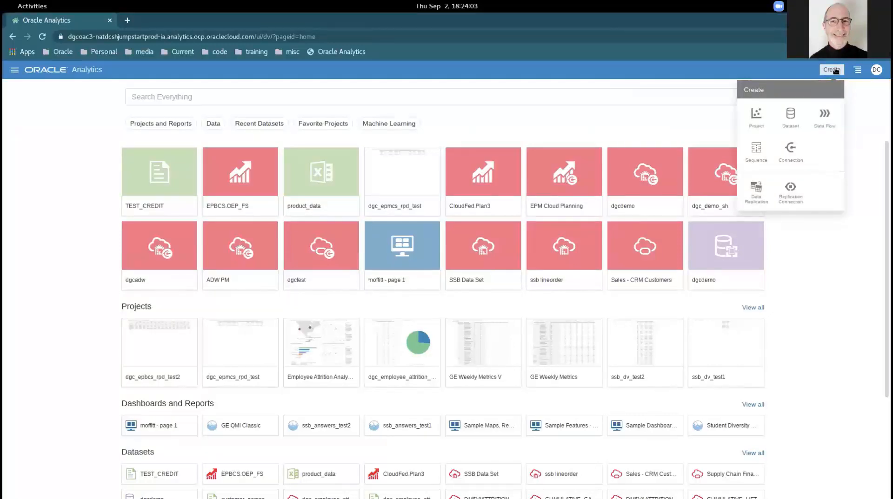
Create a new project and add the DEMO subject area to it.
click(755, 114)
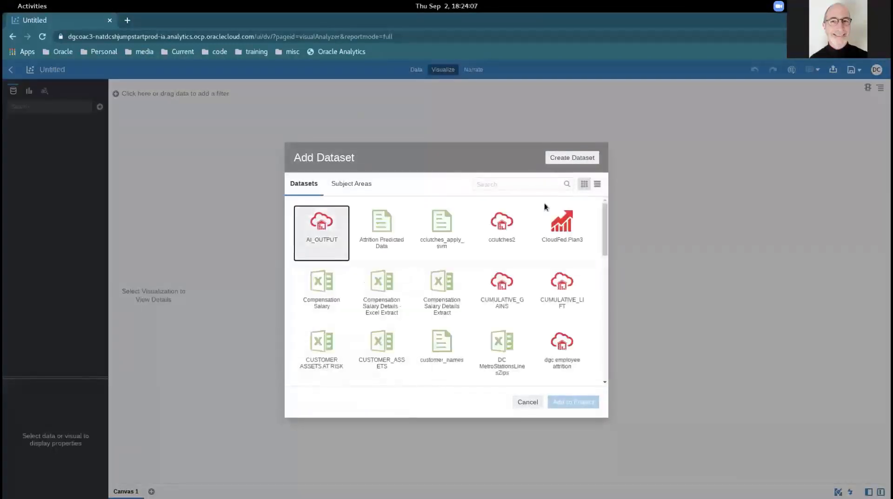
click(336, 186)
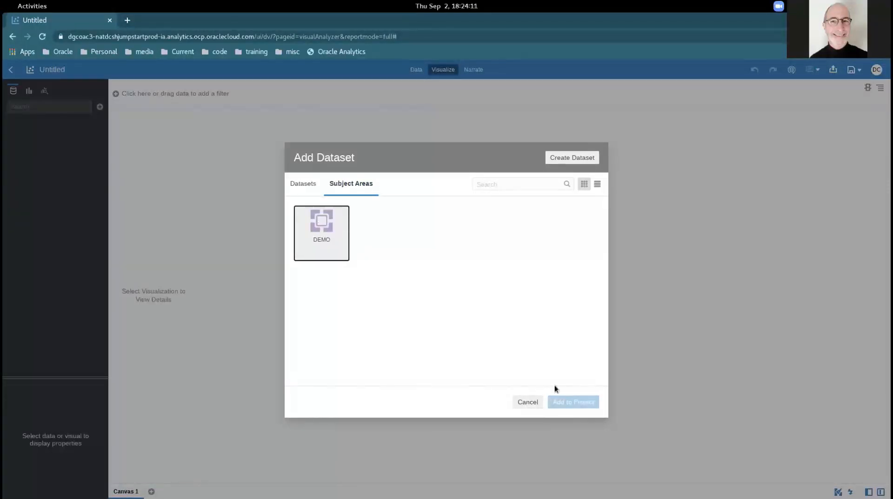
click(576, 401)
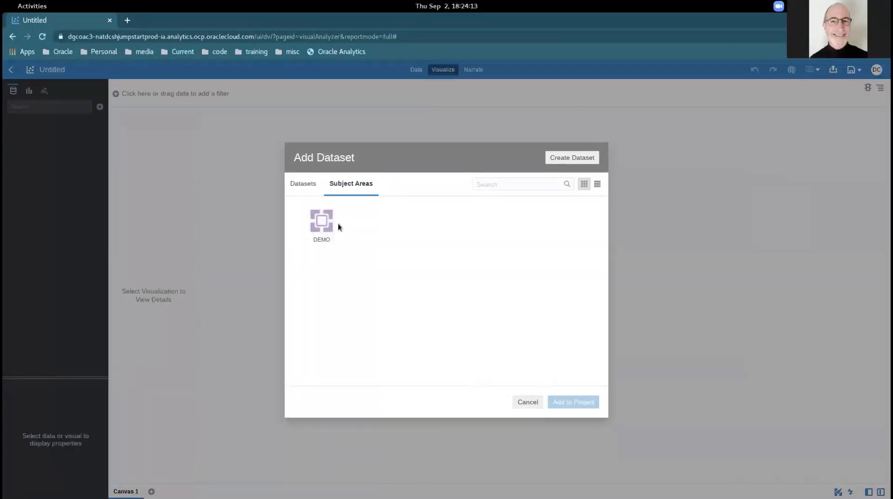
click(327, 217)
click(566, 403)
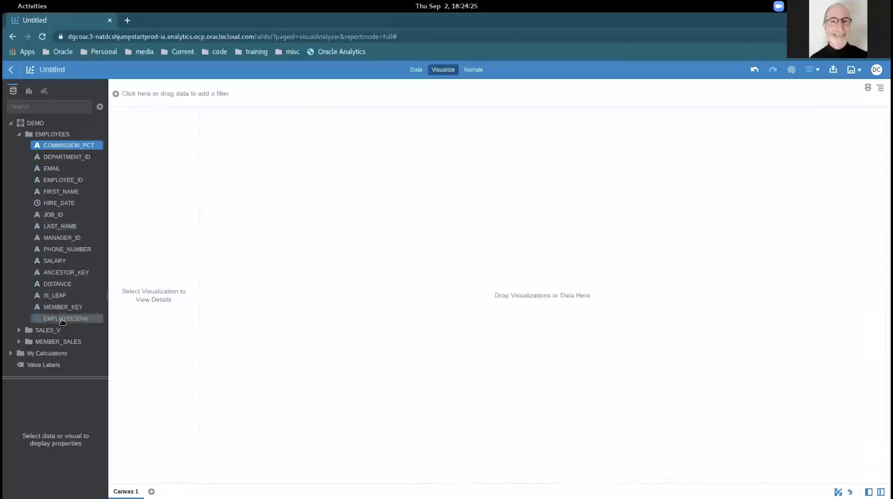
Build a table from the EMPLOYEESDim hierarchy with employees 100 and 101 expanded.
drag(62, 319, 283, 154)
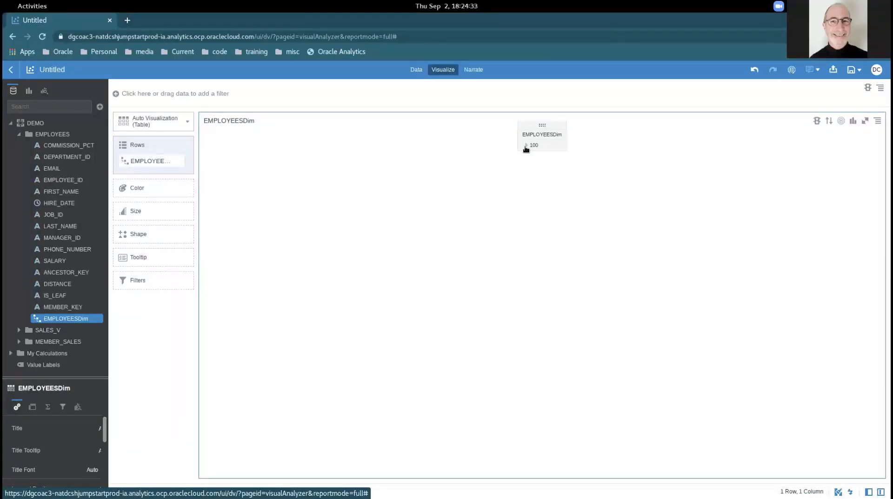
click(526, 145)
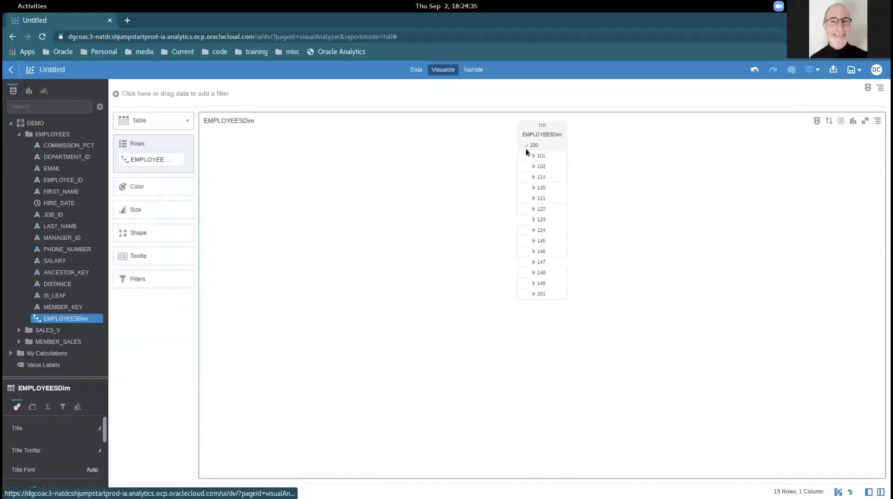
click(532, 156)
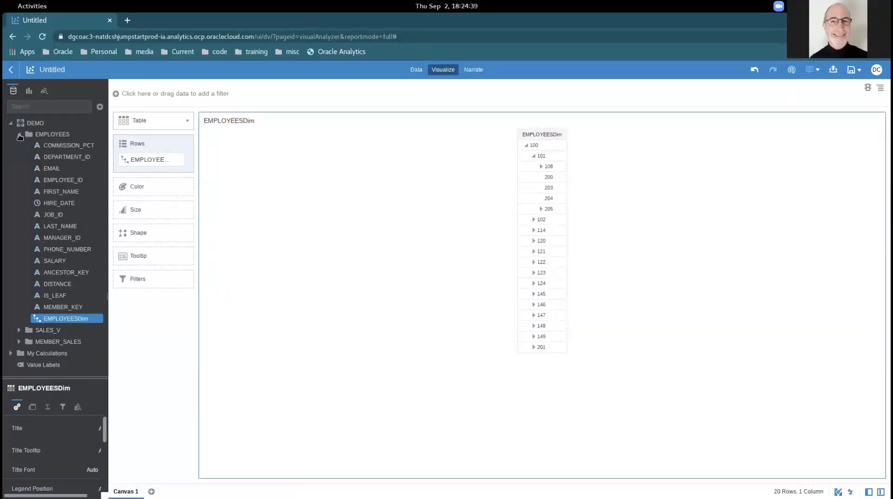
Add the SALES_V AMOUNT_SOLD column to the hierarchy table.
click(19, 135)
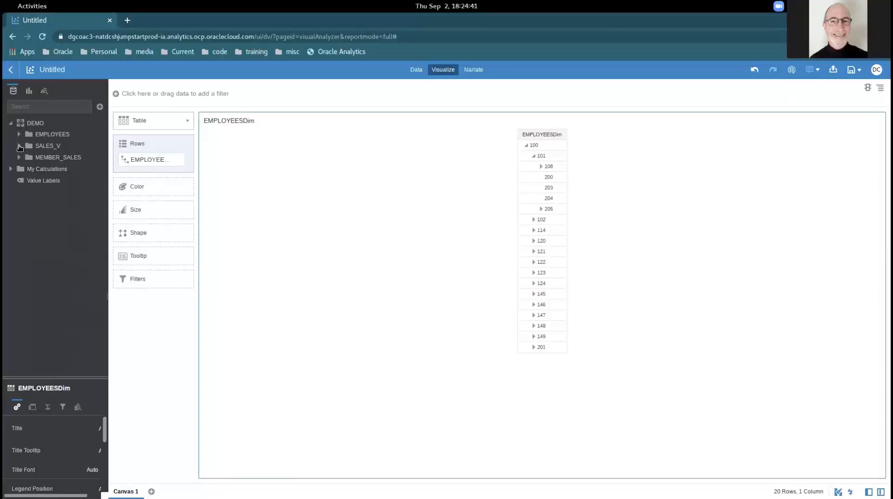
click(19, 146)
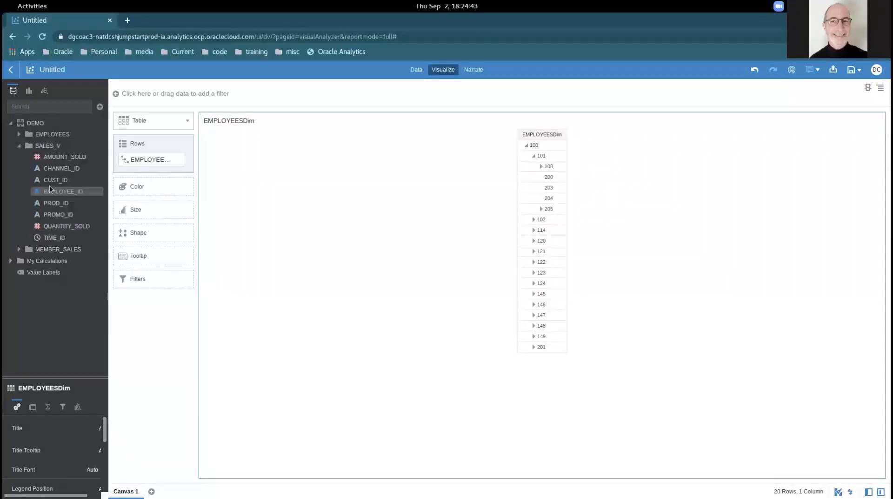
drag(52, 161, 130, 171)
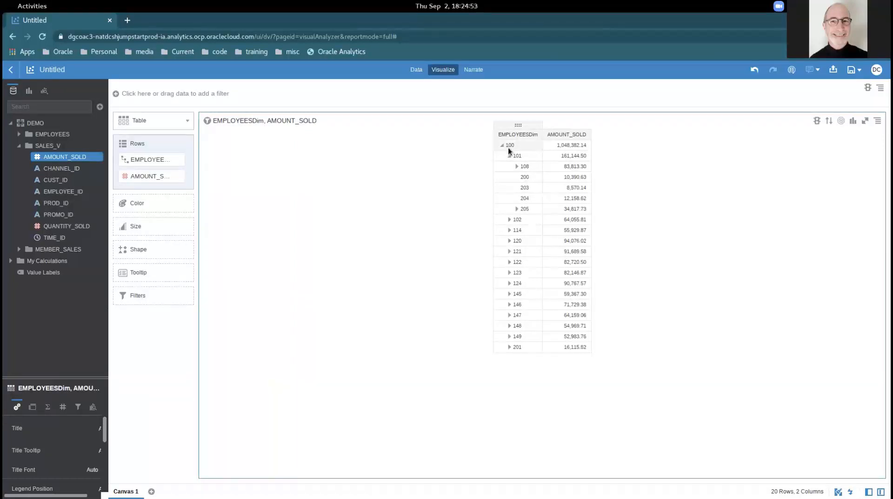
Add MEMBER_SALES AMOUNT_SOLD as a third column and expand employees 114 and 120.
click(18, 250)
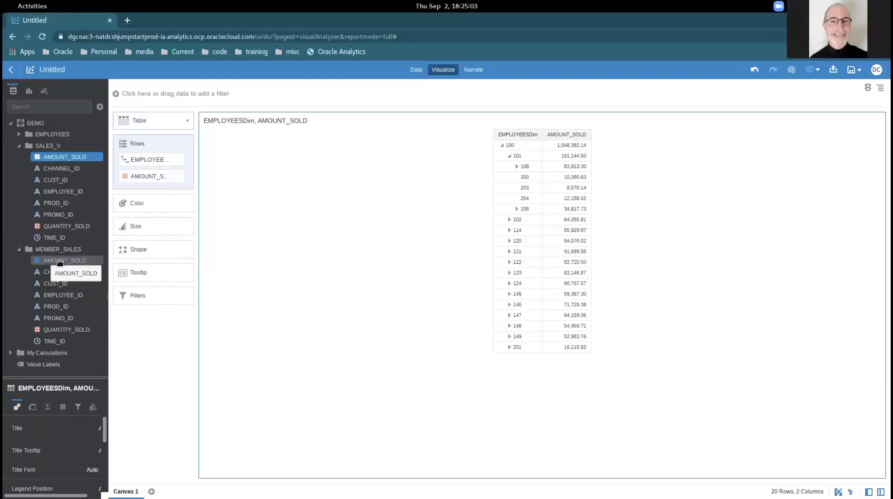
drag(60, 261, 142, 188)
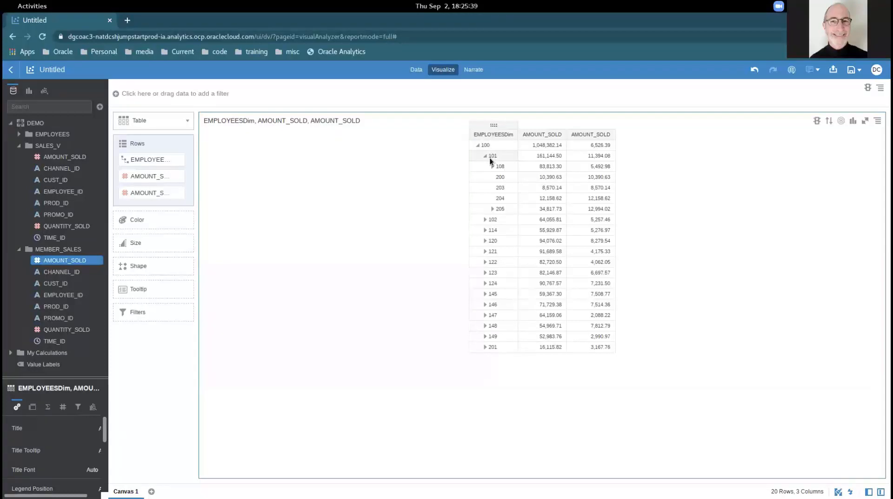
click(484, 231)
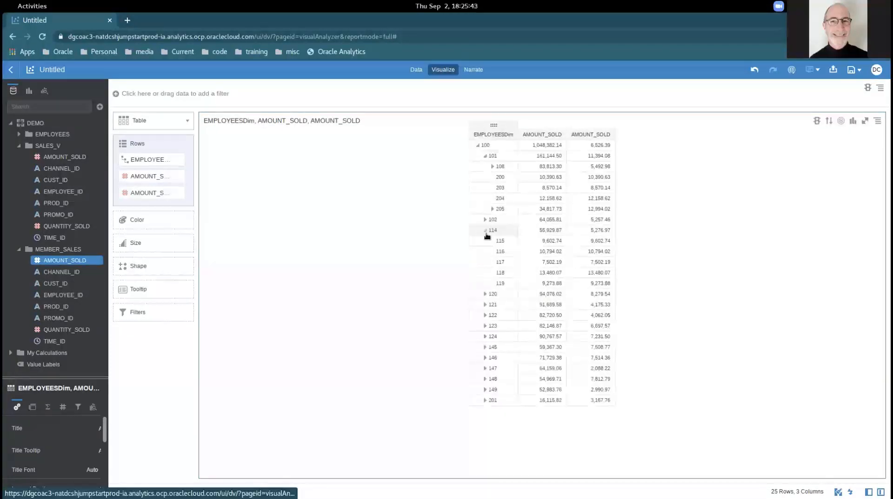
click(484, 294)
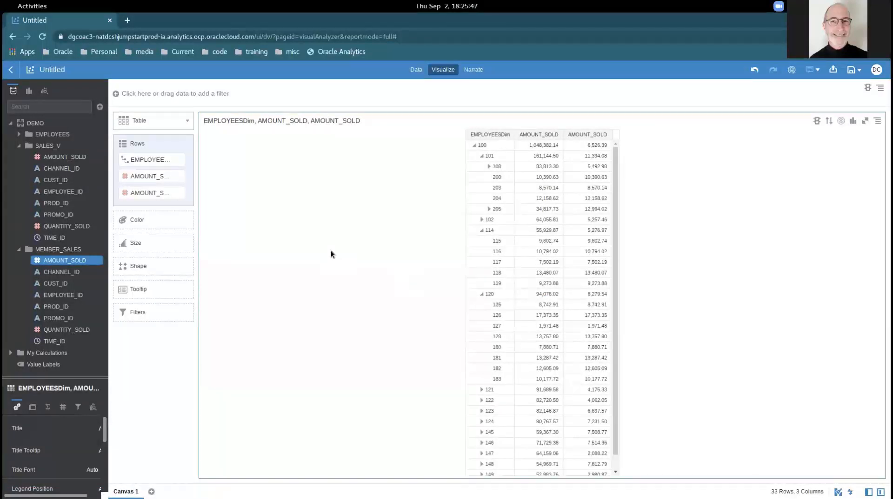